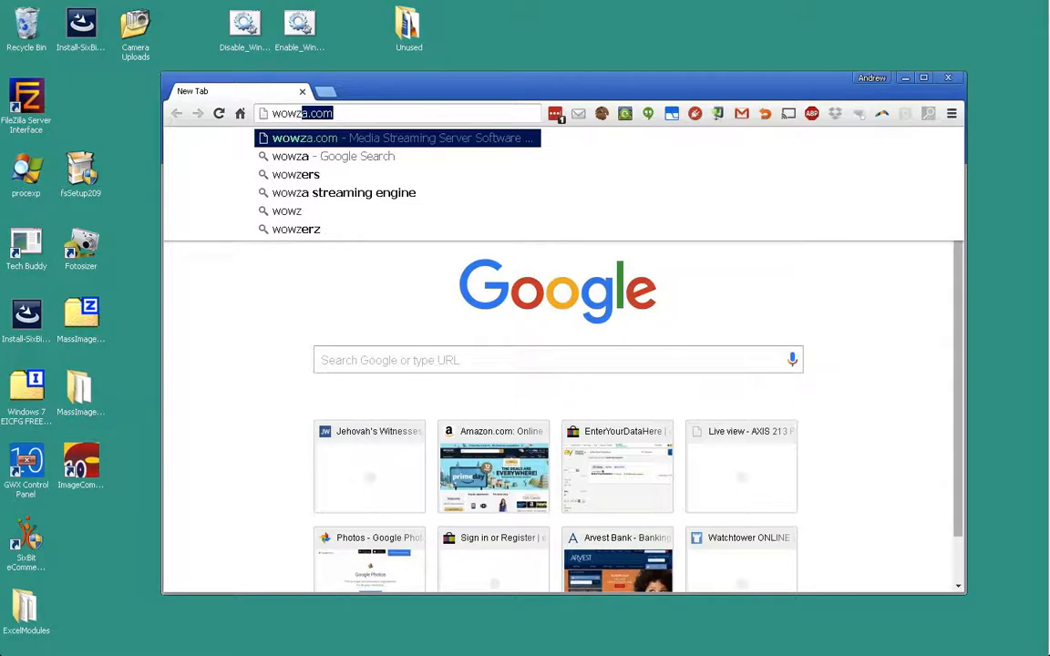
# - Search Google for 'wowza download'
pyautogui.write('a')
pyautogui.press('Delete')
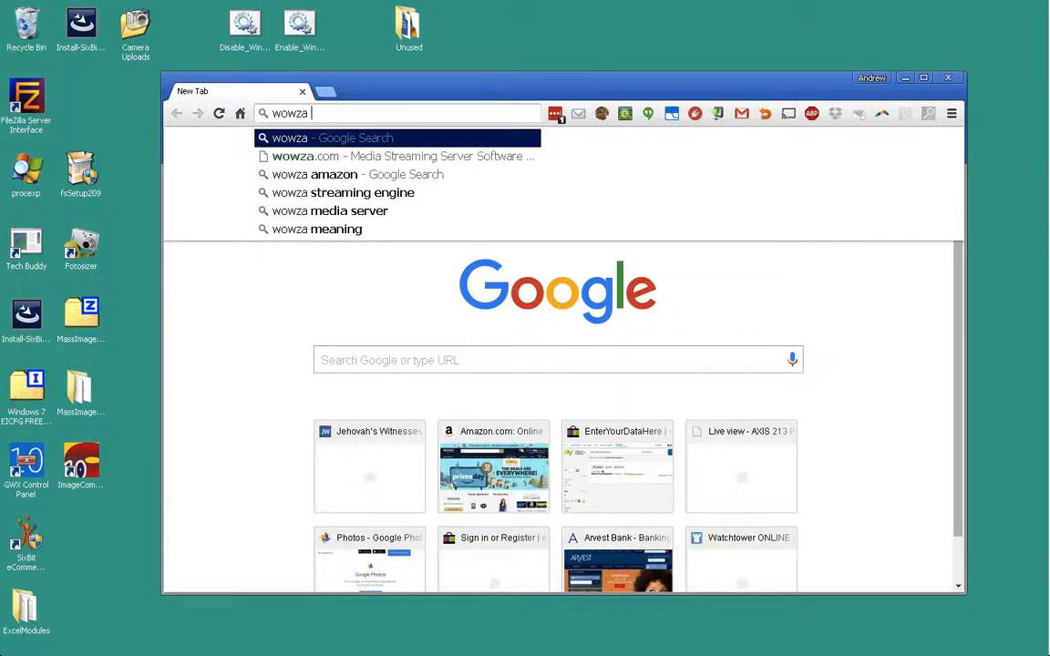
pyautogui.write('down')
pyautogui.press('Return')
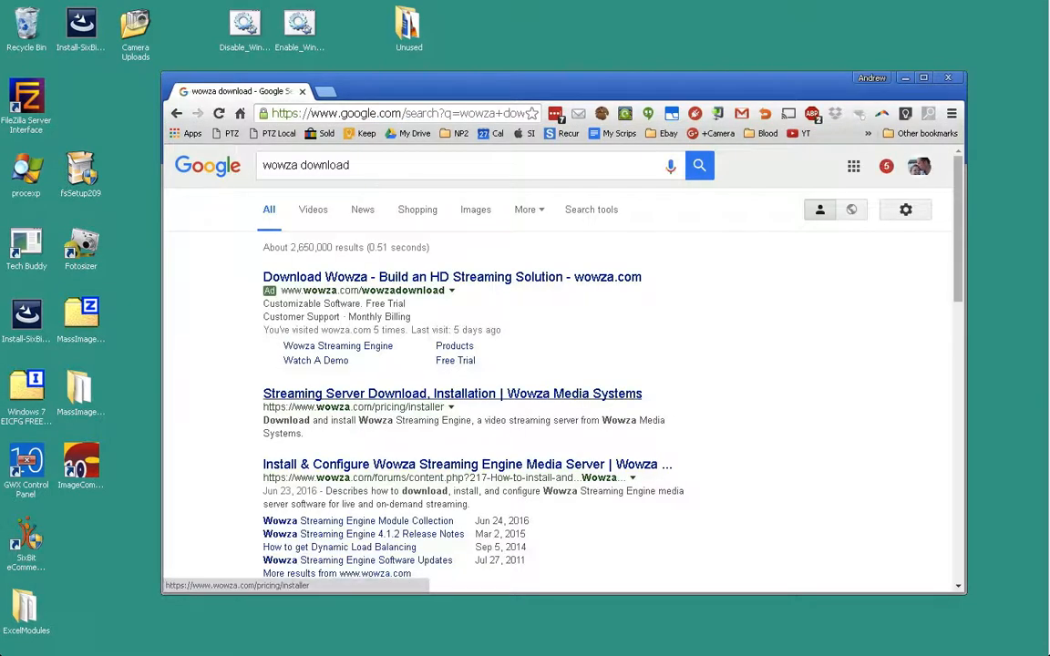
# - Save the Wowza Streaming Engine 4.5.0 Windows installer to the Desktop and open a new tab
pyautogui.click(452, 393)
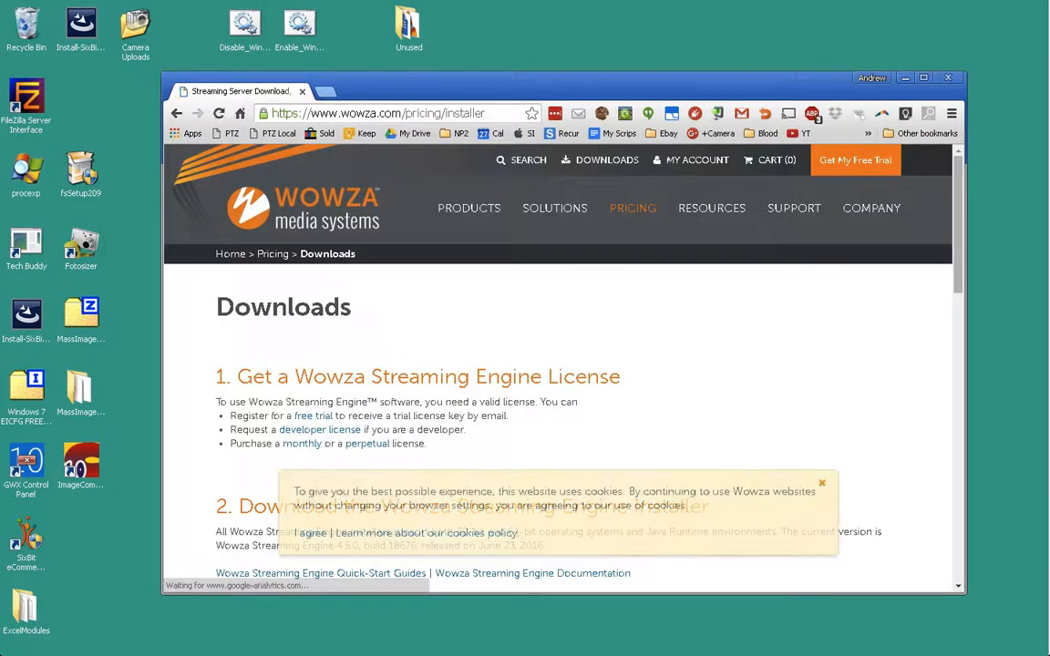
pyautogui.scroll(-3, 560, 365)
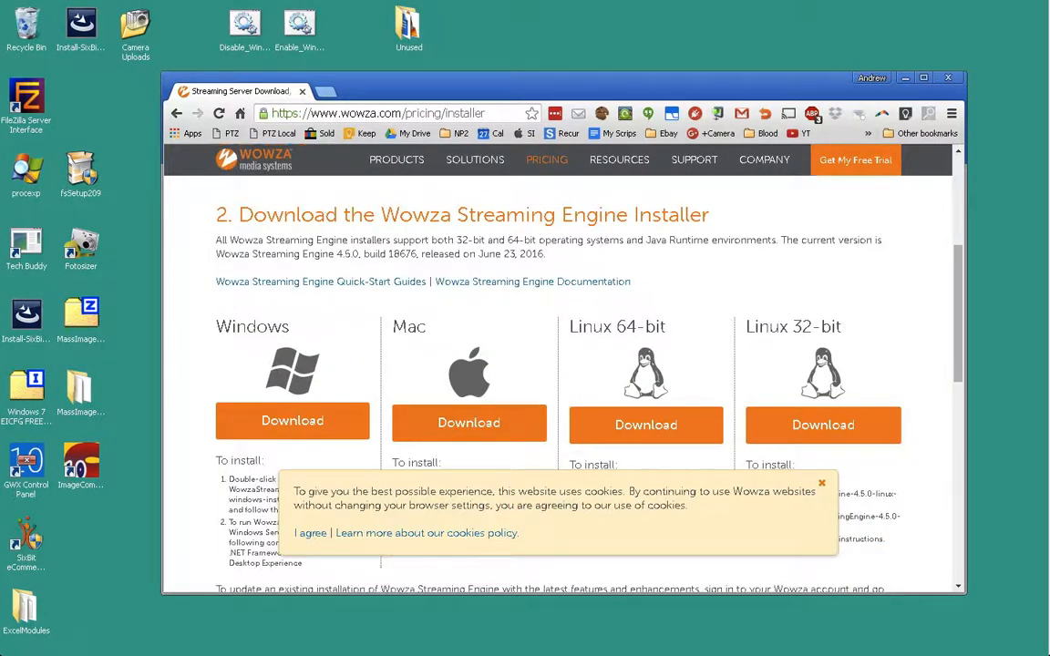
pyautogui.click(291, 420)
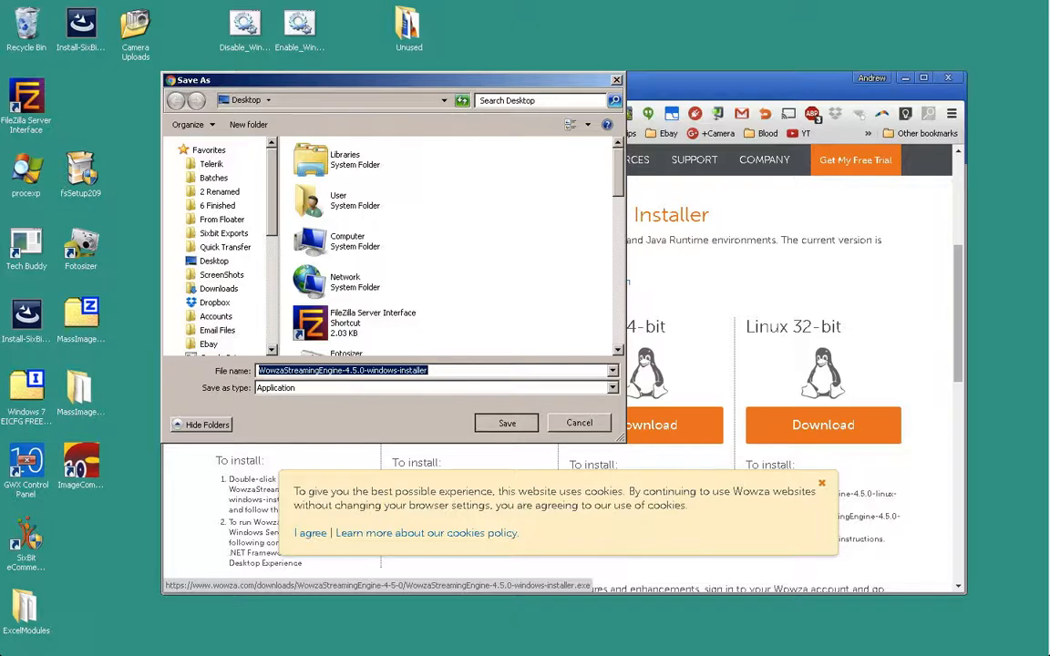
pyautogui.press('Return')
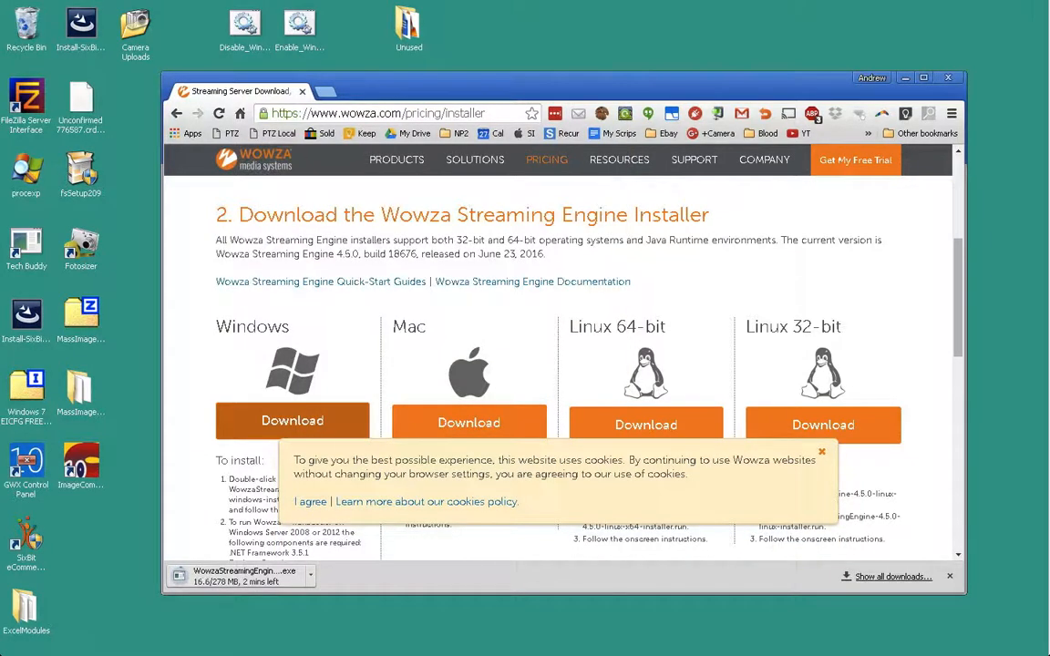
pyautogui.hotkey('ctrl', 't')
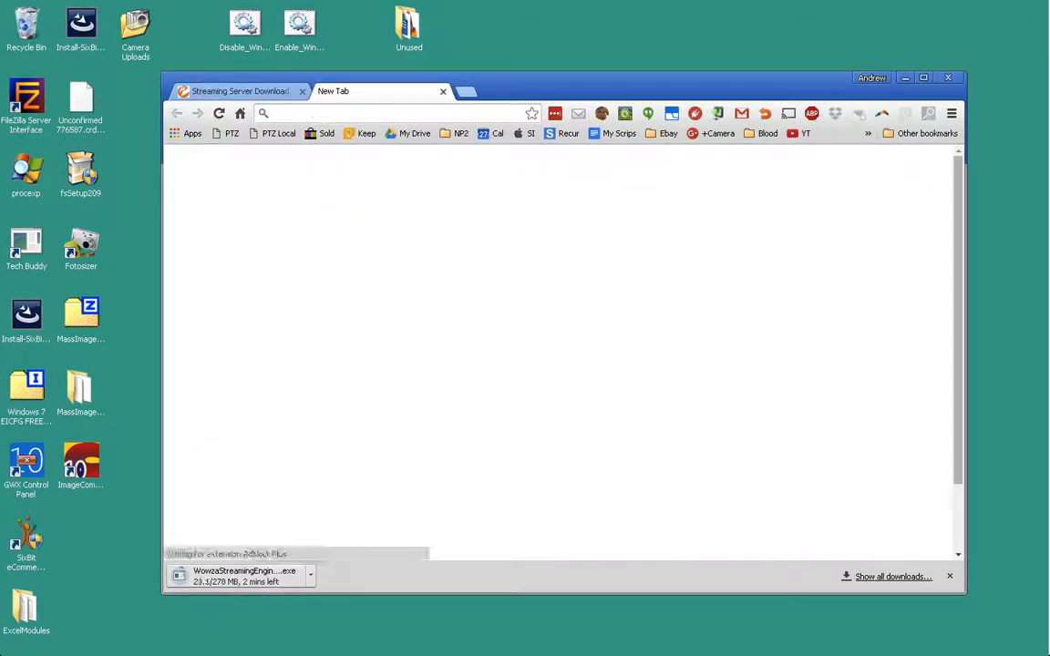
# - Search 'obs download' and save the OBS 0.657b installer to the Desktop
pyautogui.write('obs do')
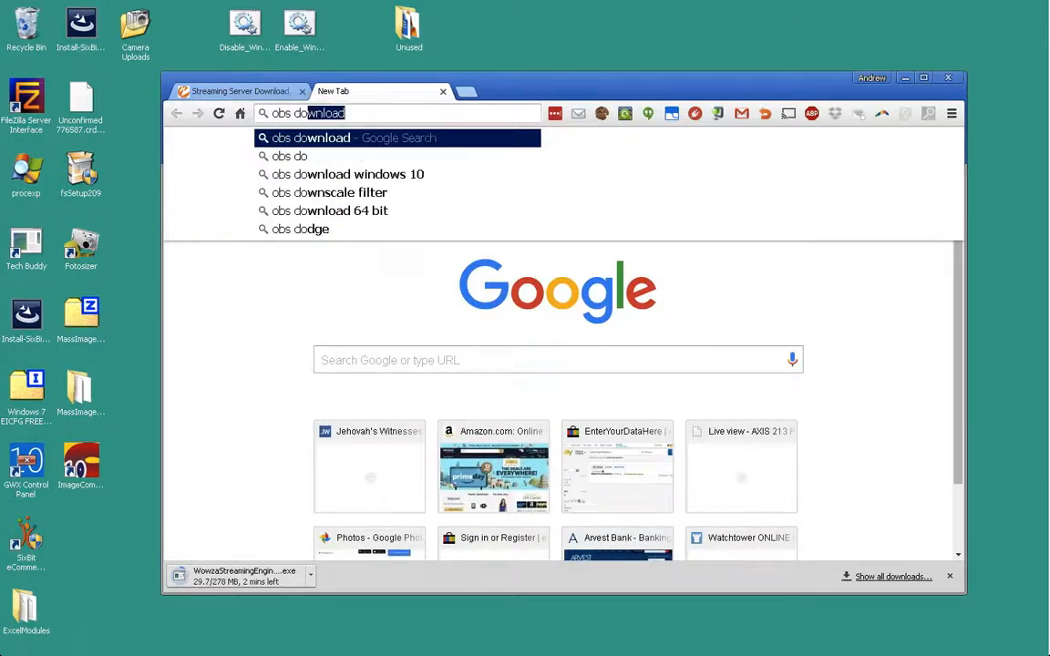
pyautogui.write('wnload')
pyautogui.press('Return')
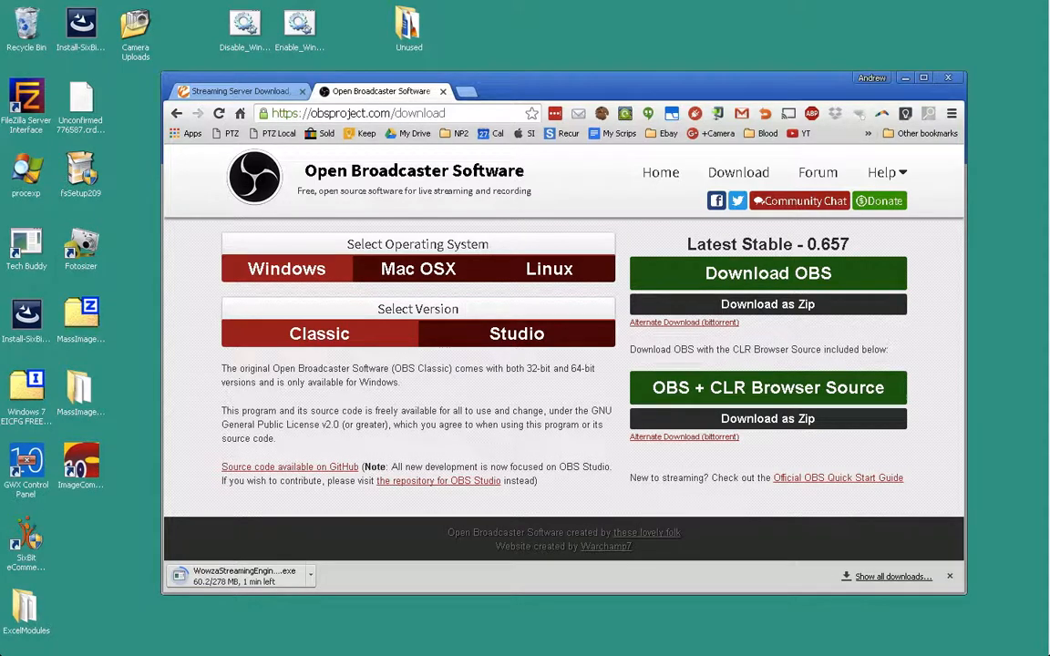
pyautogui.click(767, 274)
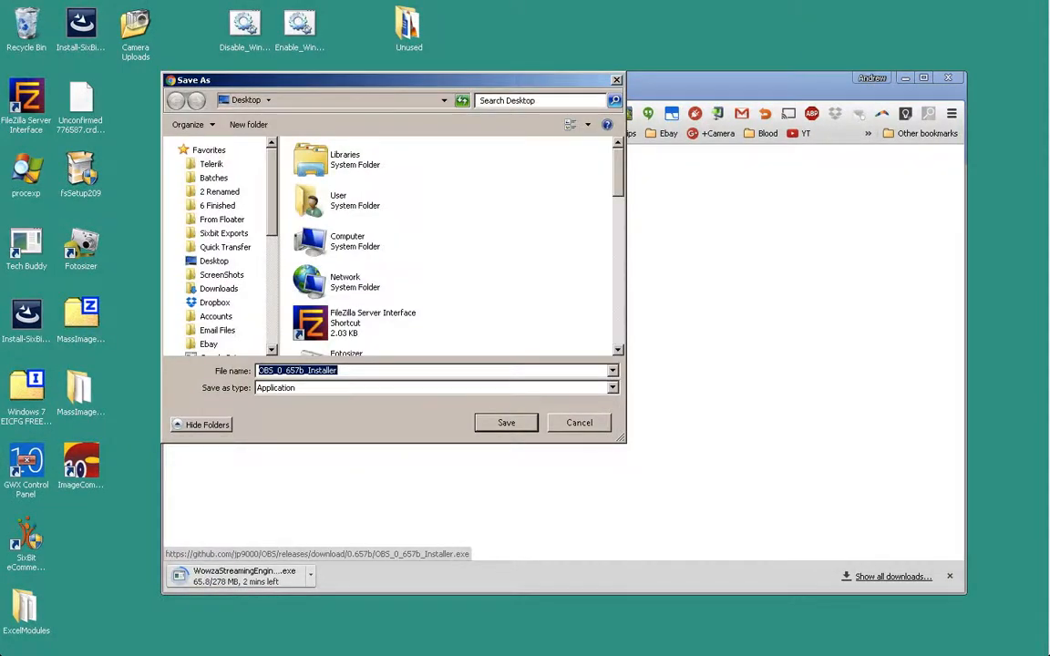
pyautogui.press('Return')
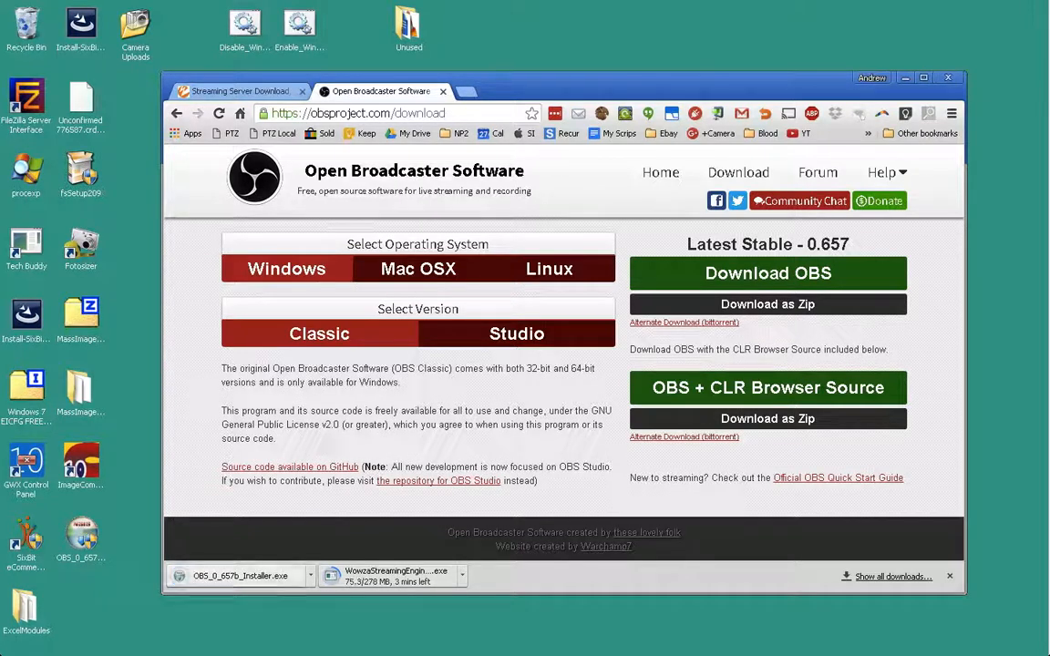
# - Run the OBS 0.657b installer with admin rights and agree to fetch missing DirectX components
pyautogui.doubleClick(81, 536)
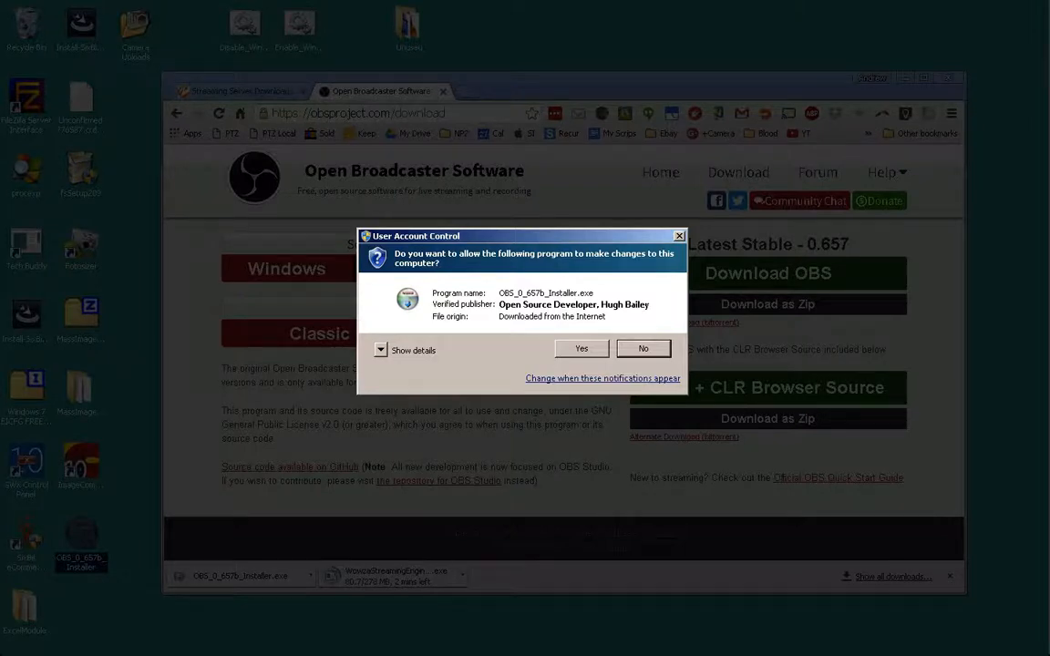
pyautogui.click(581, 350)
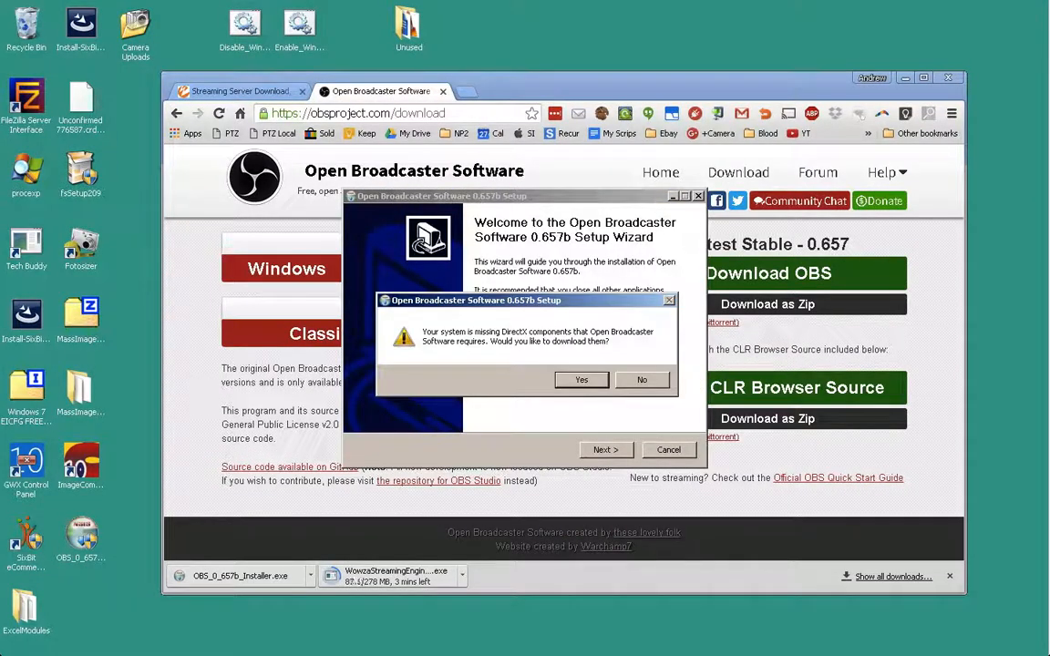
pyautogui.click(582, 380)
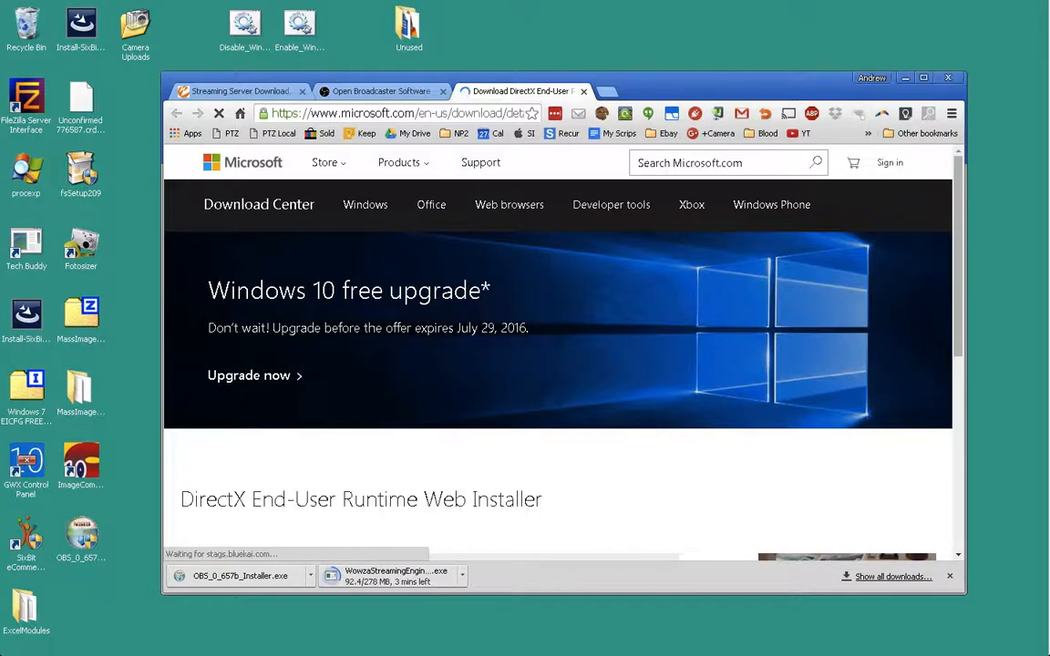
# - Save dxwebsetup.exe to the Desktop, declining the MSN and Bing add-on
pyautogui.scroll(-6, 560, 350)
pyautogui.scroll(2, 591, 301)
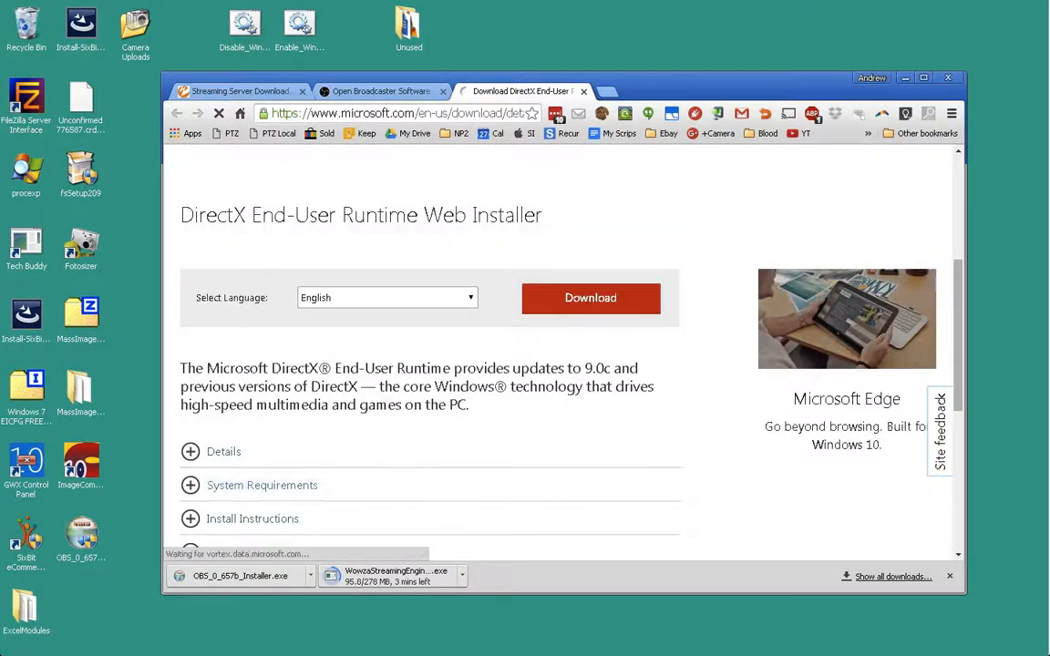
pyautogui.click(590, 298)
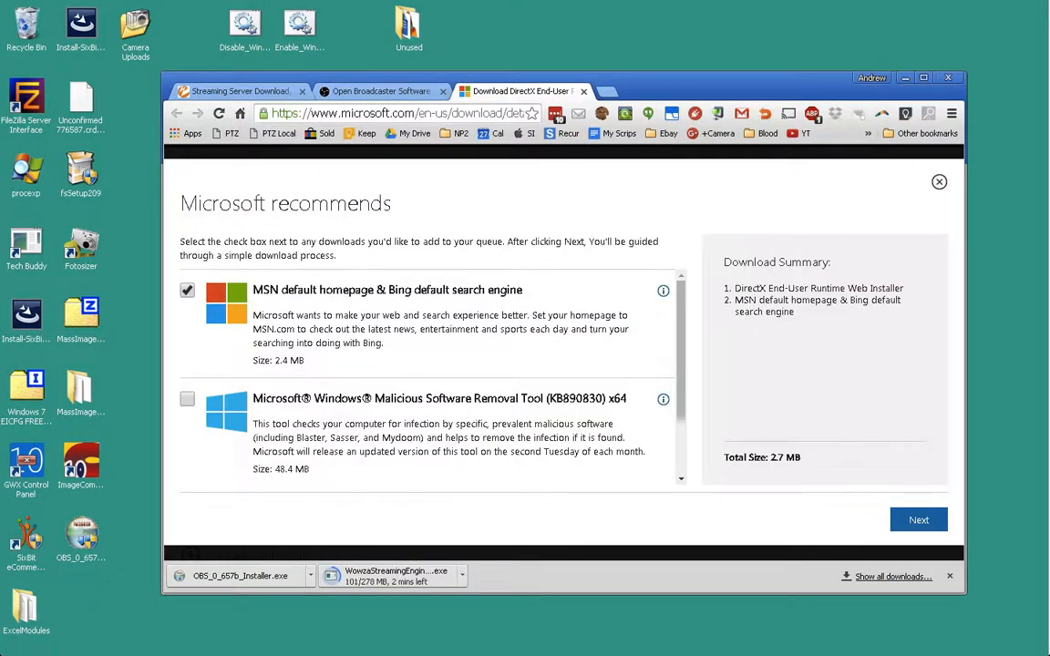
pyautogui.click(187, 290)
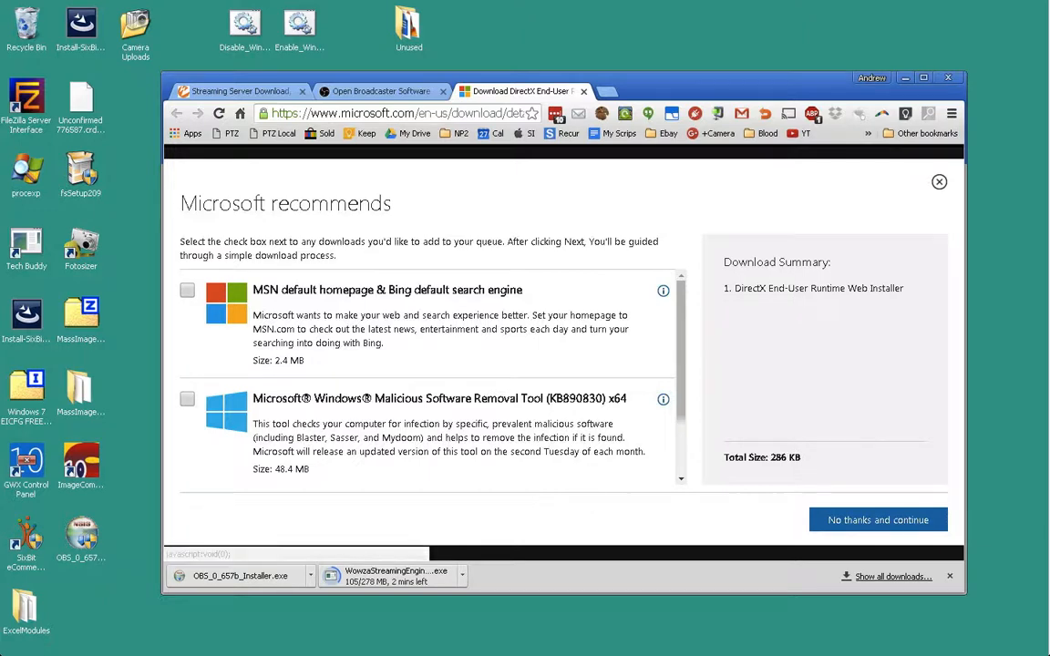
pyautogui.click(878, 521)
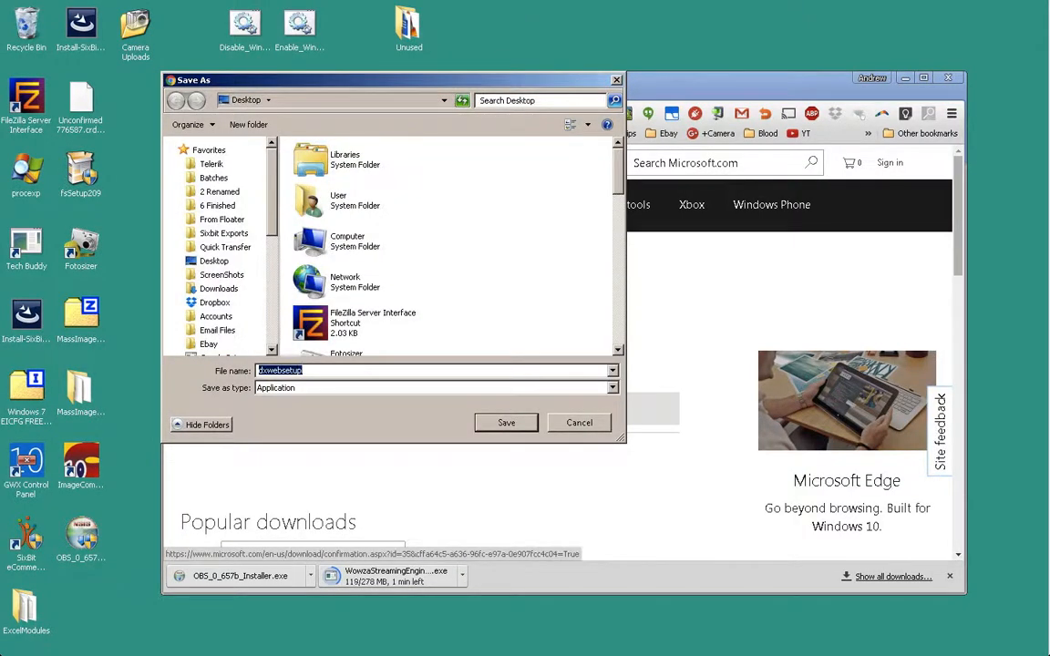
pyautogui.press('Return')
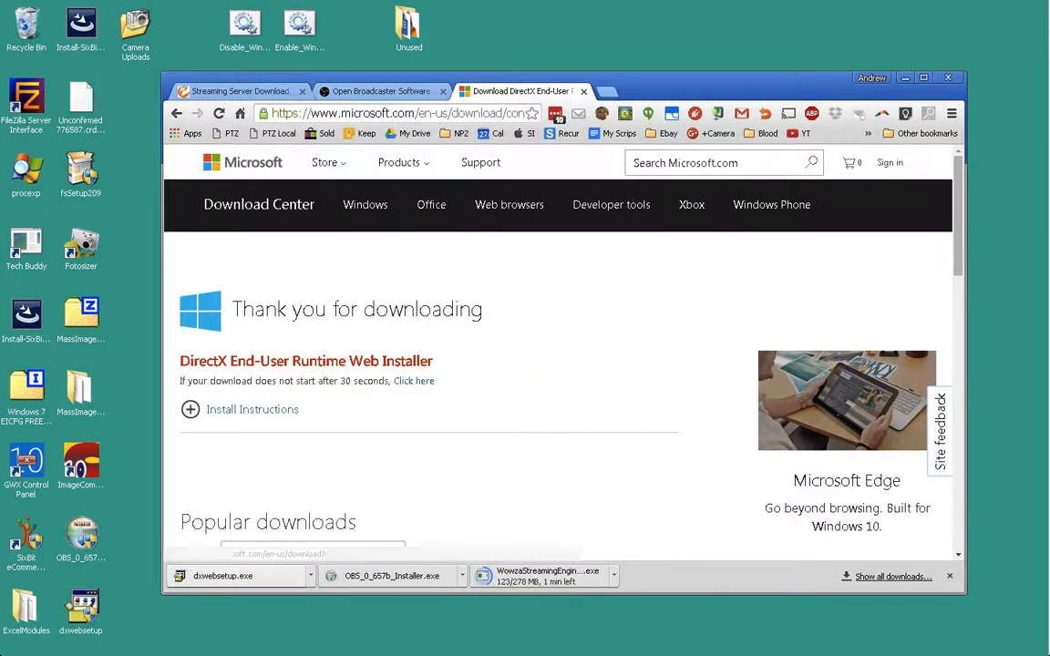
# - Run dxwebsetup, accept the licence, skip the Bing Bar, and start the DirectX install
pyautogui.doubleClick(81, 609)
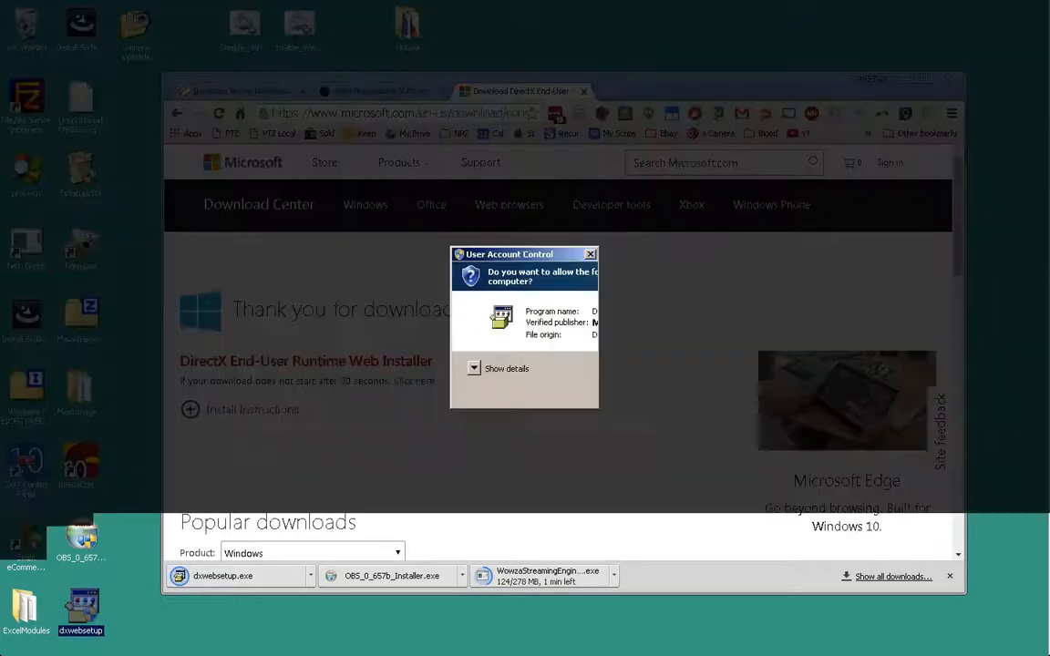
pyautogui.hotkey('alt', 'y')
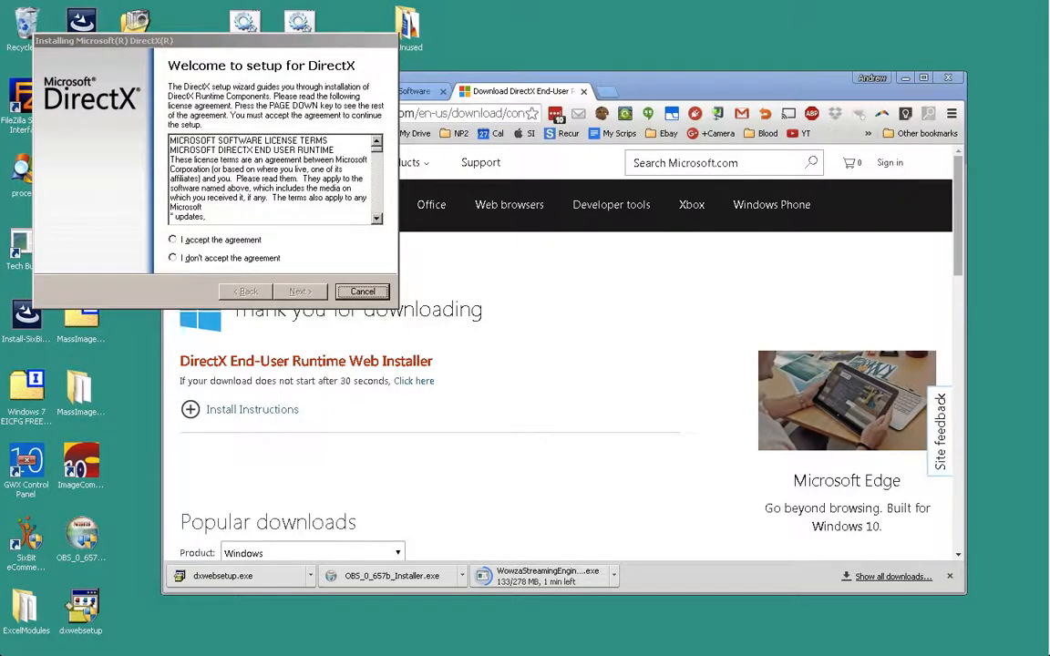
pyautogui.hotkey('alt', 'a')
pyautogui.hotkey('alt', 'n')
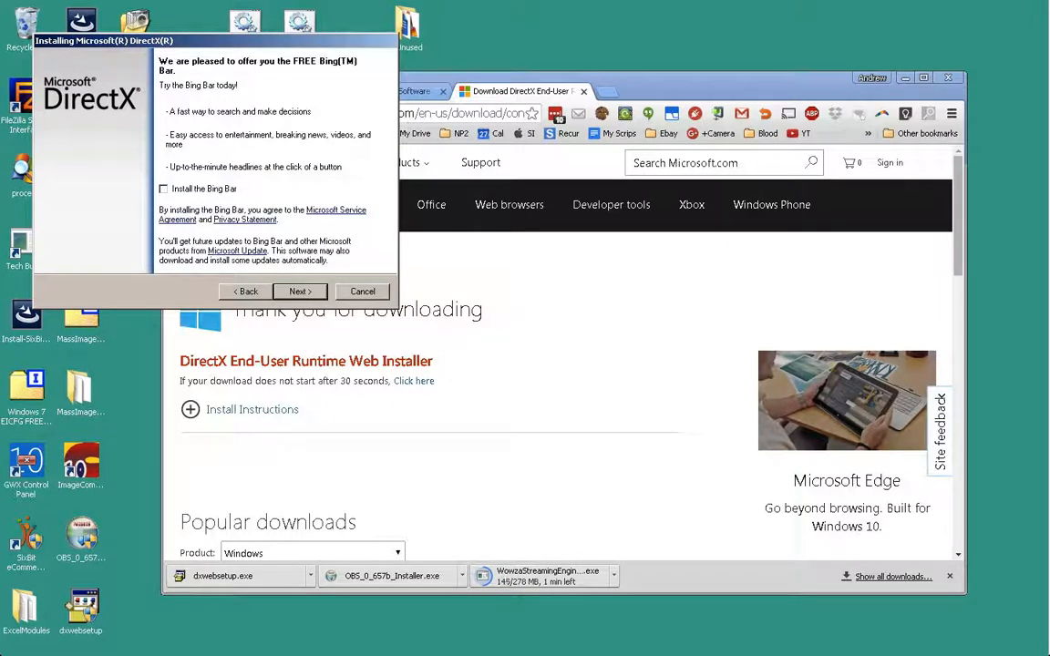
pyautogui.hotkey('alt', 'n')
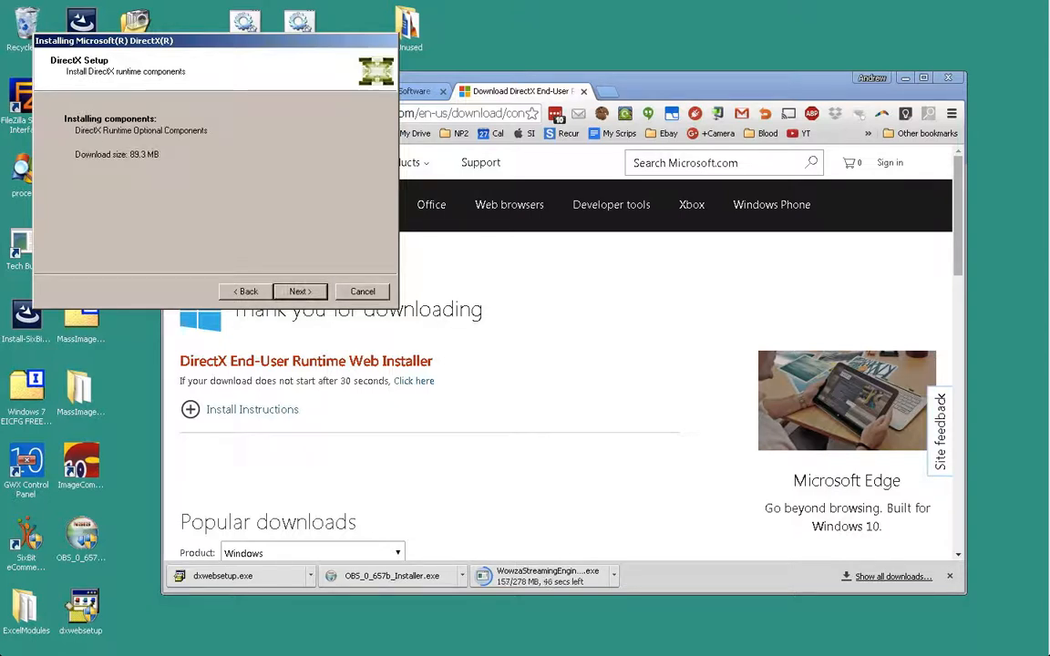
pyautogui.press('Return')
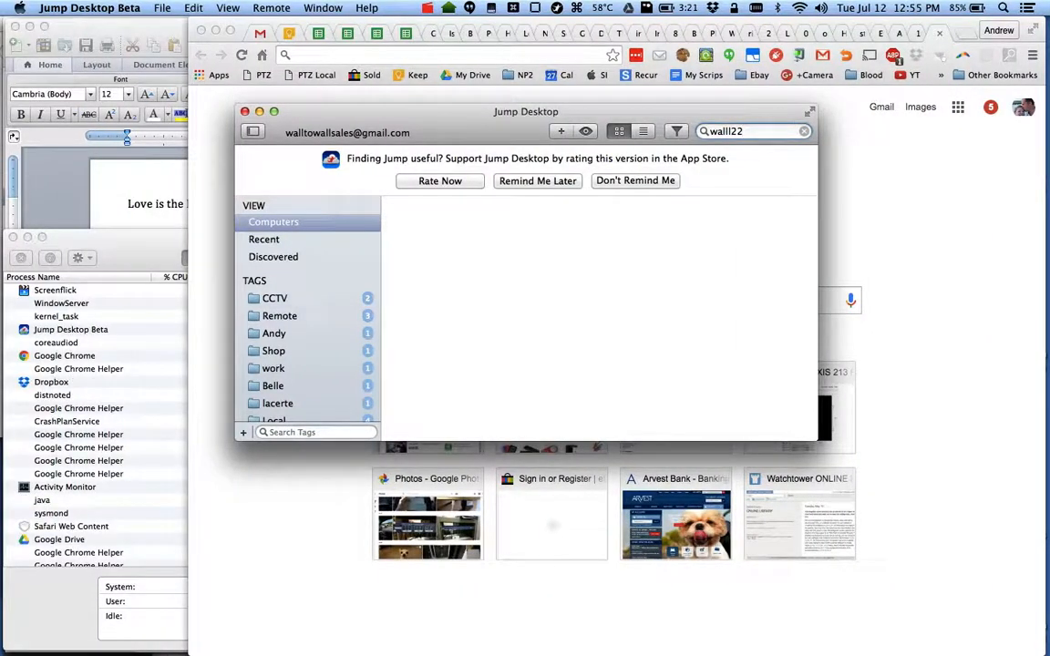
# - Wait in Jump Desktop until the DirectX runtime install reports Installation Complete
pyautogui.click(427, 8)
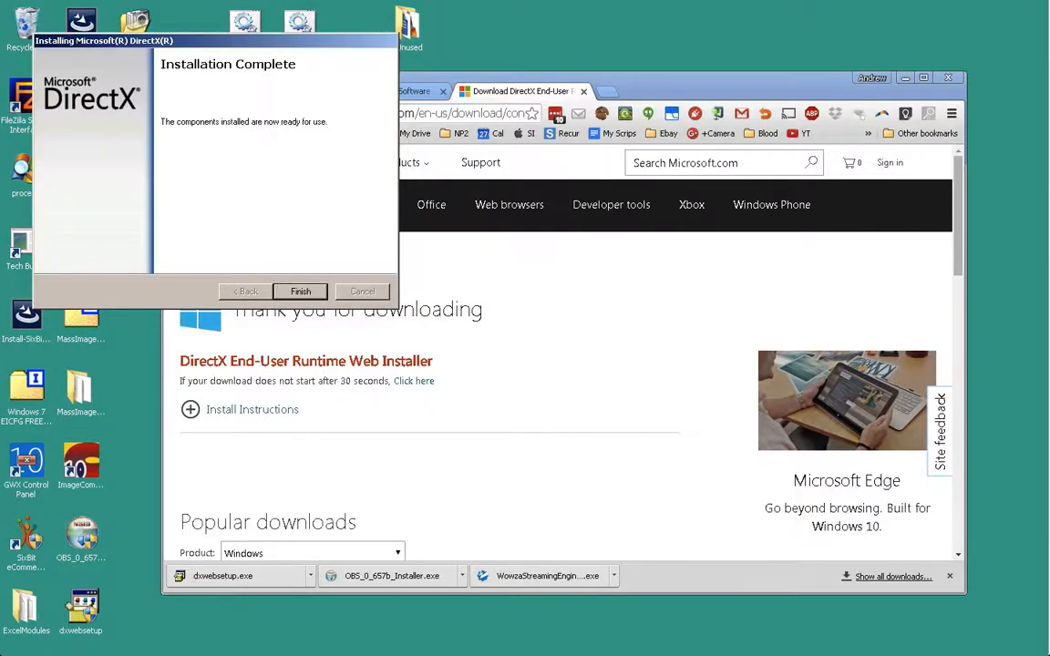
# - Close DirectX Setup, install and launch OBS 0.657b, then run the Wowza installer
pyautogui.press('Return')
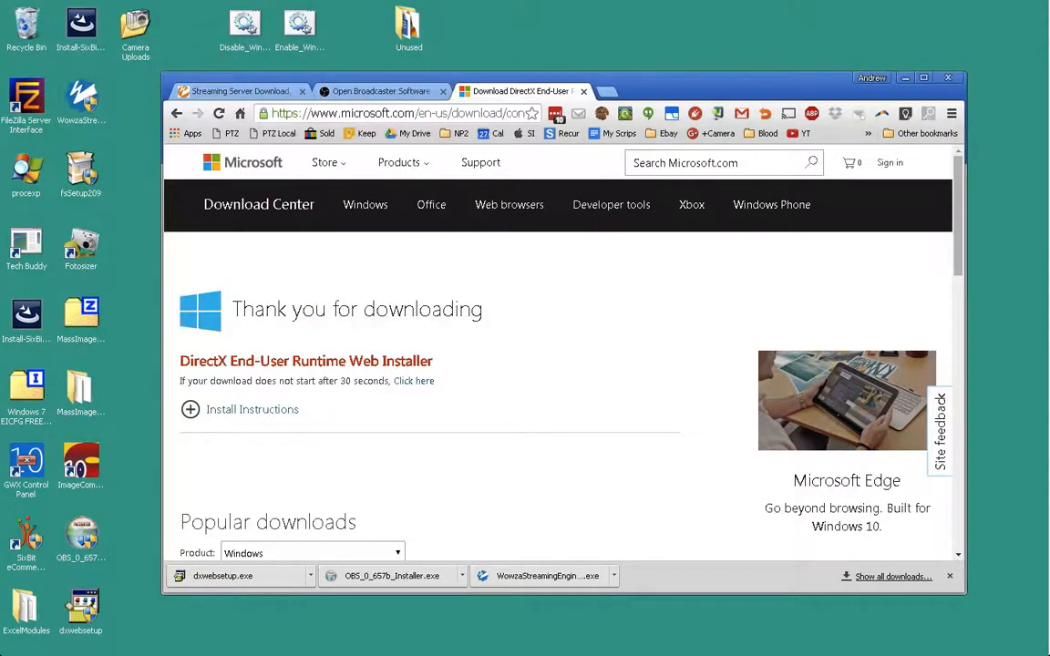
pyautogui.doubleClick(81, 536)
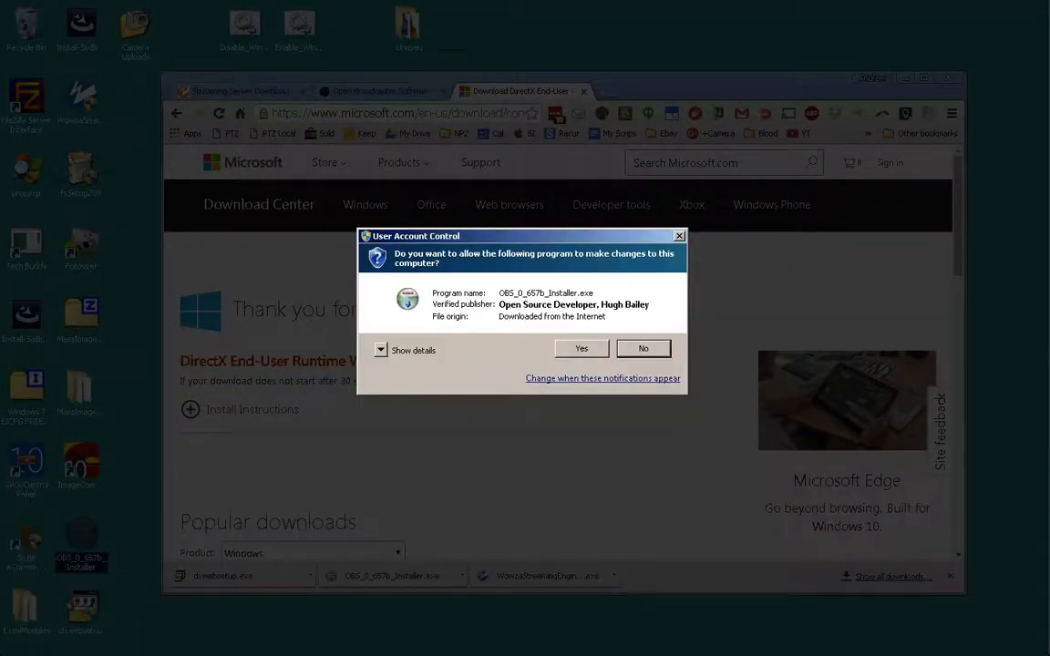
pyautogui.click(581, 348)
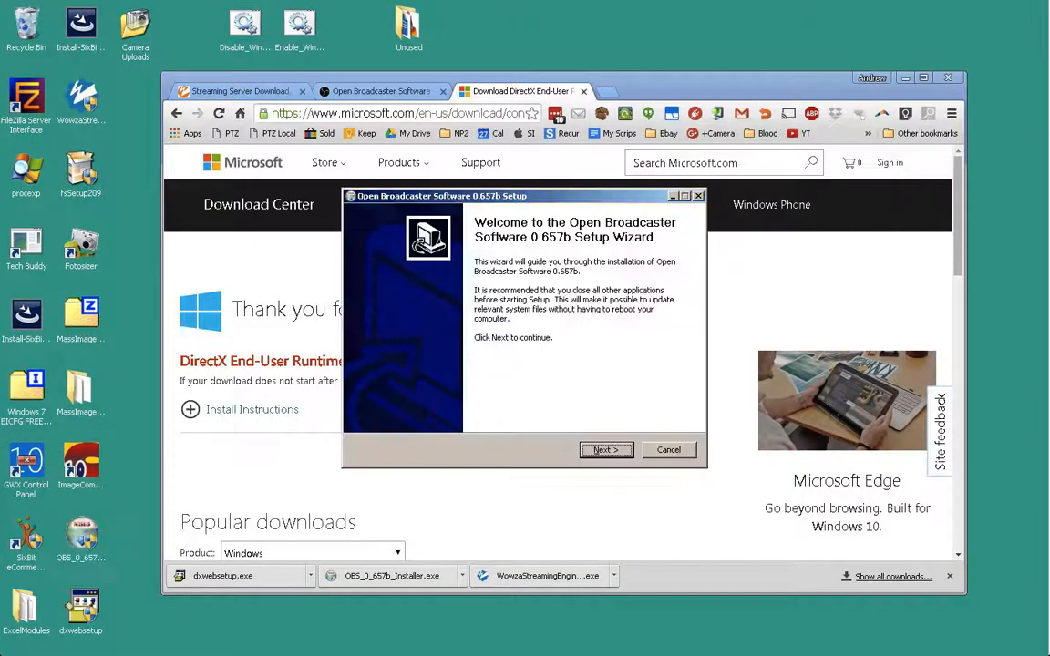
pyautogui.press('Return')
pyautogui.press('Return')
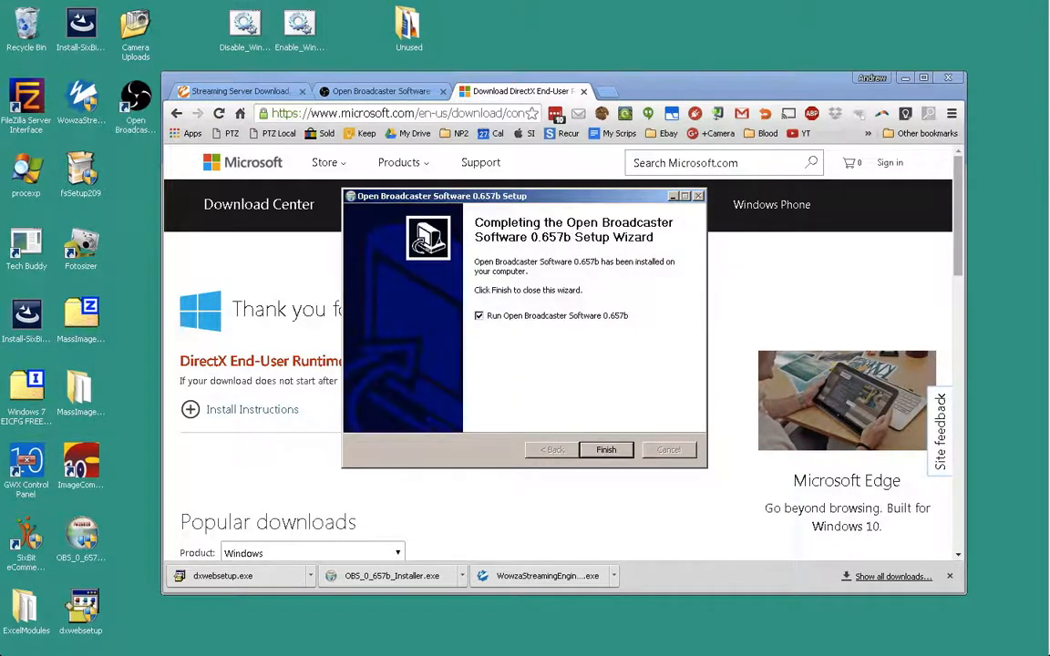
pyautogui.press('Return')
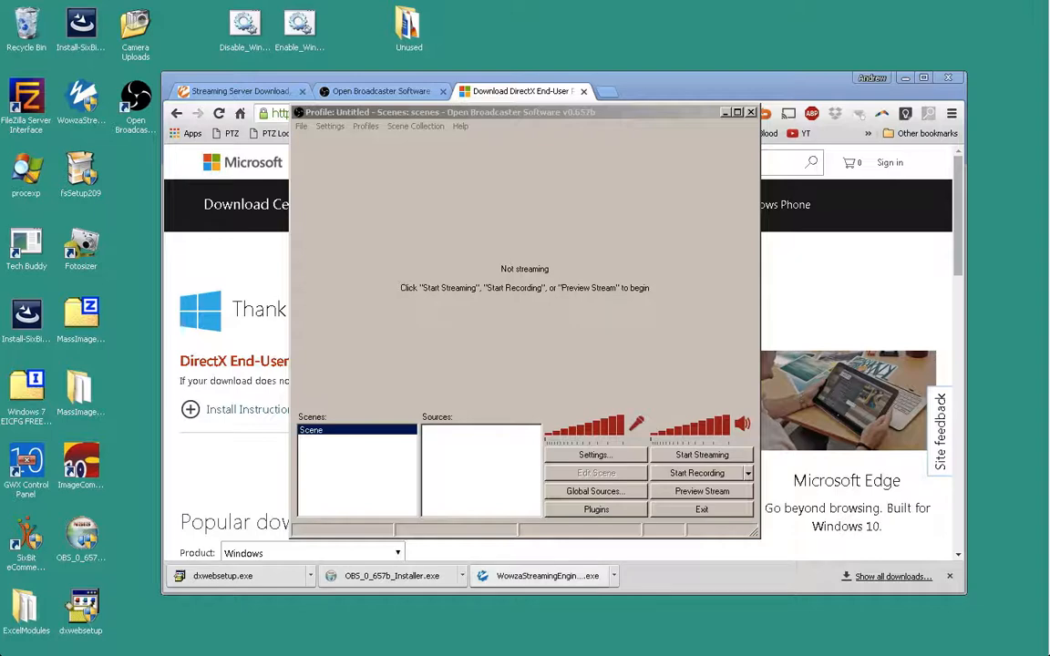
pyautogui.click(538, 576)
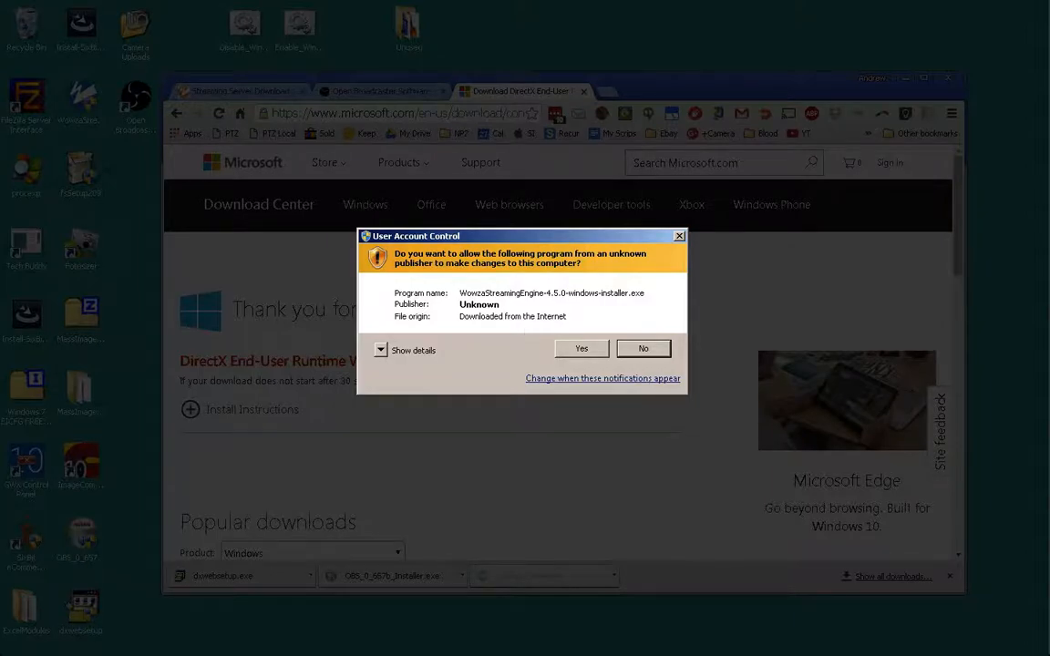
# - Approve the Wowza installer and accept its license agreement to reach the key step
pyautogui.hotkey('alt', 'y')
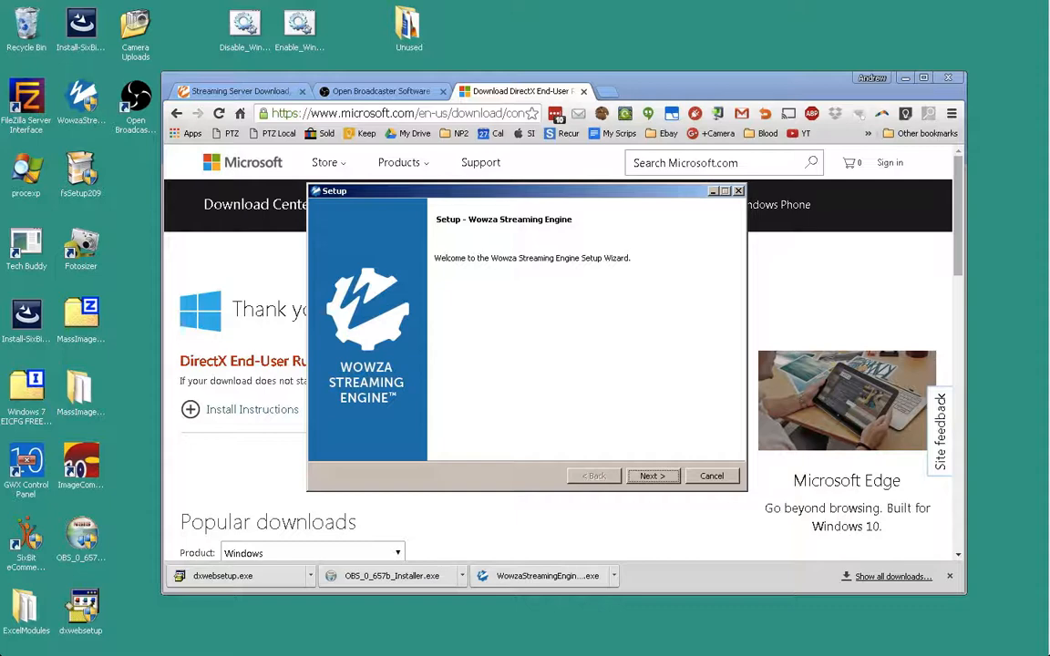
pyautogui.press('Return')
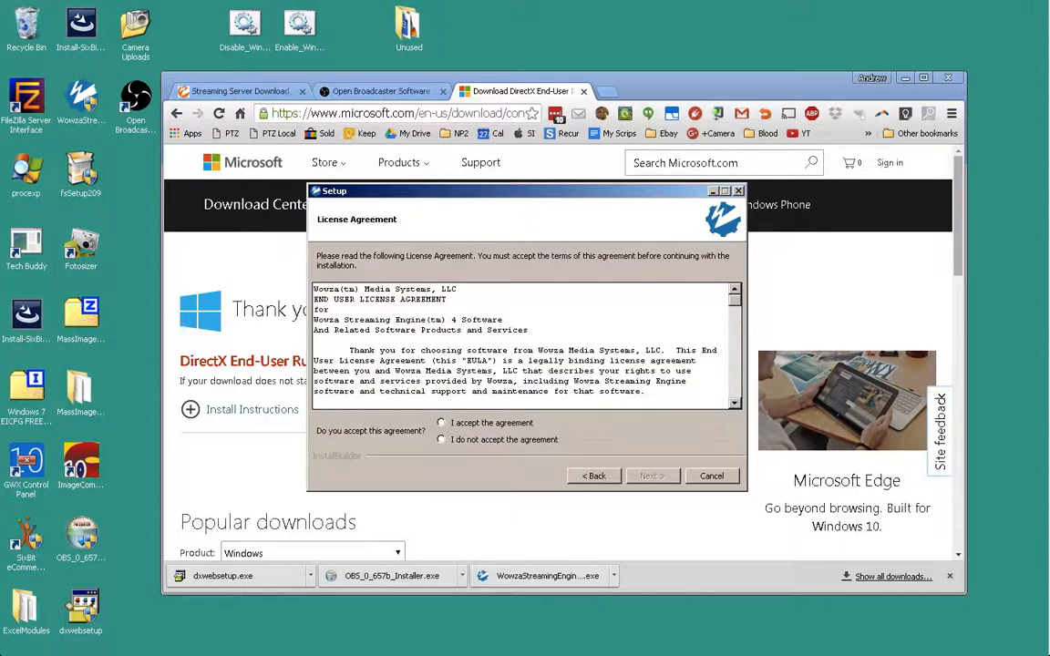
pyautogui.click(442, 423)
pyautogui.press('Return')
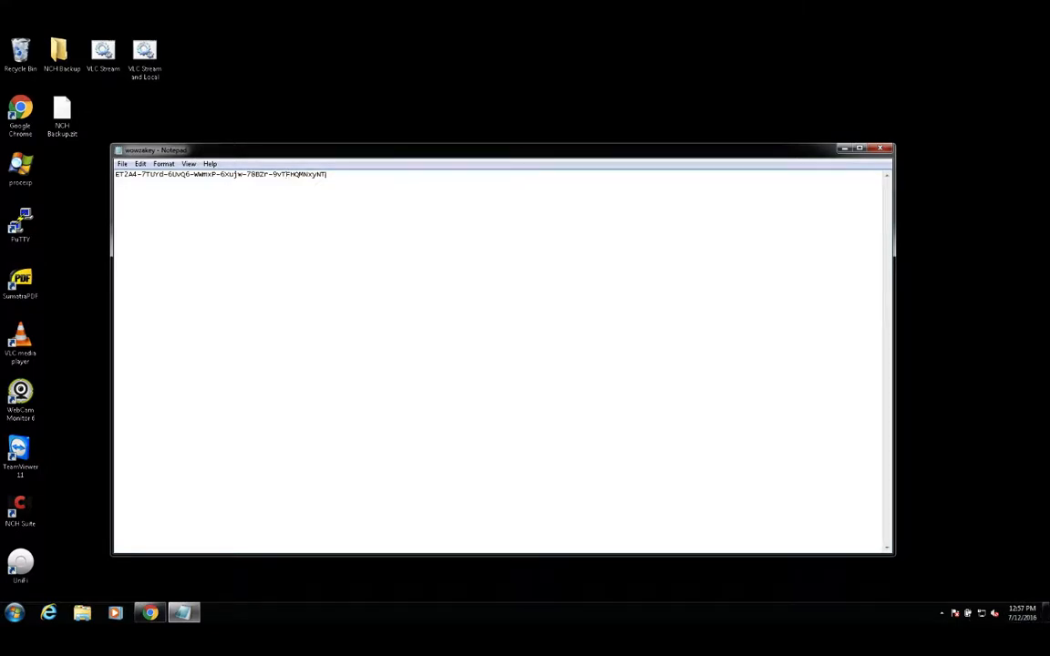
# - Copy the saved license key from Notepad into the License Key field and continue
pyautogui.hotkey('ctrl', 'a')
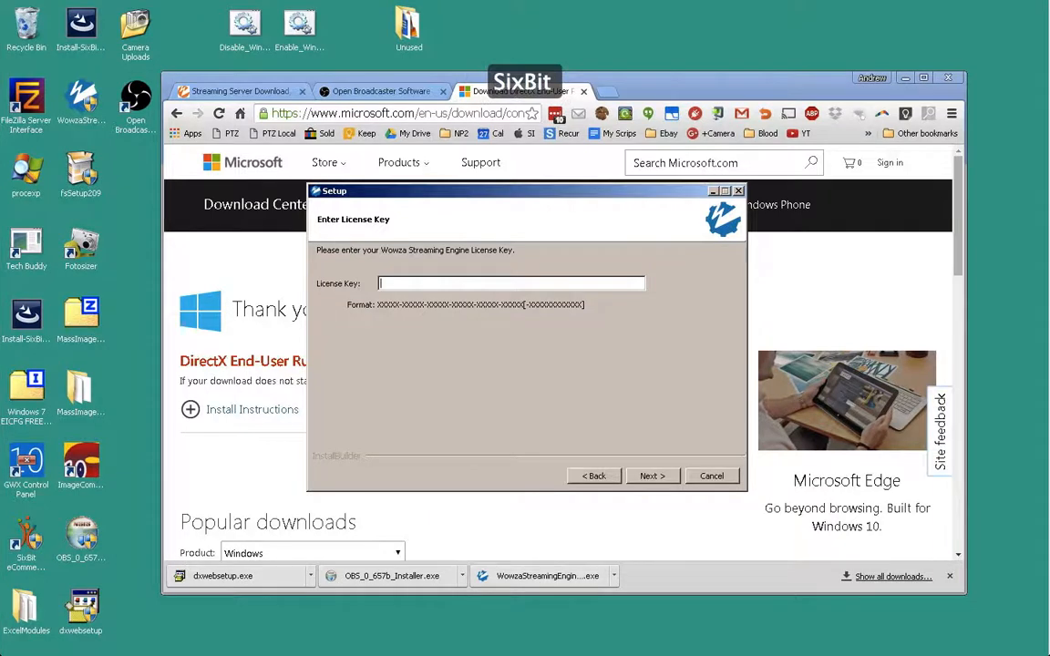
pyautogui.hotkey('ctrl', 'v')
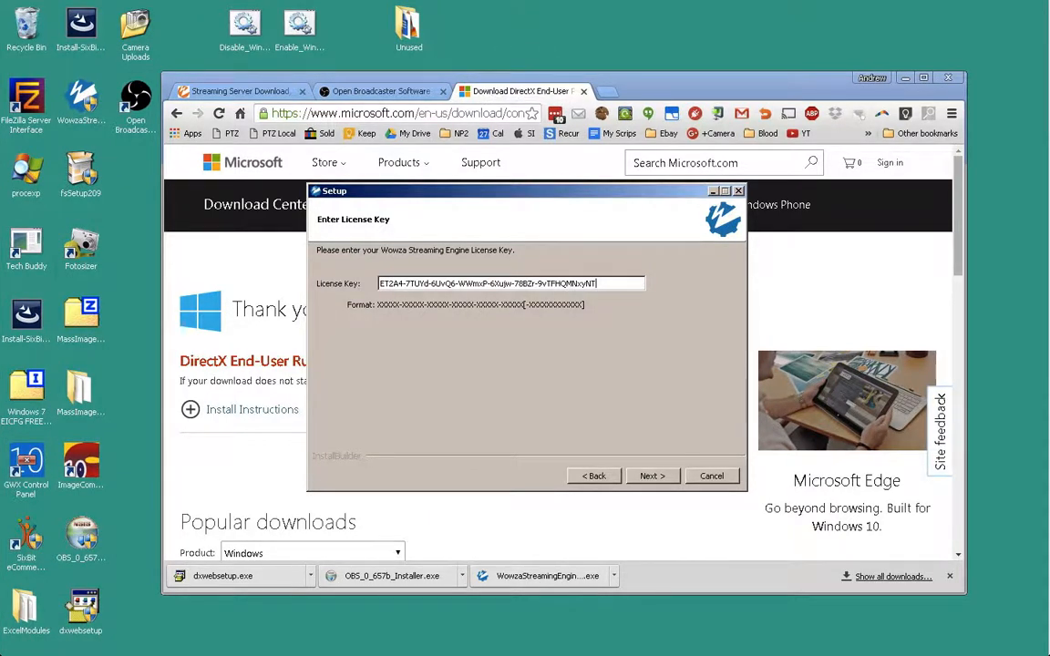
pyautogui.press('Return')
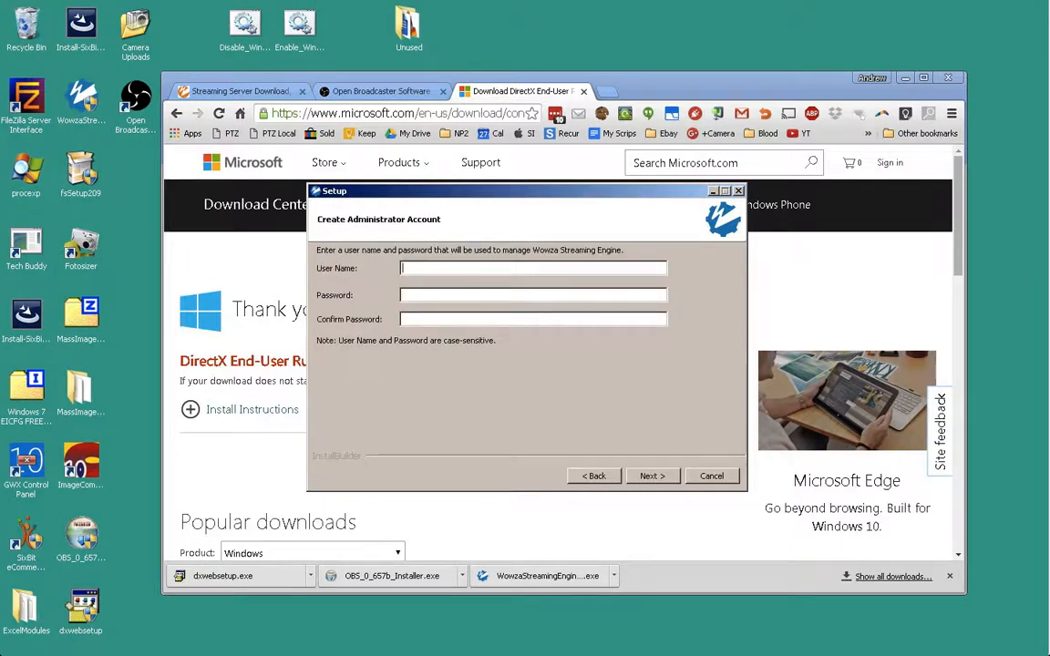
# - Create the administrator account, entering the user name and the password twice
pyautogui.write('admin')
pyautogui.write('admin')
pyautogui.press('Tab')
pyautogui.write('admin')
pyautogui.press('Return')
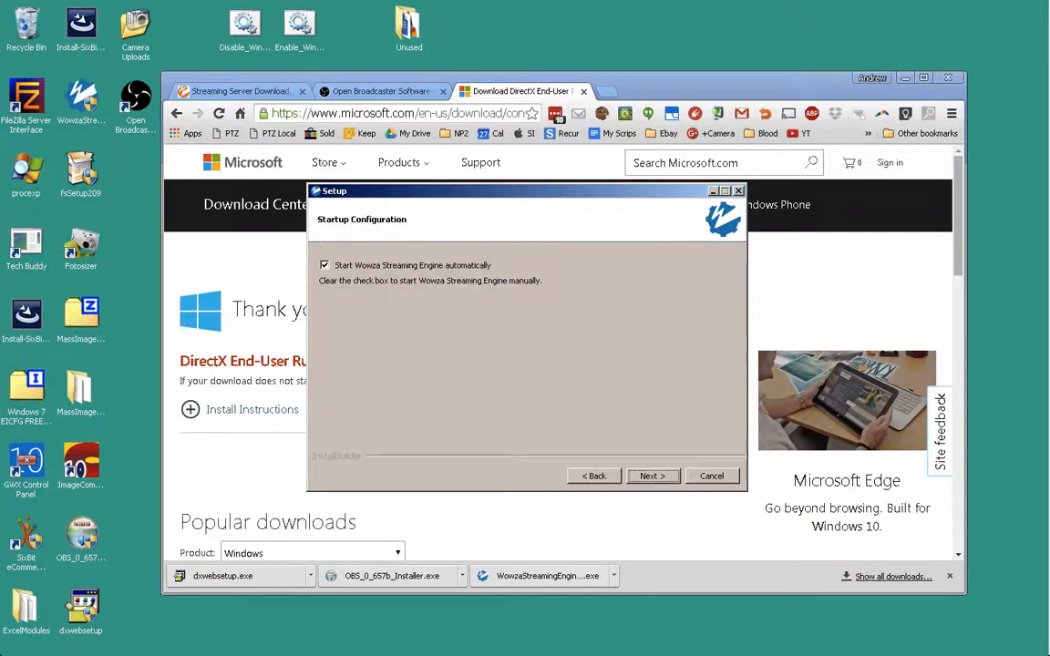
# - Keep default startup and directory, install Wowza, and finish to open the manager
pyautogui.press('Return')
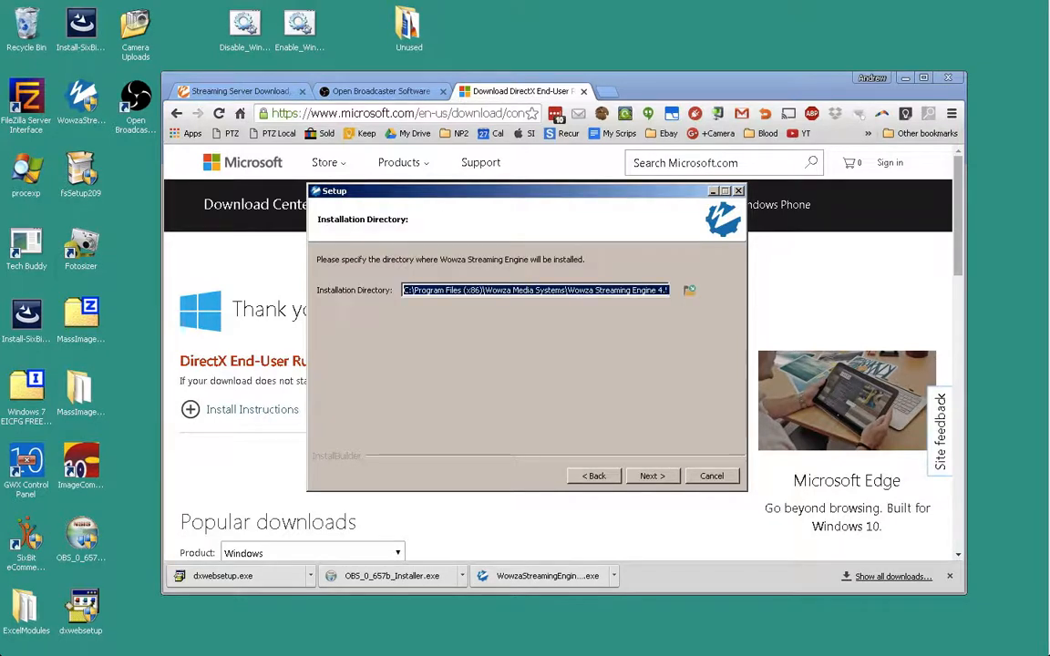
pyautogui.press('Return')
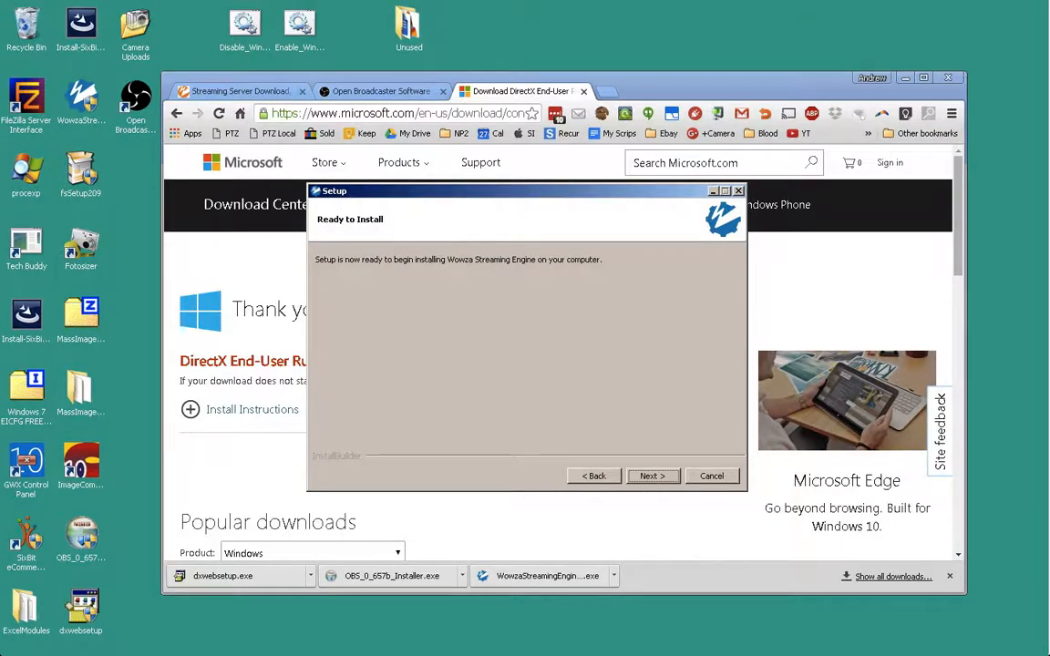
pyautogui.press('Return')
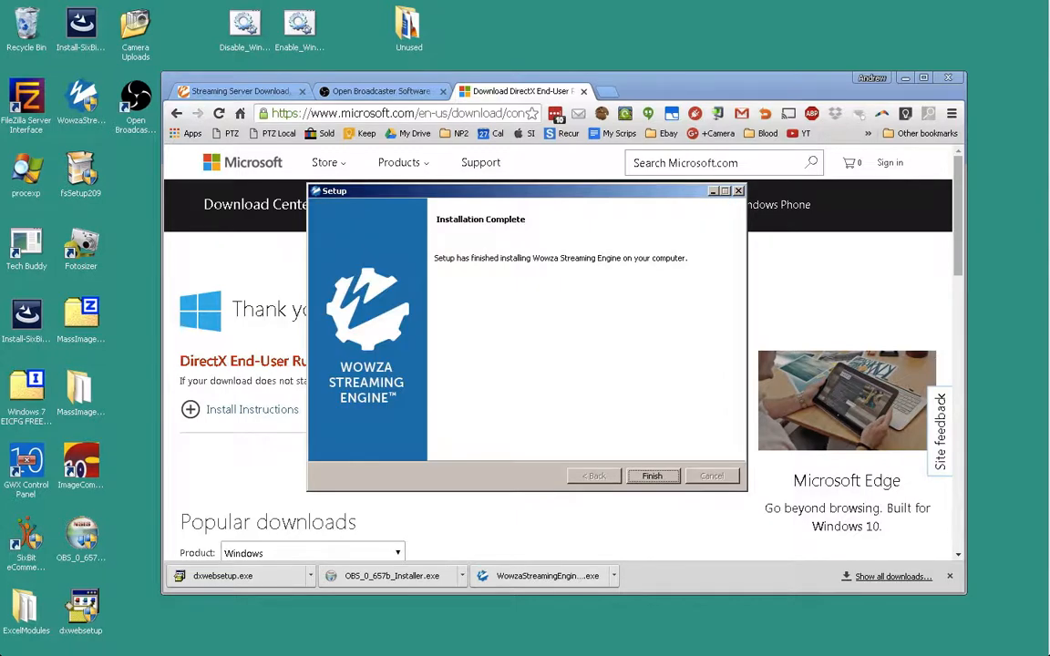
pyautogui.press('Return')
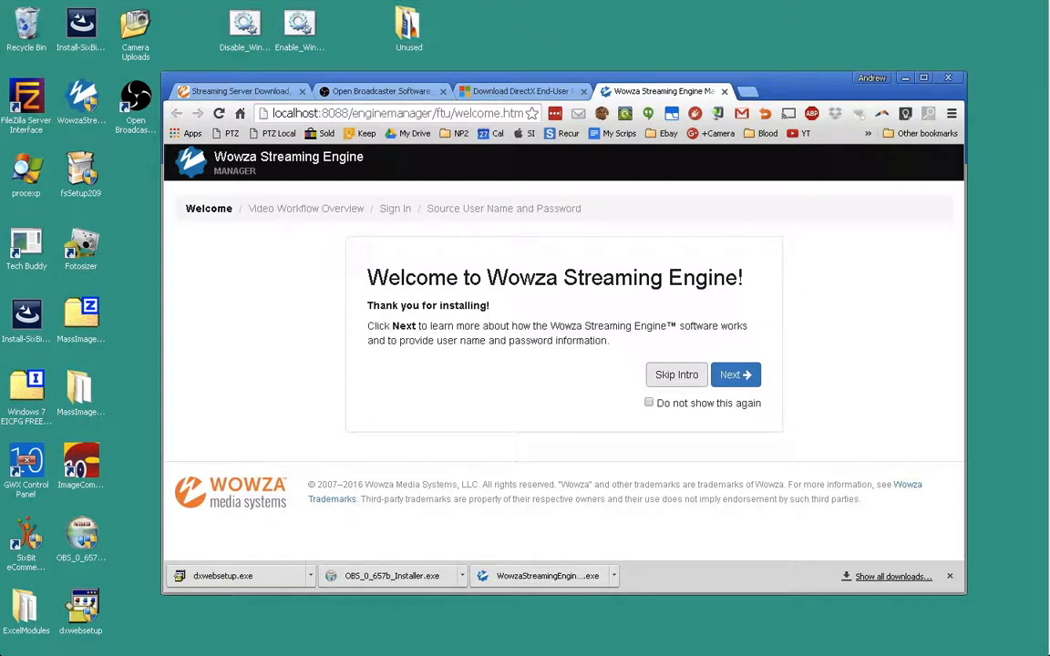
# - Skip the intro, sign in as admin with the password, and maximize Chrome
pyautogui.click(677, 375)
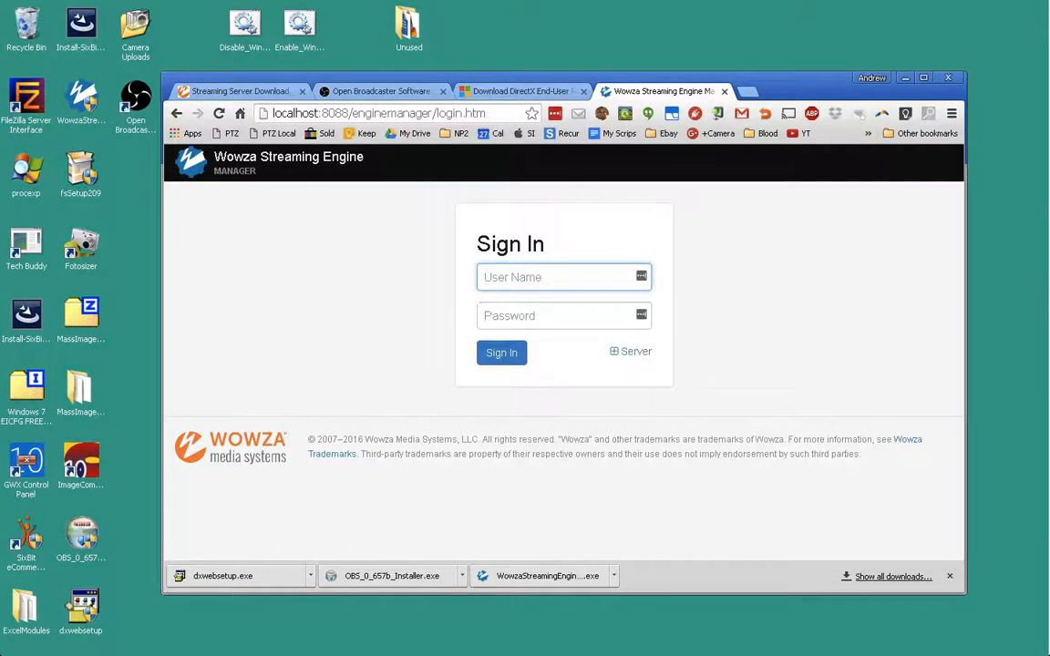
pyautogui.write('admin')
pyautogui.press('Tab')
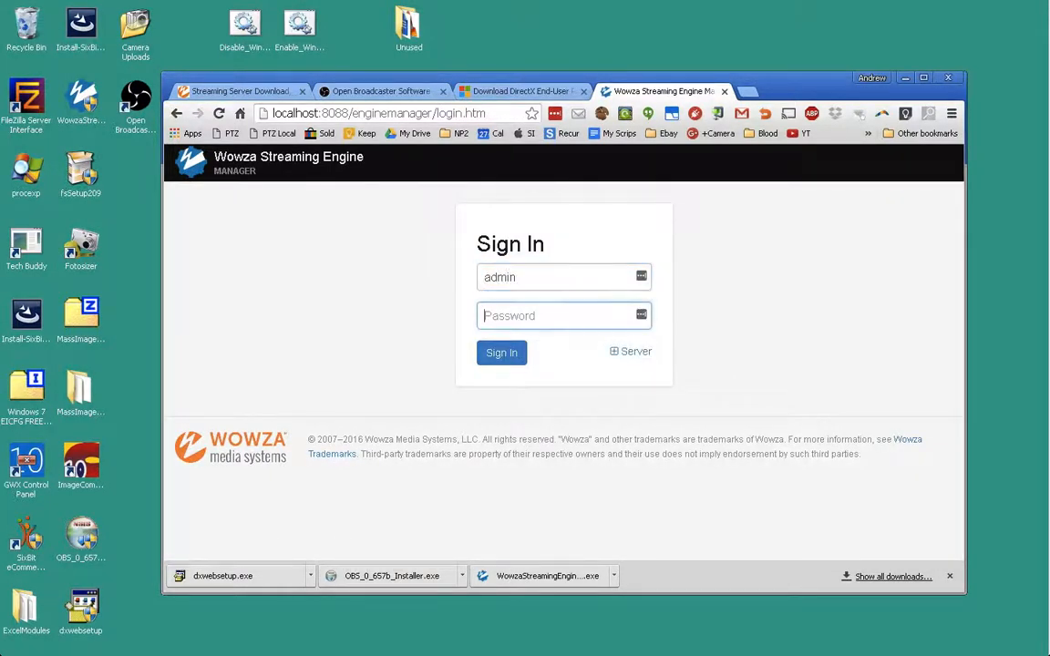
pyautogui.write('•••••')
pyautogui.press('Return')
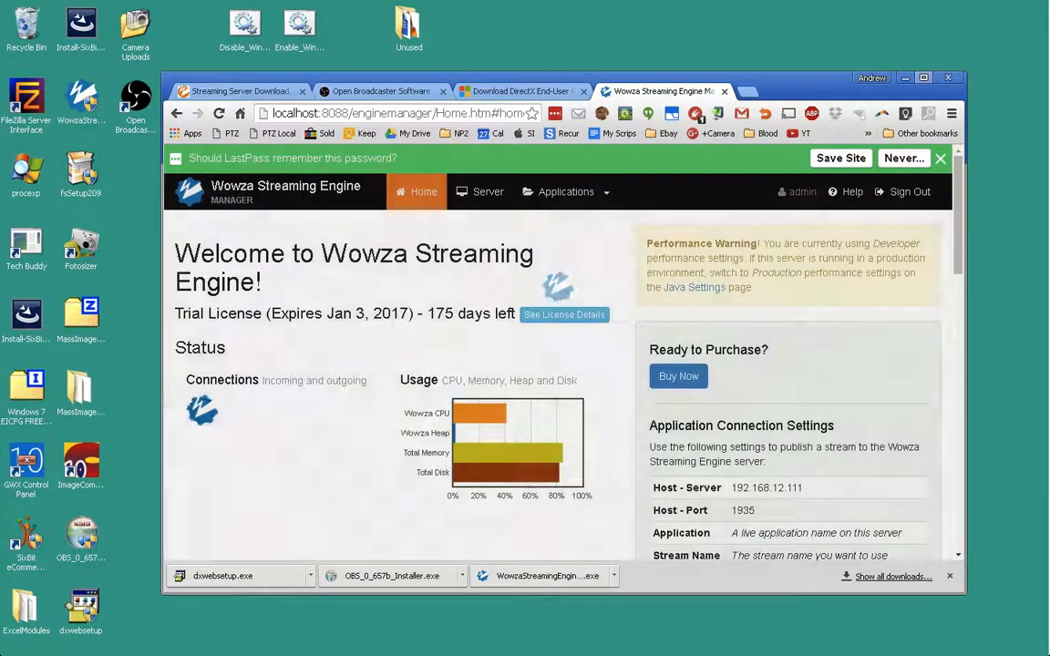
pyautogui.click(923, 77)
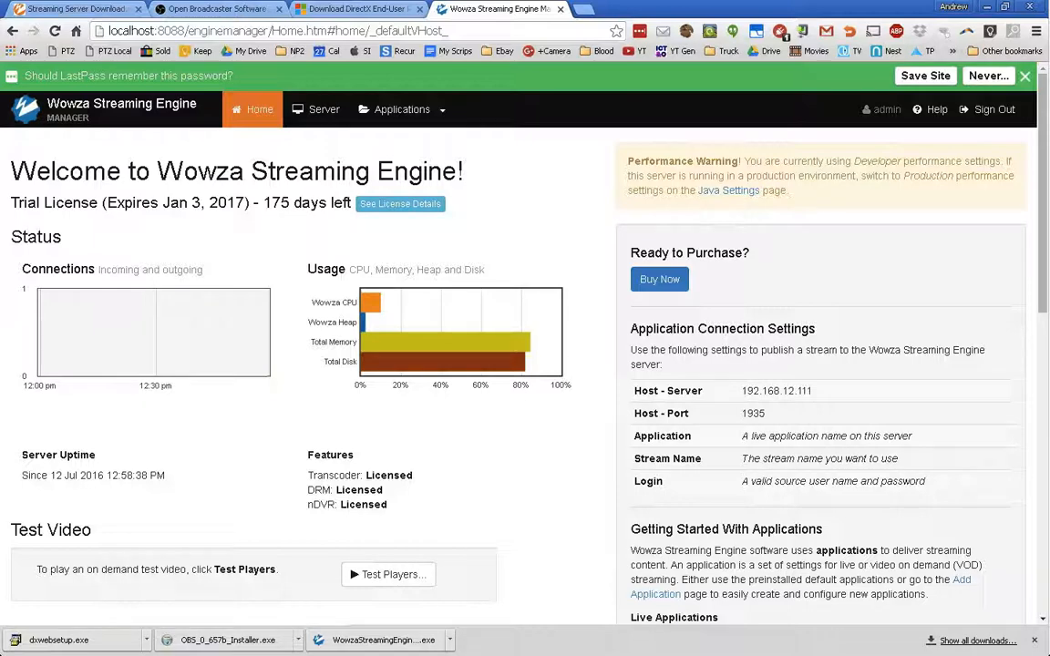
# - Browse the Server monitoring, virtual host and transcoder pages, then return to Home
pyautogui.click(324, 109)
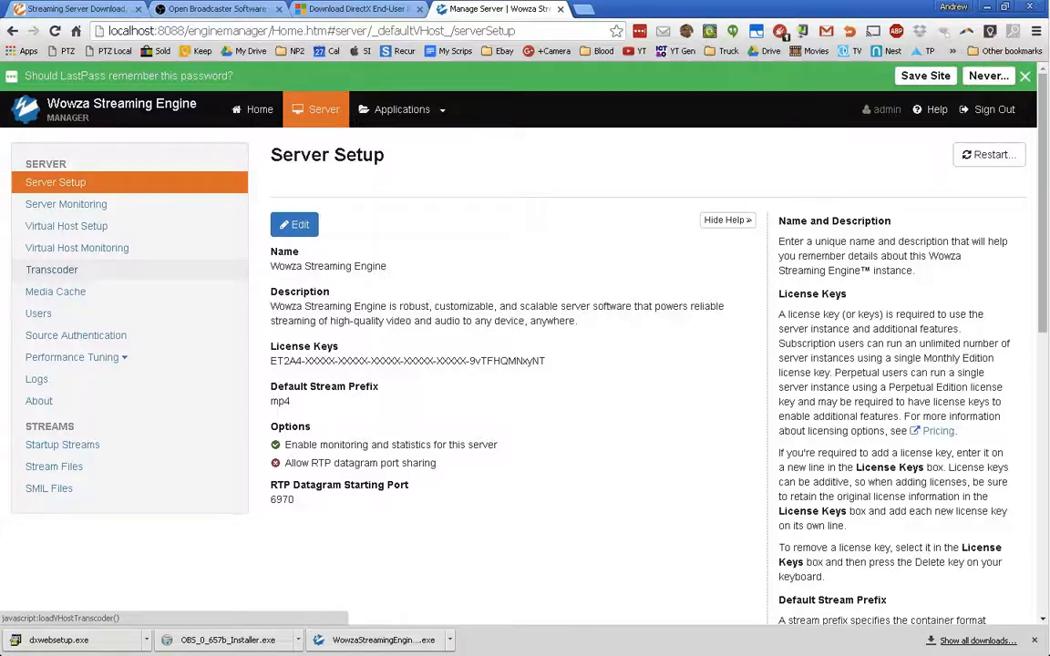
pyautogui.click(66, 204)
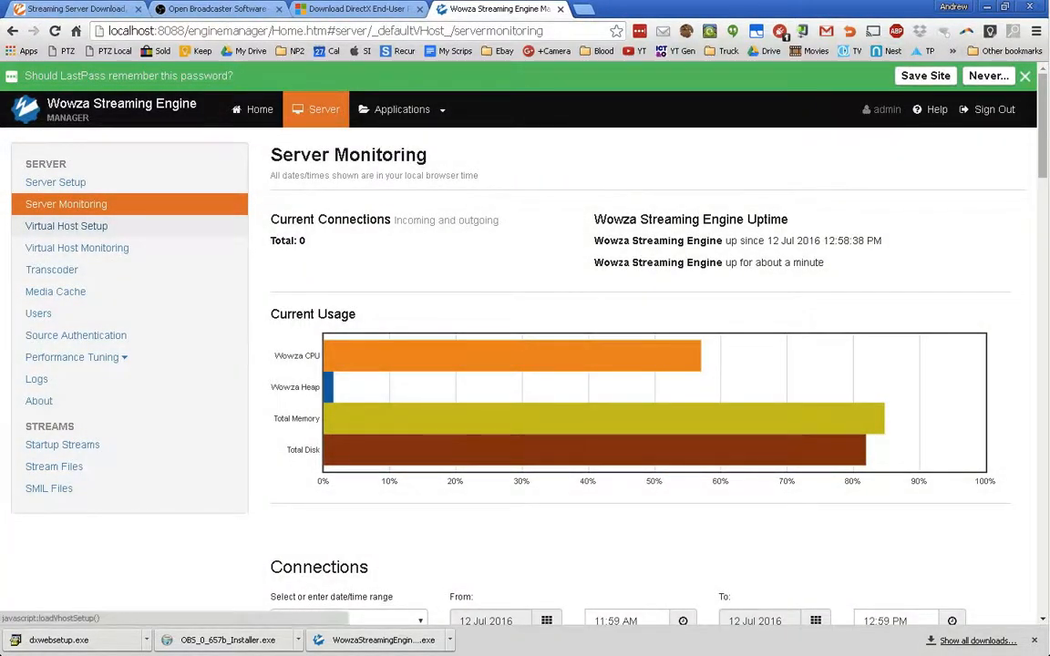
pyautogui.click(66, 226)
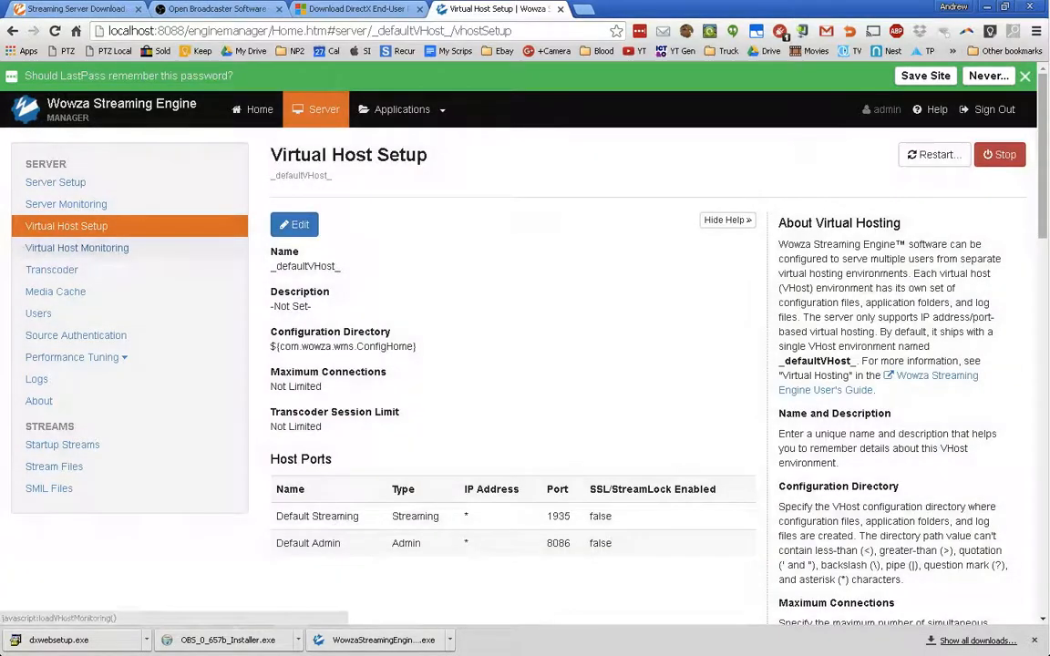
pyautogui.click(77, 248)
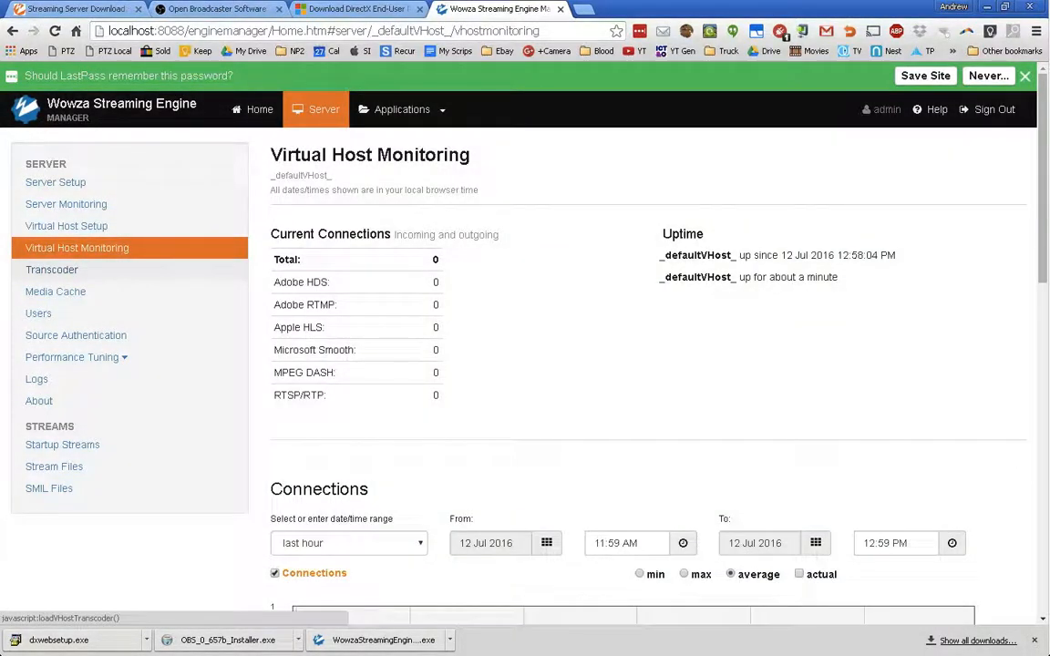
pyautogui.click(52, 270)
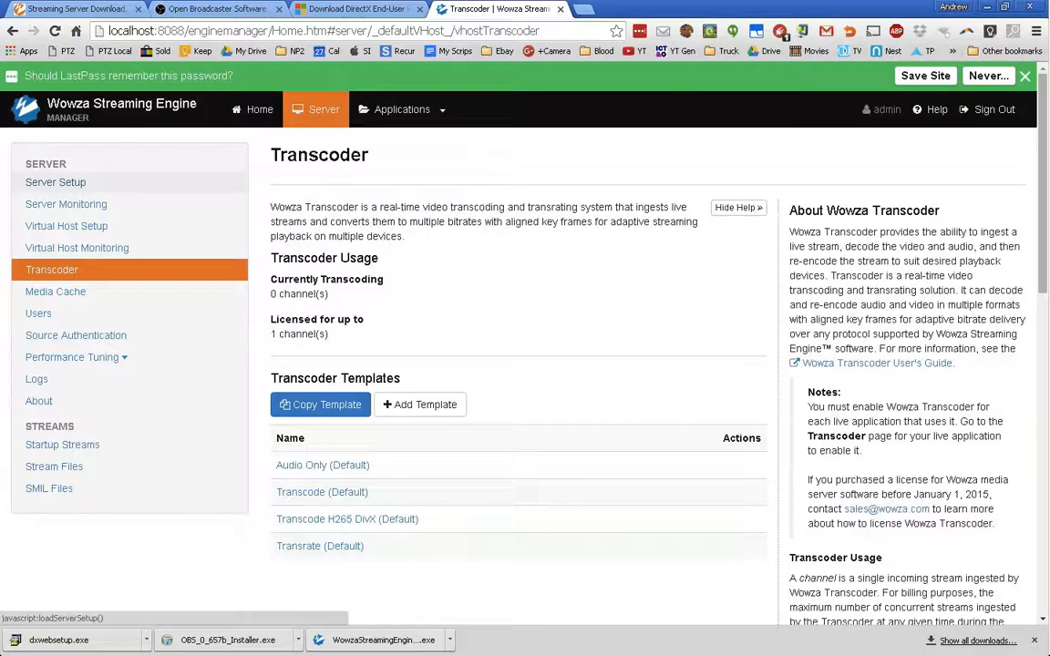
pyautogui.click(55, 183)
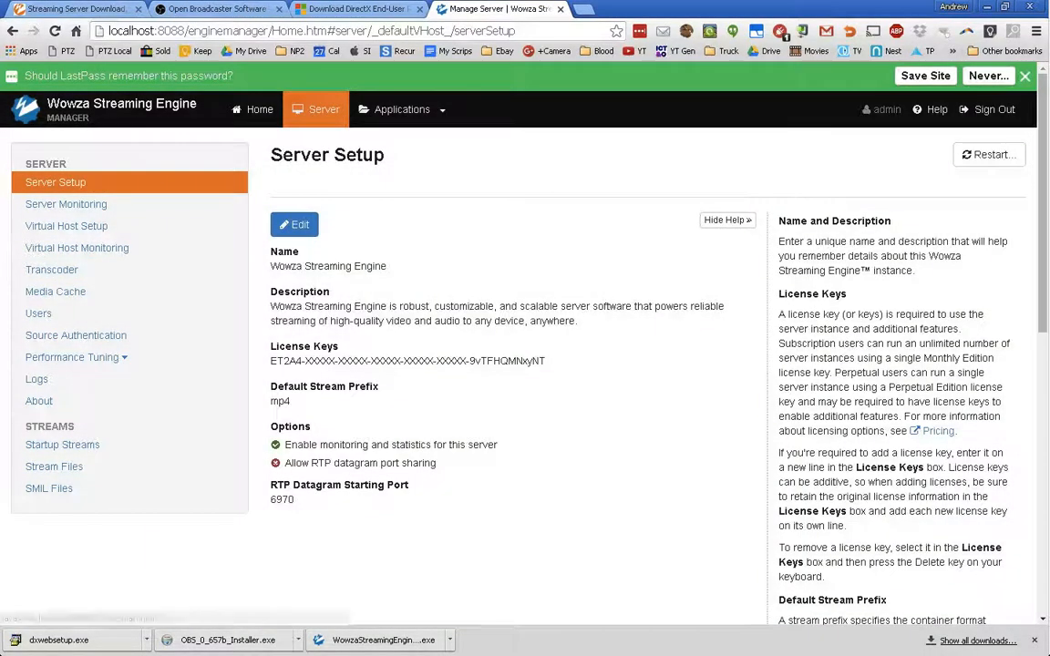
pyautogui.click(253, 109)
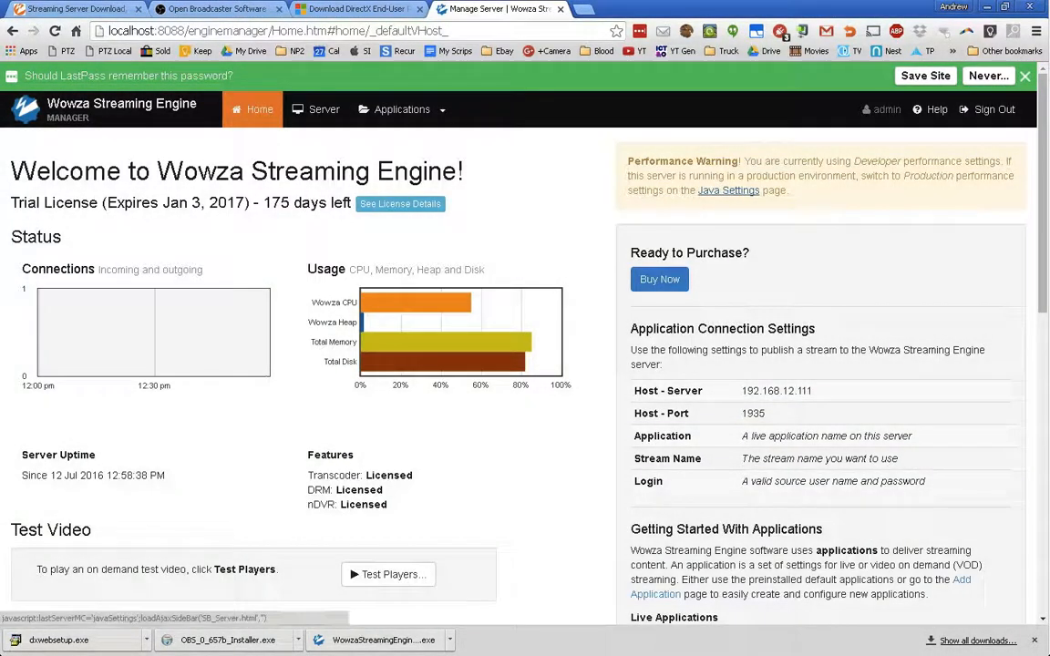
# - Save a Production-level Java heap size, restart the server, and begin adding an application
pyautogui.click(728, 191)
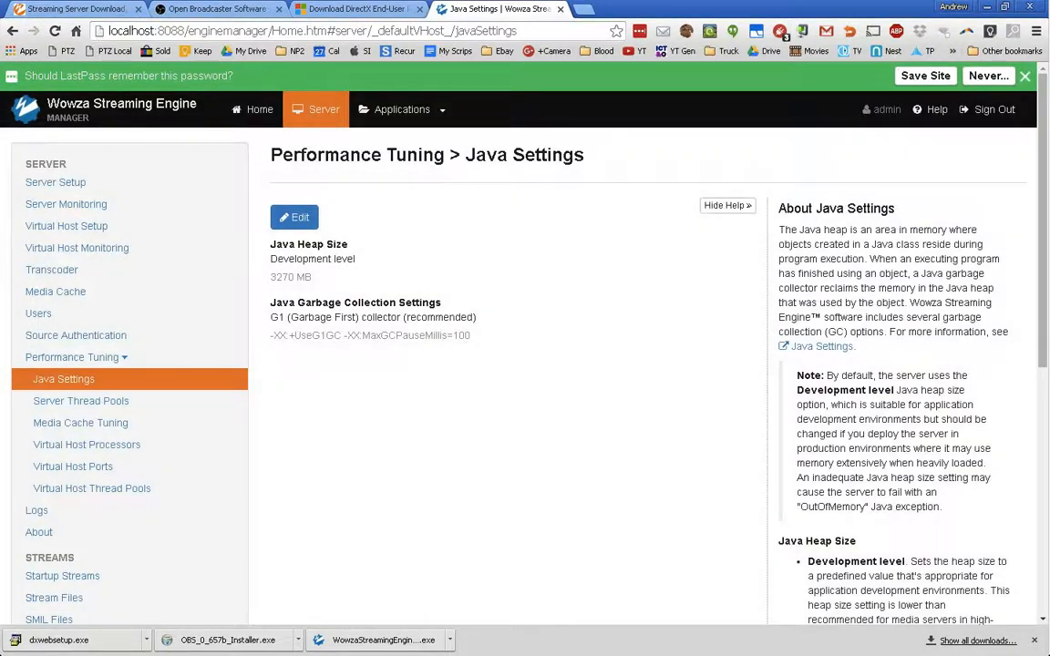
pyautogui.click(294, 217)
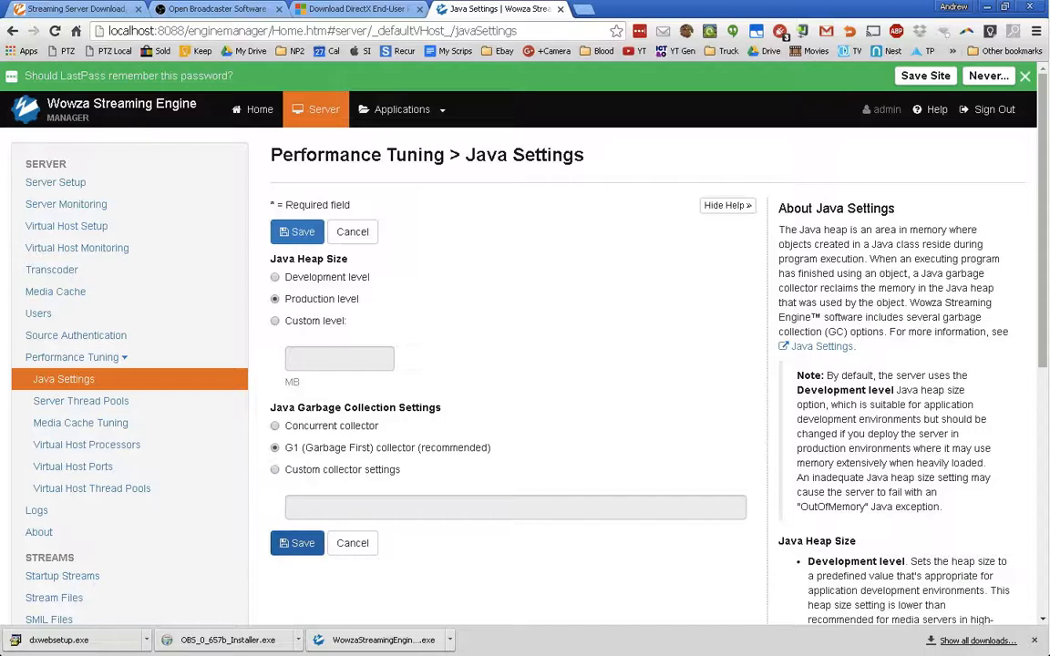
pyautogui.click(297, 543)
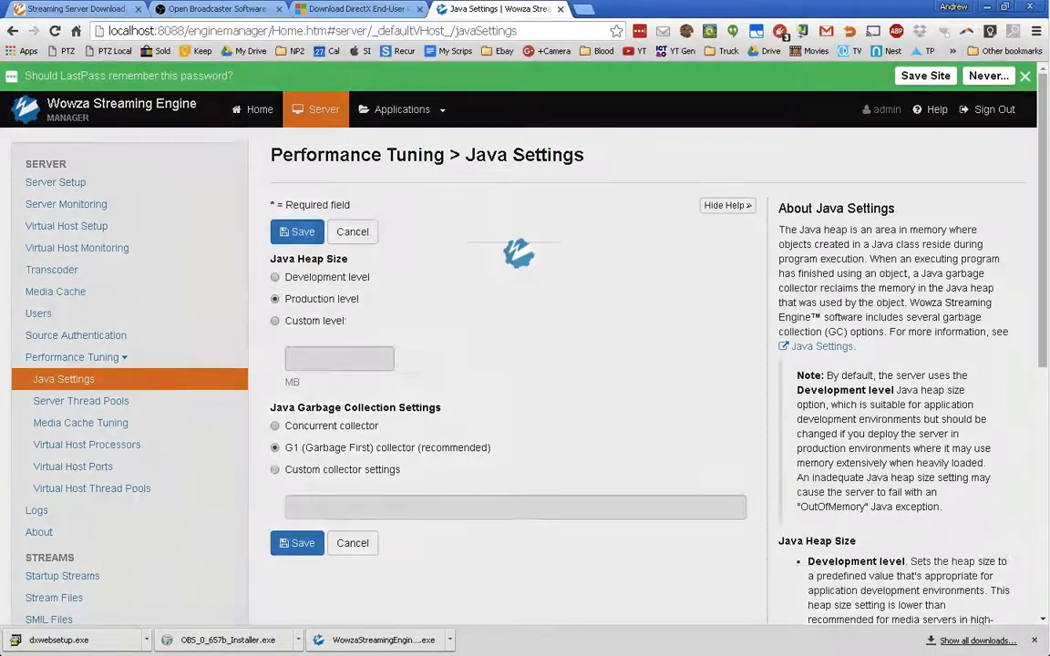
pyautogui.click(651, 164)
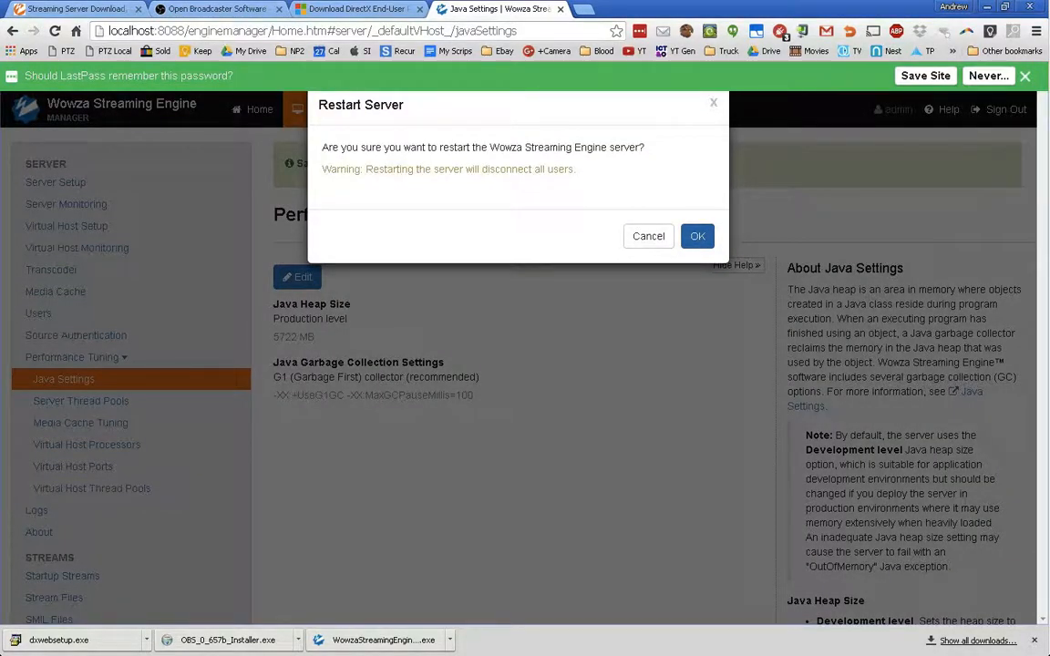
pyautogui.click(697, 236)
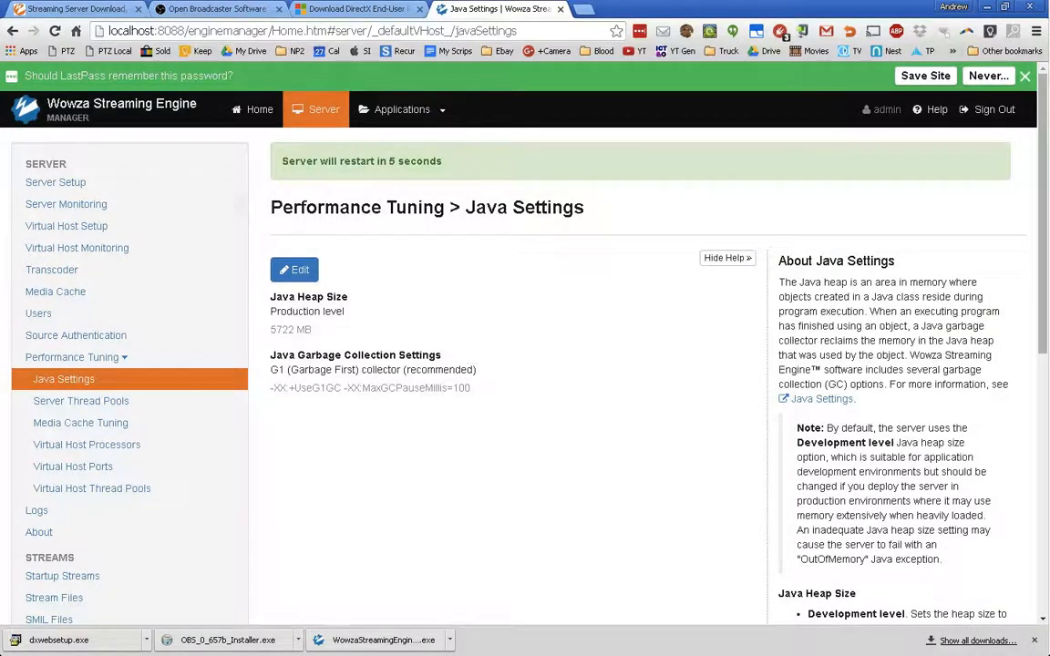
pyautogui.click(401, 109)
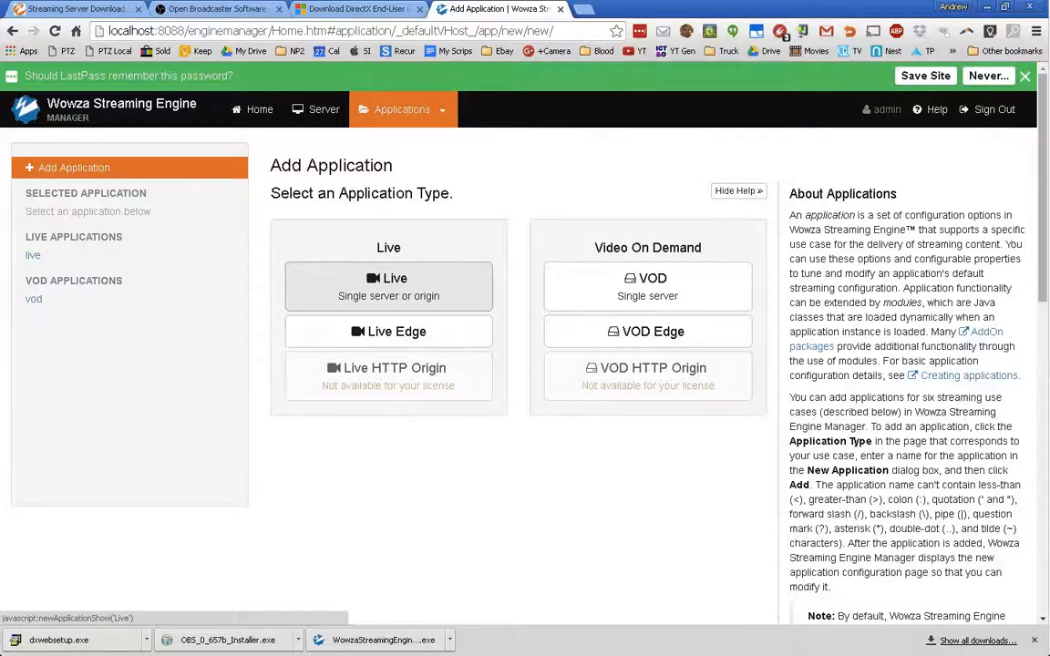
# - Create a Live single-server application named 'convention'
pyautogui.click(388, 285)
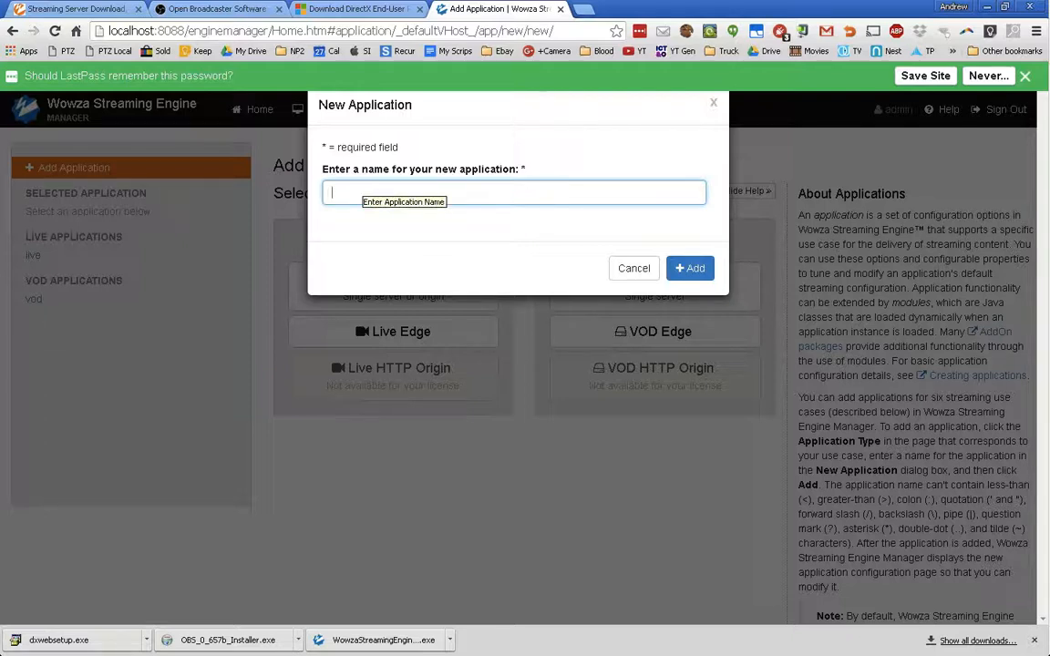
pyautogui.write('convention')
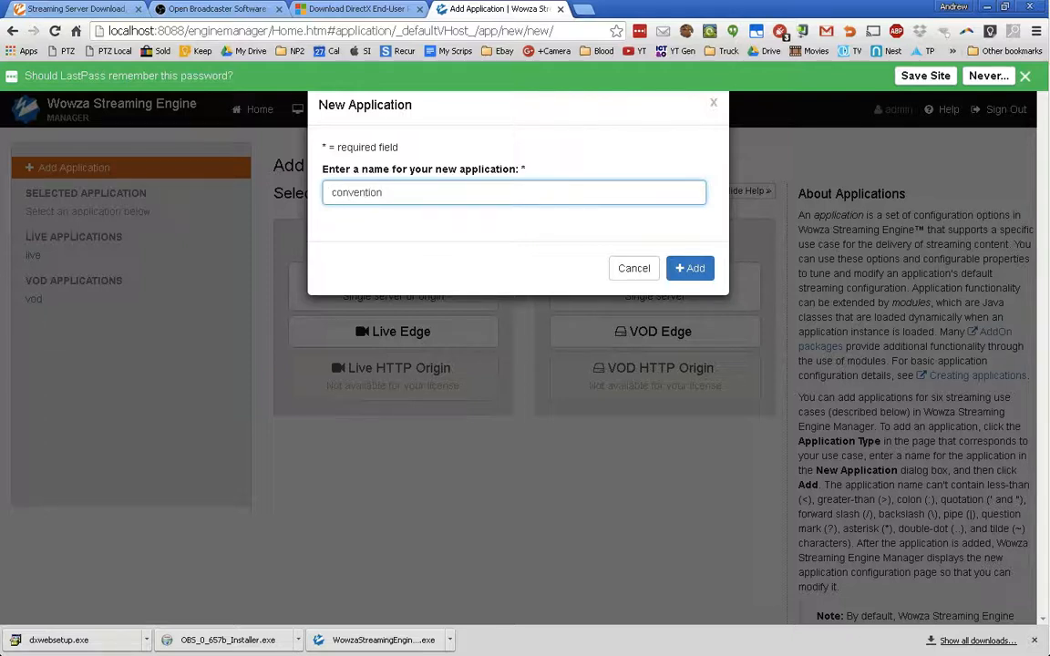
pyautogui.press('Return')
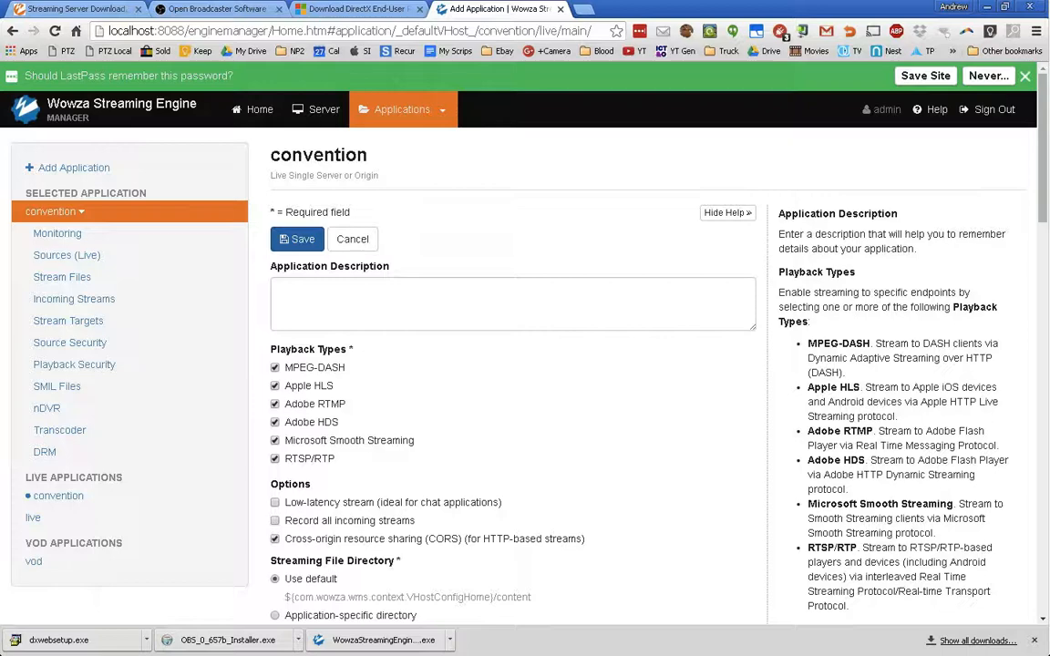
# - Save the convention application's settings and view its Incoming Streams page
pyautogui.click(298, 239)
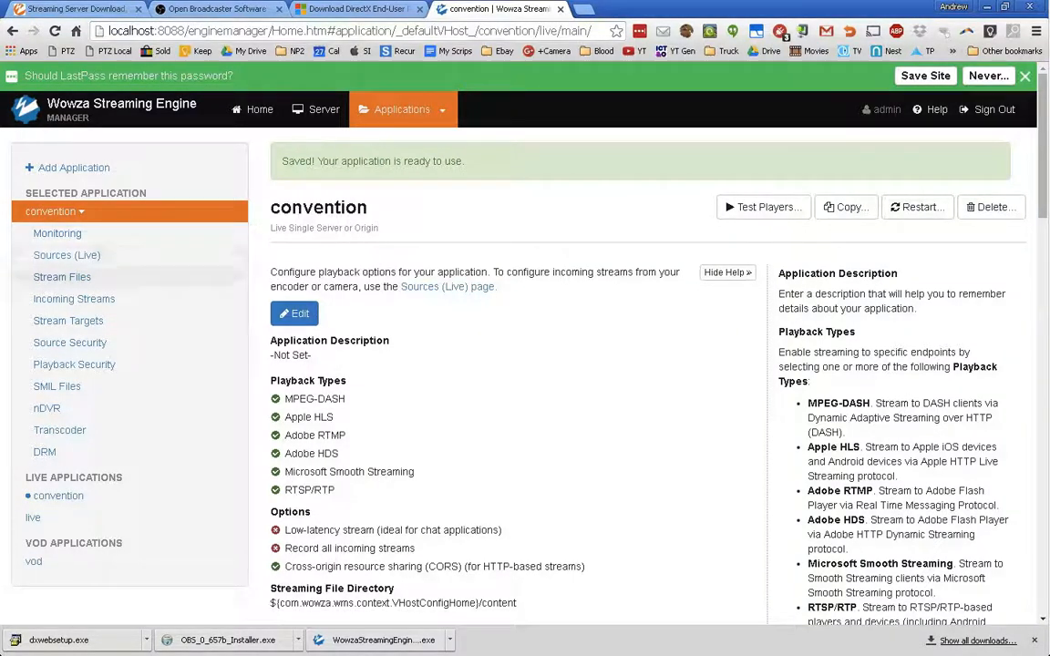
pyautogui.click(74, 299)
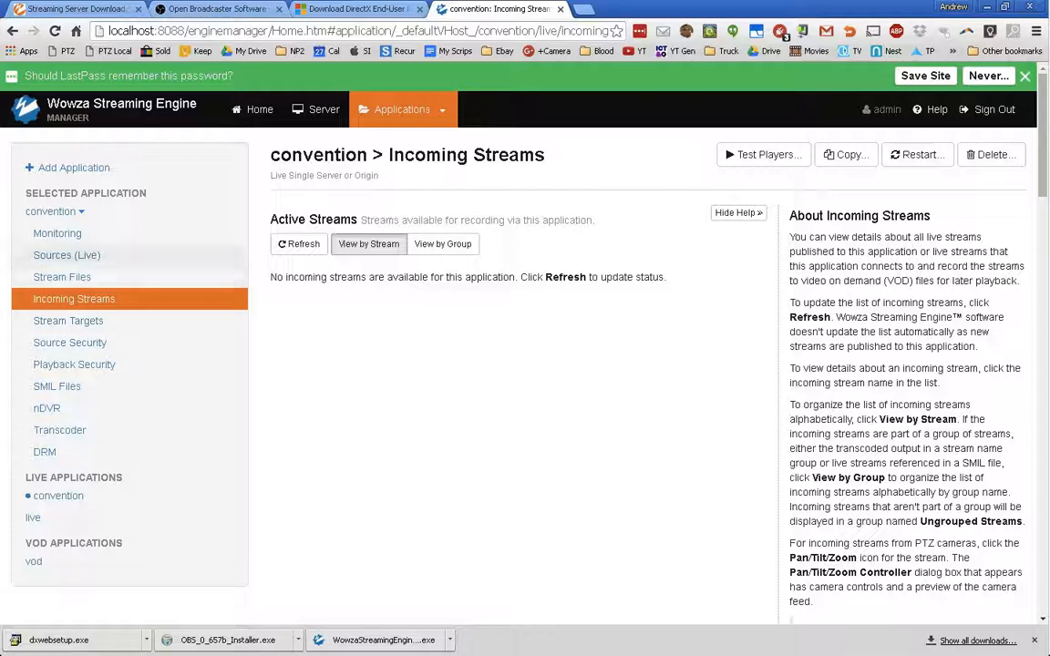
# - Open the convention application's Sources (Live) page
pyautogui.click(67, 255)
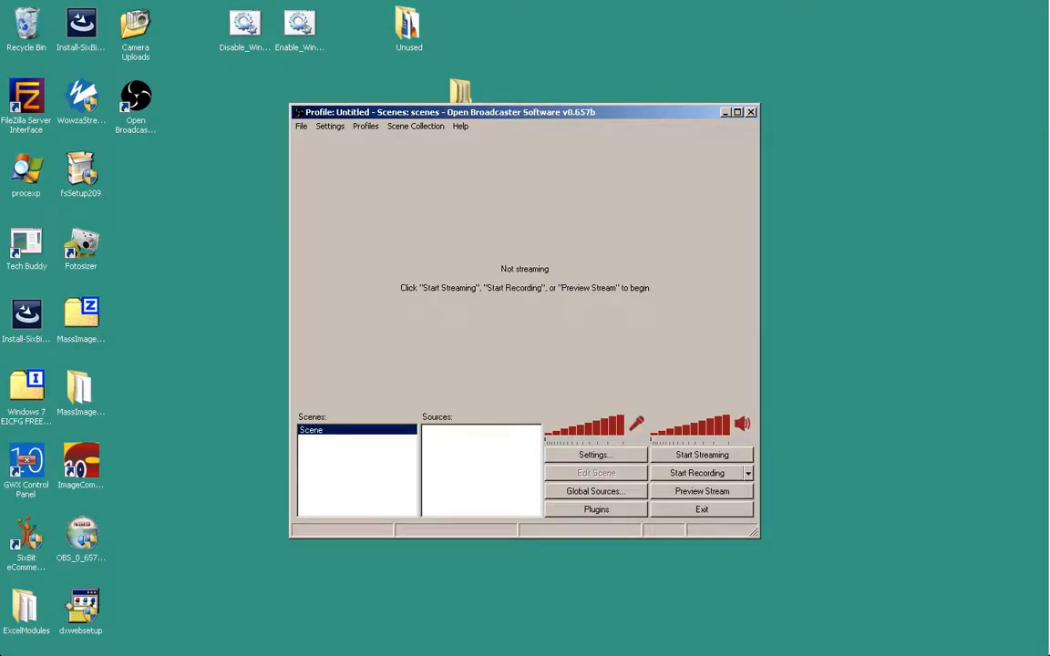
# - Show the Add submenu of source types from the Sources list
pyautogui.rightClick(450, 447)
pyautogui.moveTo(472, 453)
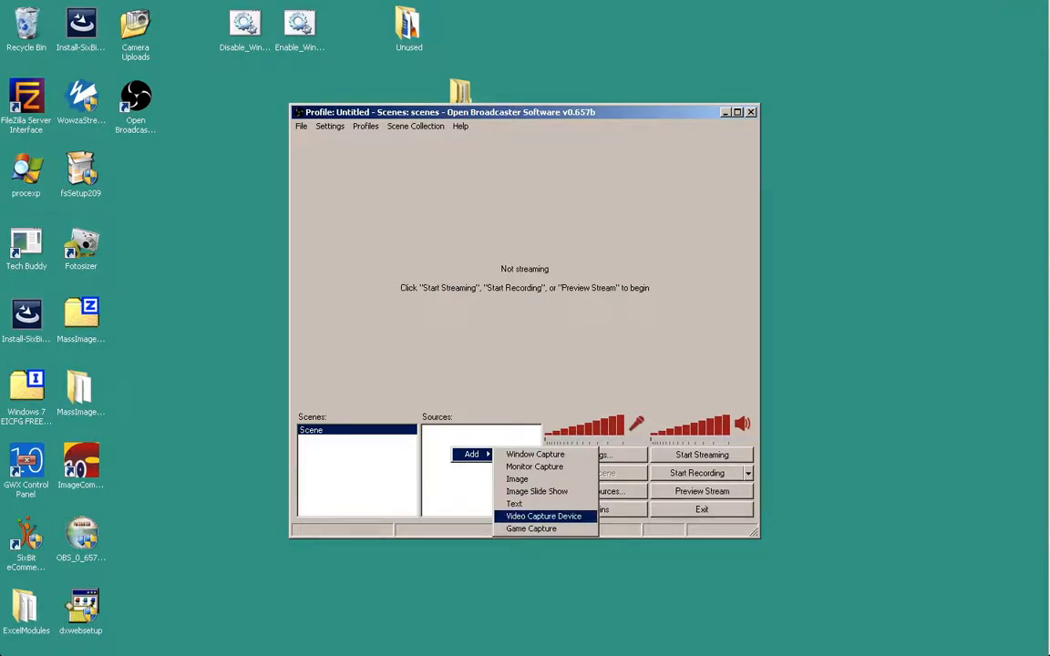
# - Start a Video Capture Device source named Epiphan, check its device list, then cancel
pyautogui.click(543, 517)
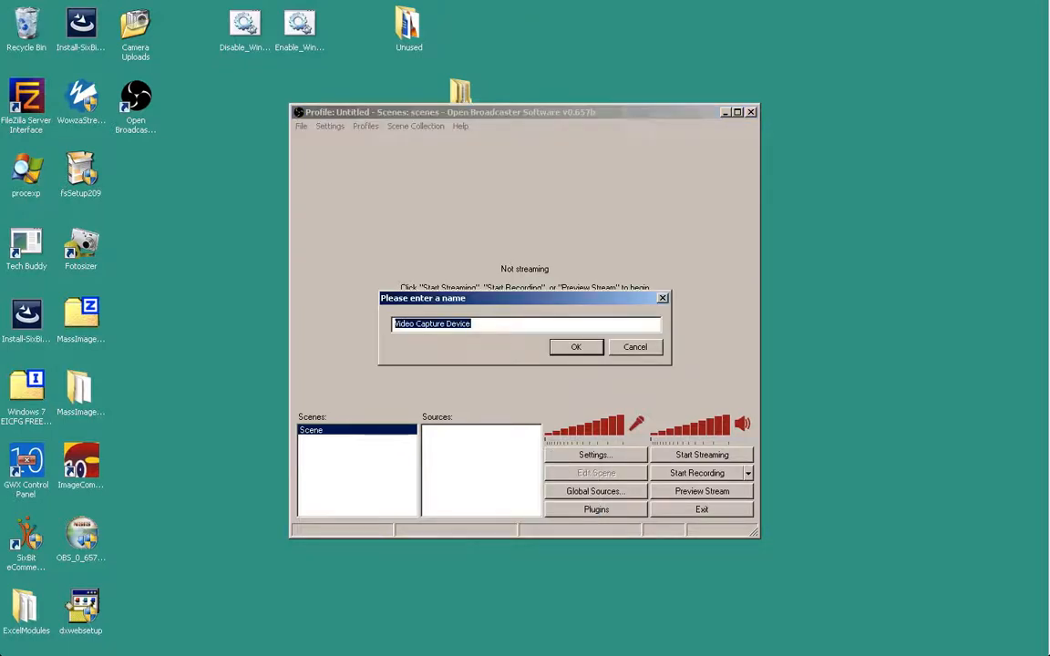
pyautogui.write('Epiphan')
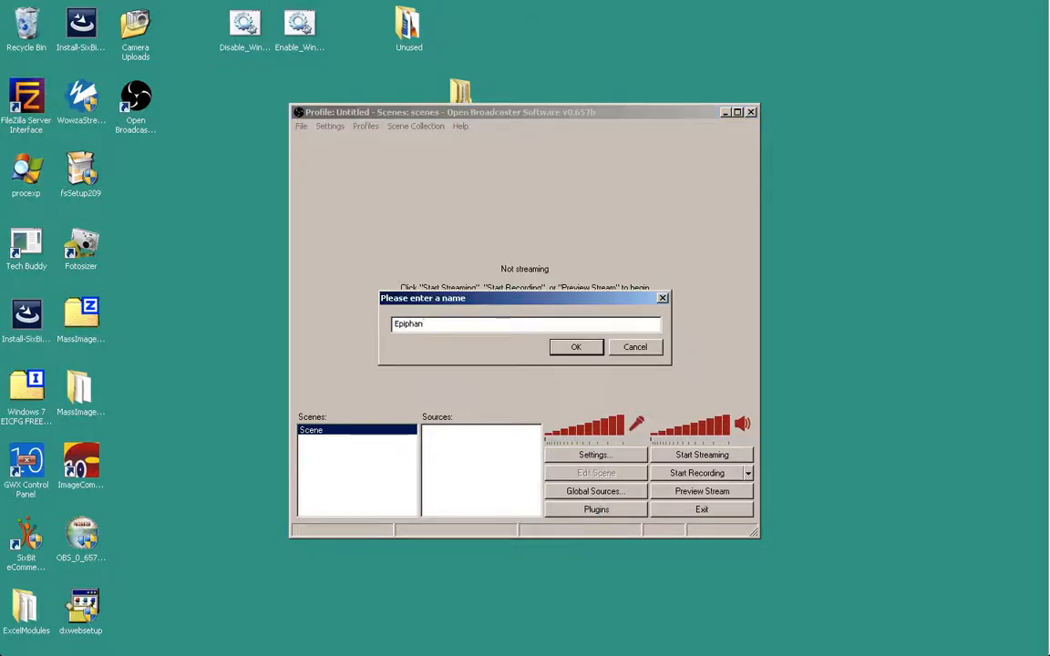
pyautogui.press('Return')
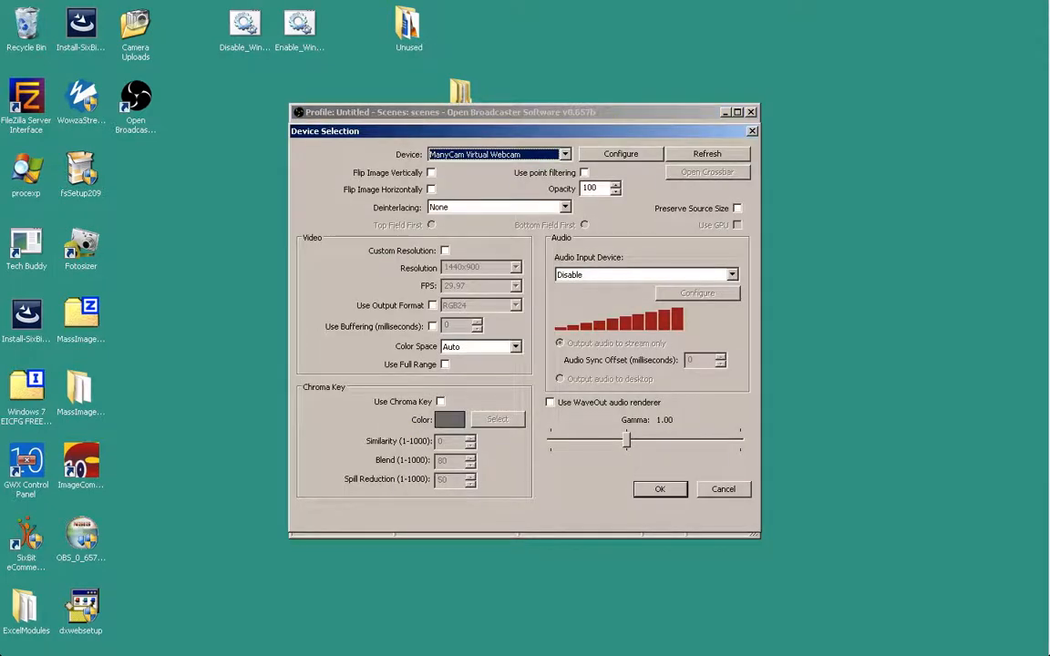
pyautogui.click(565, 154)
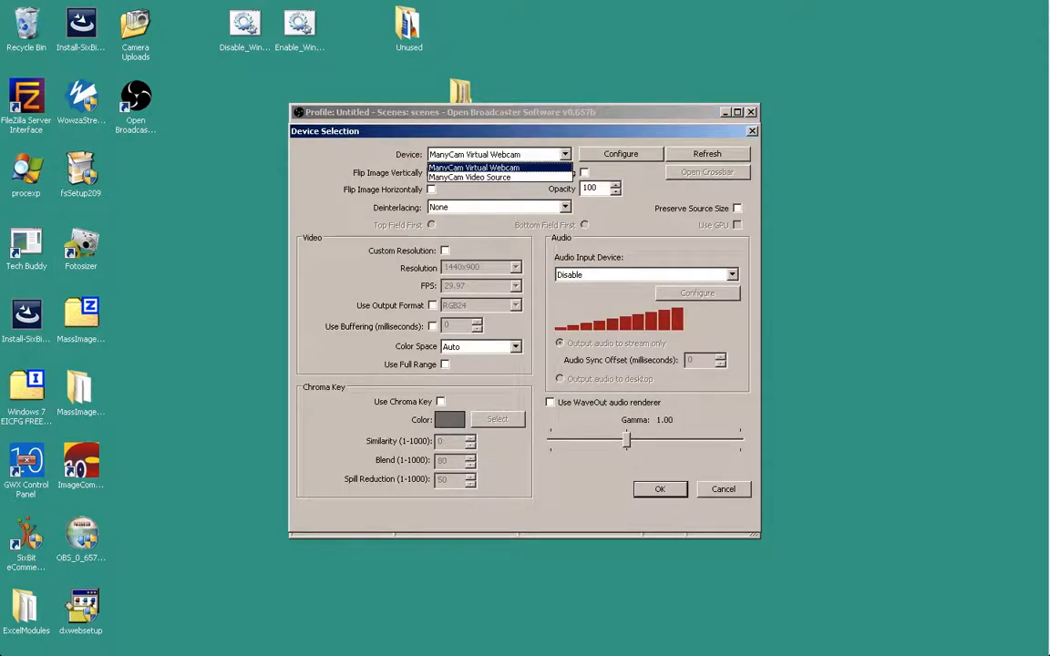
pyautogui.click(565, 155)
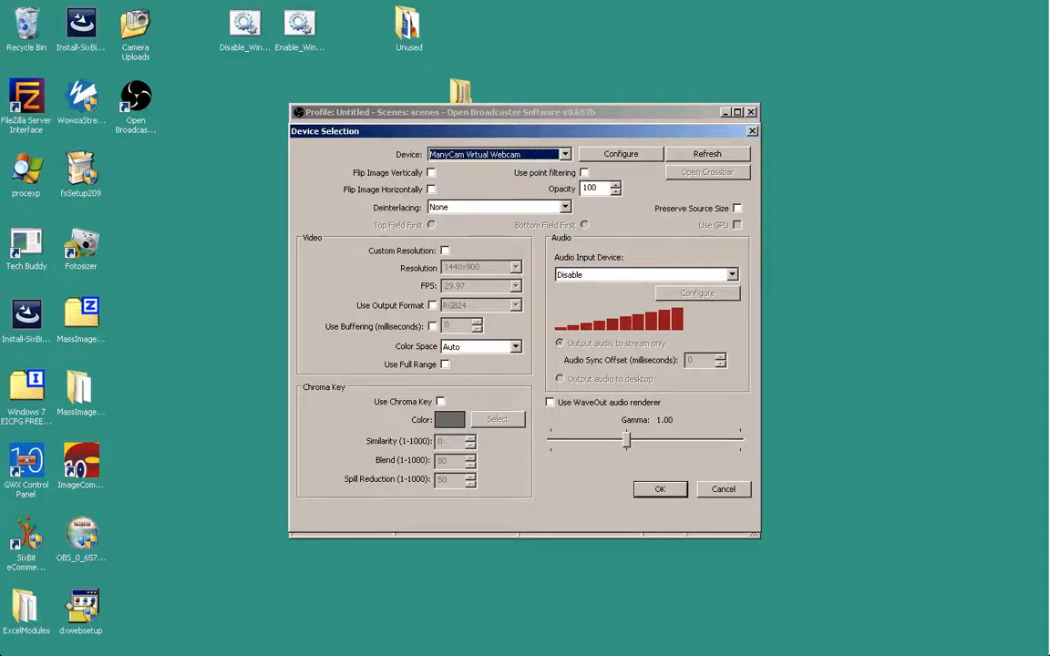
pyautogui.press('Escape')
# - Restart OBS and retry the Epiphan video capture source, finding only ManyCam devices again
pyautogui.hotkey('alt', 'F4')
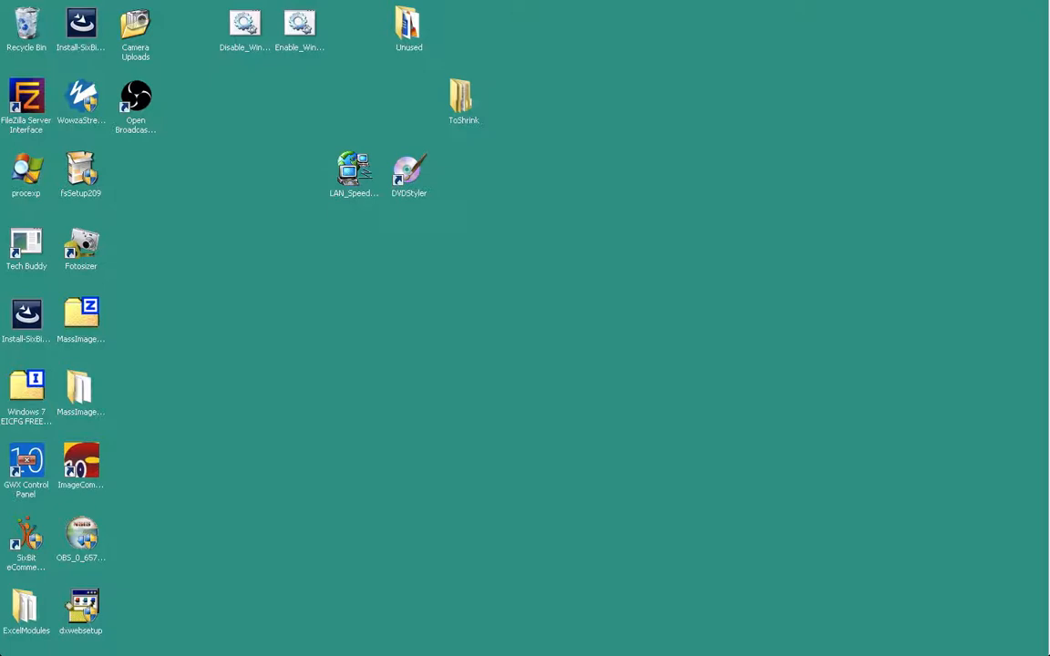
pyautogui.doubleClick(136, 97)
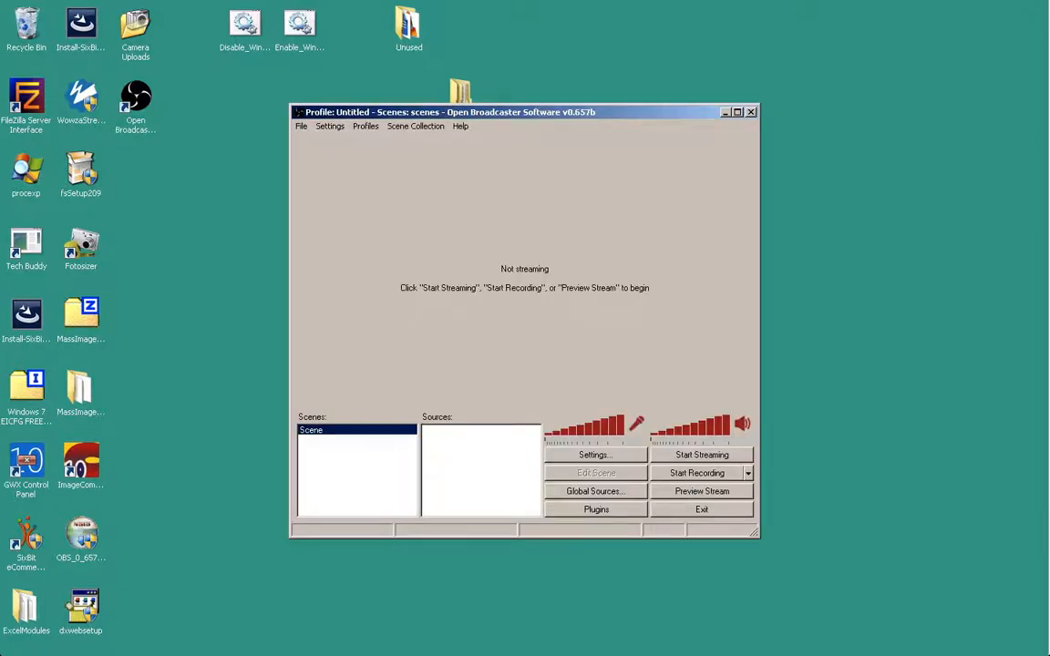
pyautogui.rightClick(460, 441)
pyautogui.moveTo(480, 447)
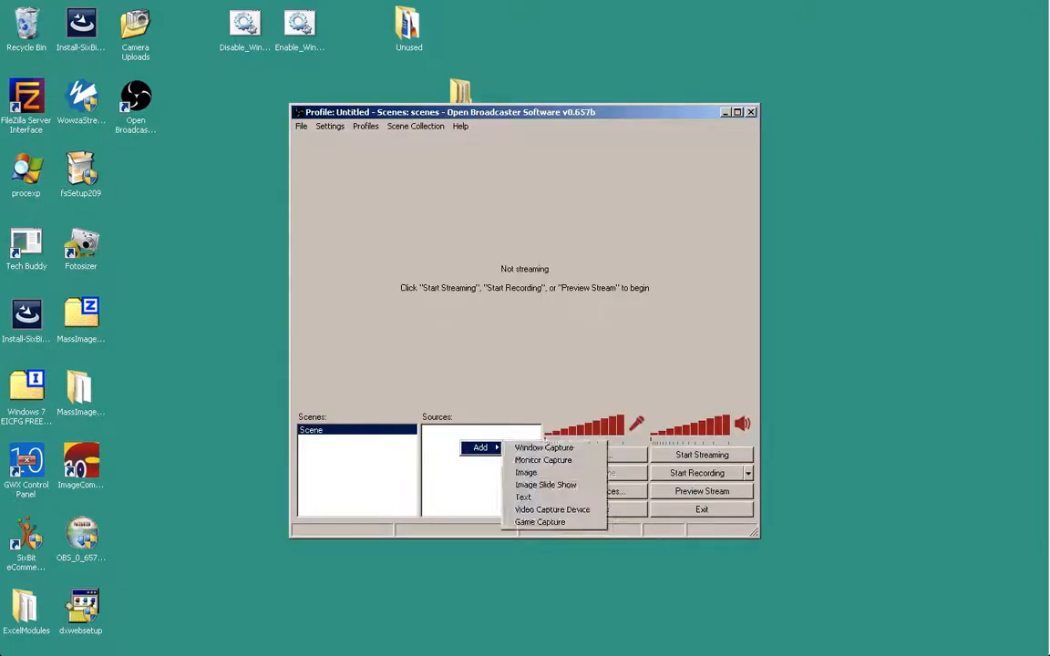
pyautogui.press('Return')
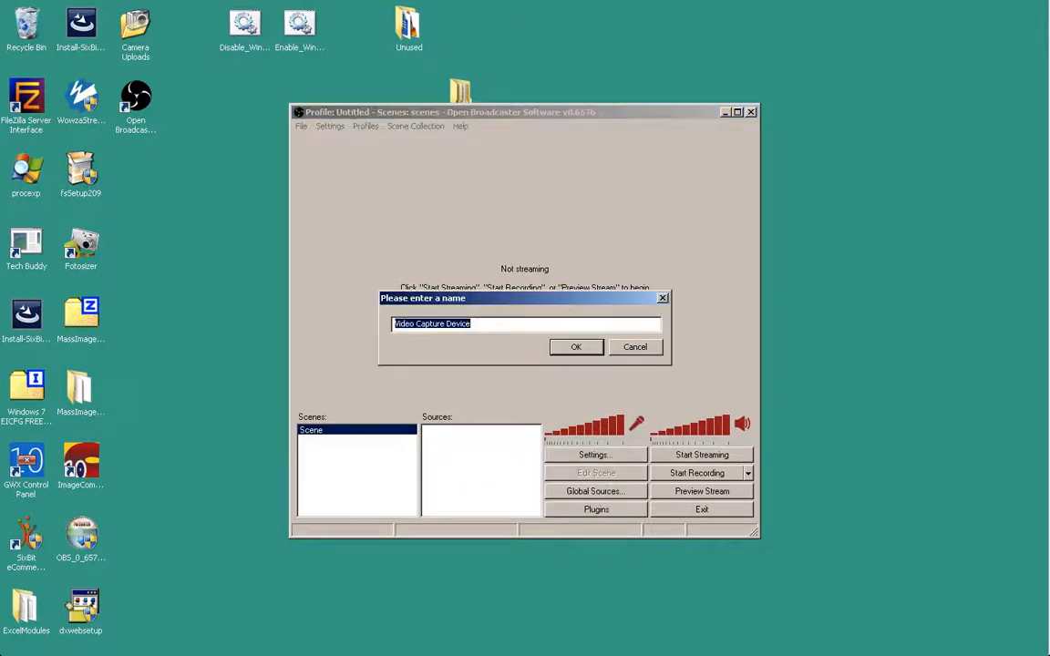
pyautogui.write('Epiphan')
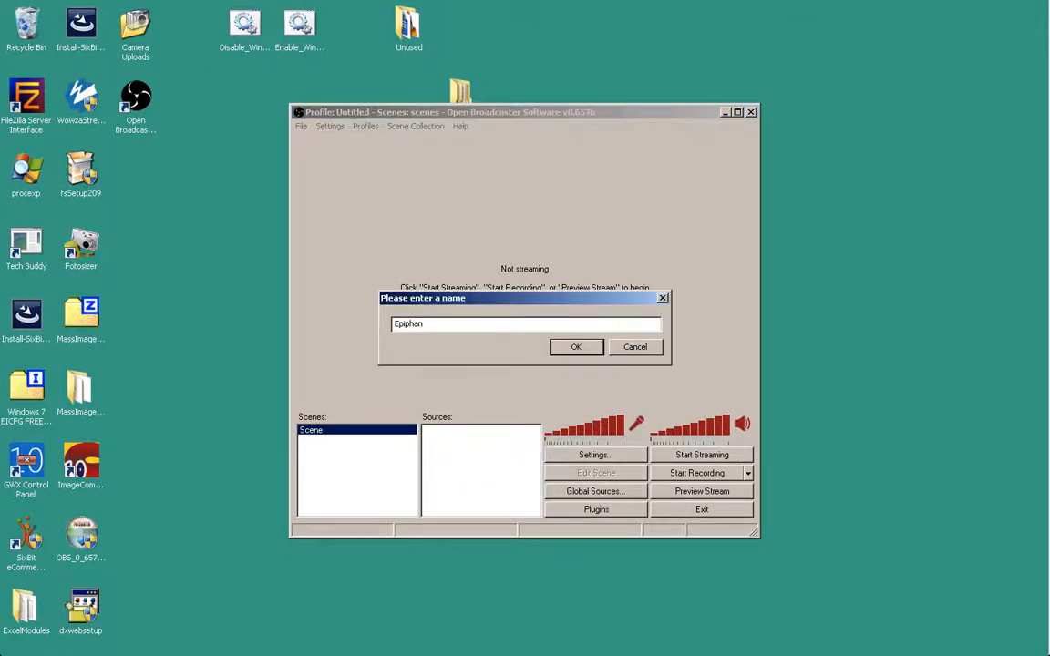
pyautogui.press('Return')
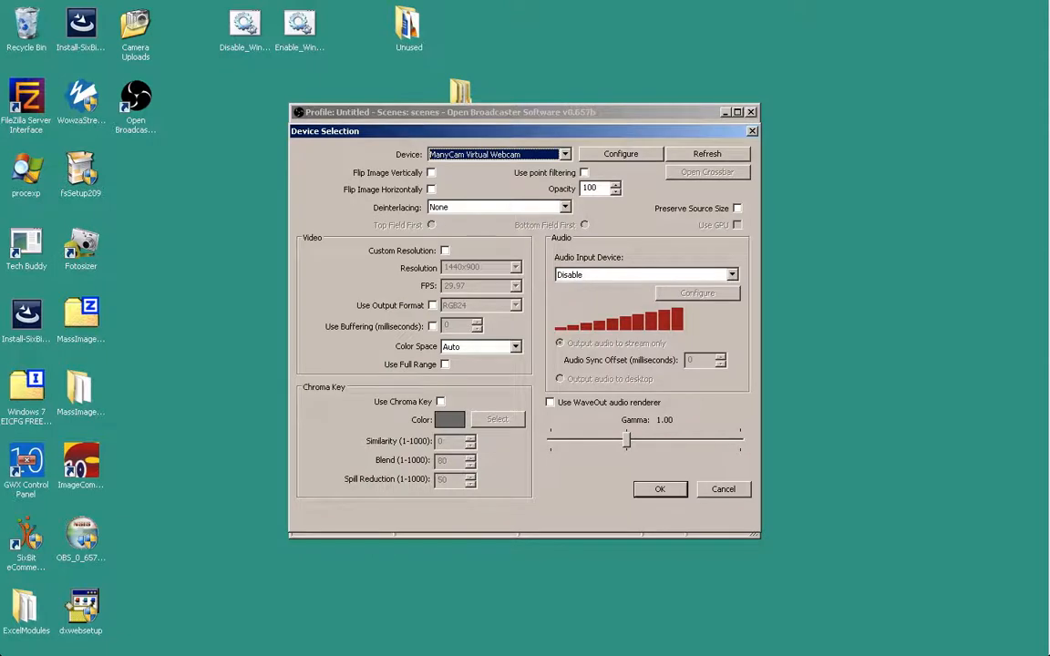
pyautogui.click(565, 154)
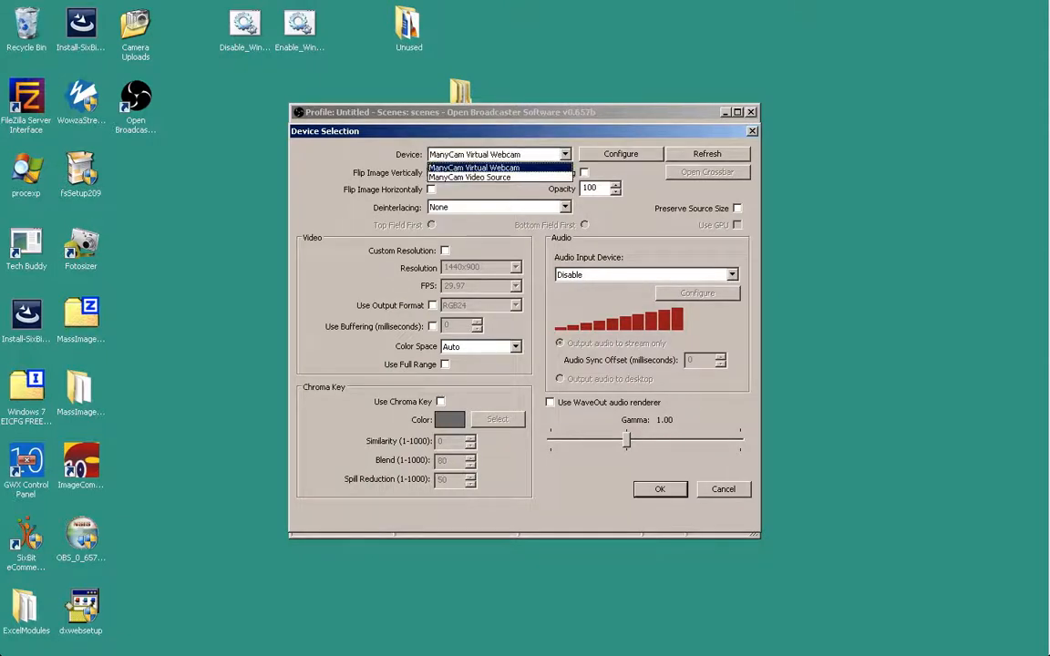
pyautogui.click(499, 168)
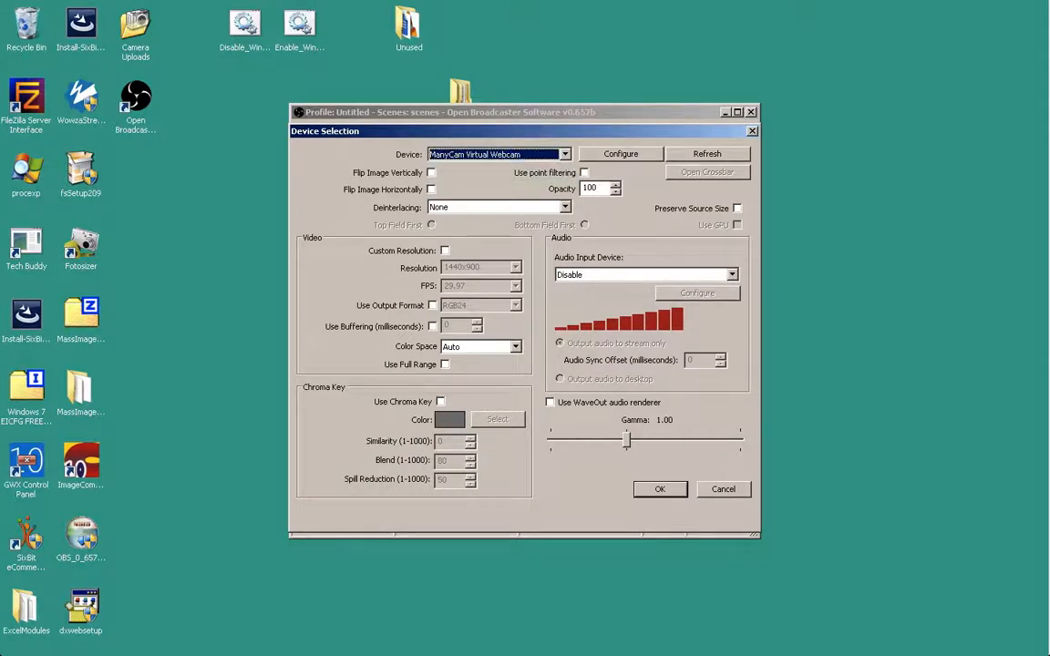
pyautogui.moveTo(1030, 7)
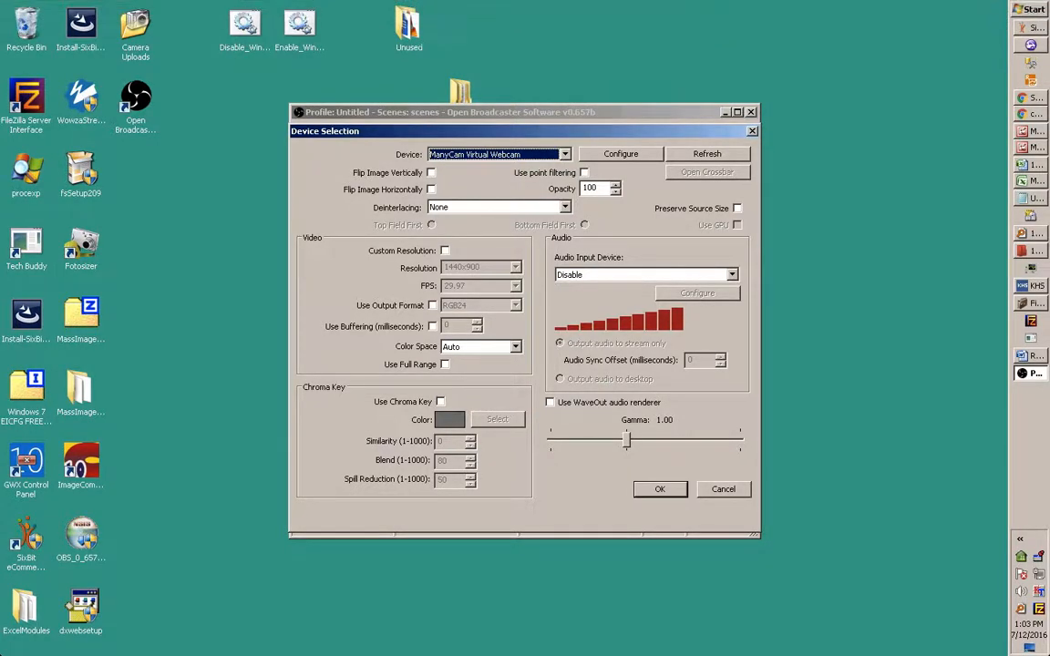
# - Open Device Manager from the Start menu search
pyautogui.click(1030, 9)
pyautogui.write('devi')
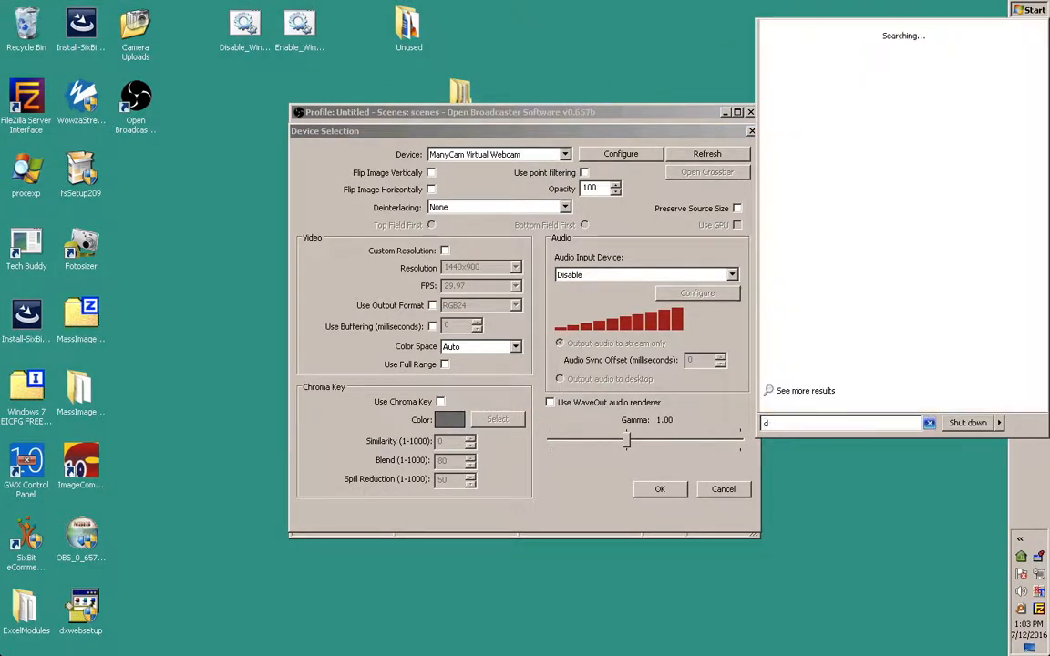
pyautogui.write('ce manager')
pyautogui.press('Return')
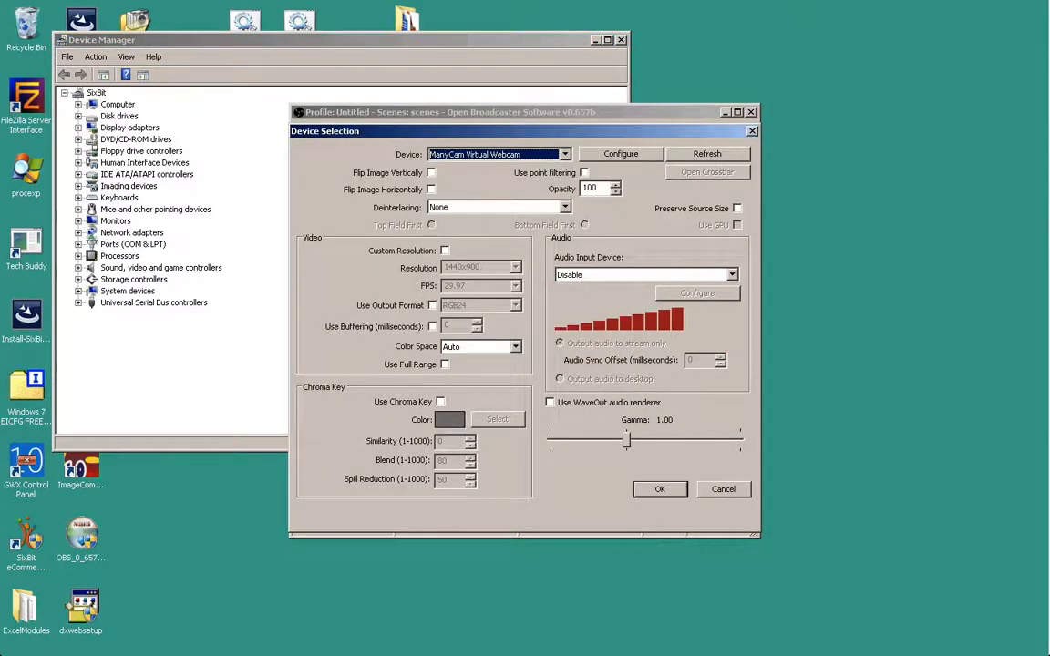
# - Recheck OBS's capture device list, cancel the new source, and open Settings
pyautogui.click(565, 154)
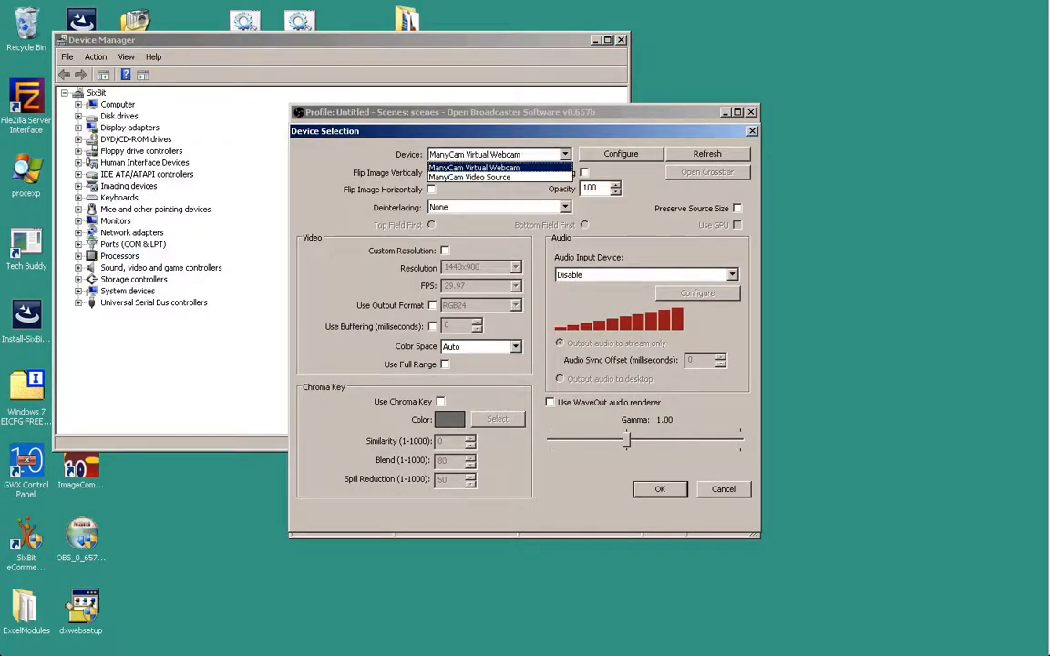
pyautogui.click(565, 154)
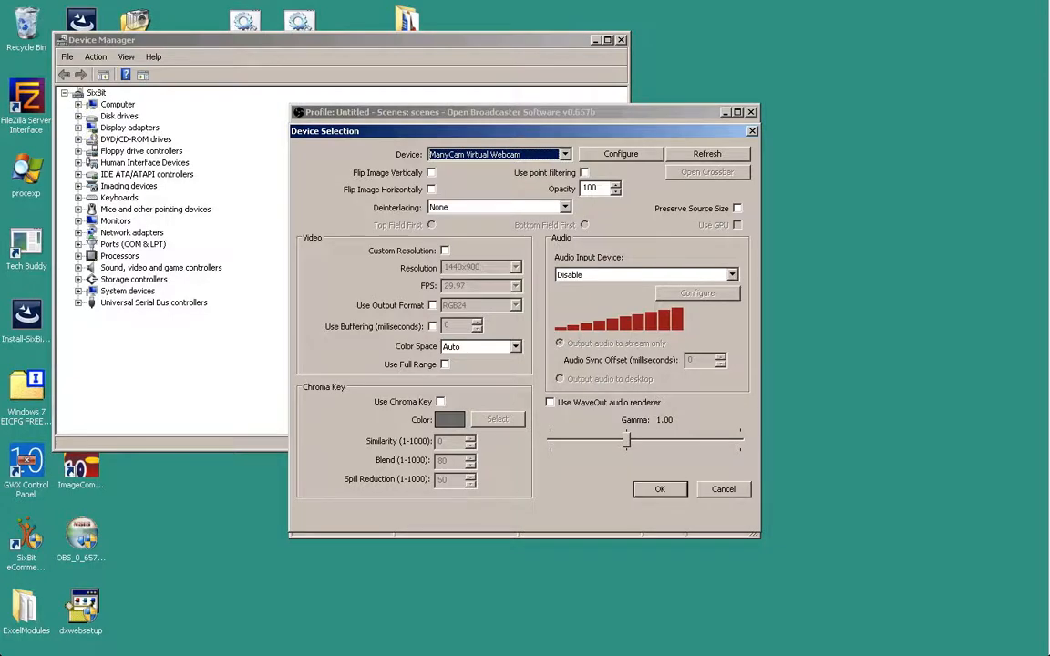
pyautogui.press('Escape')
pyautogui.click(595, 455)
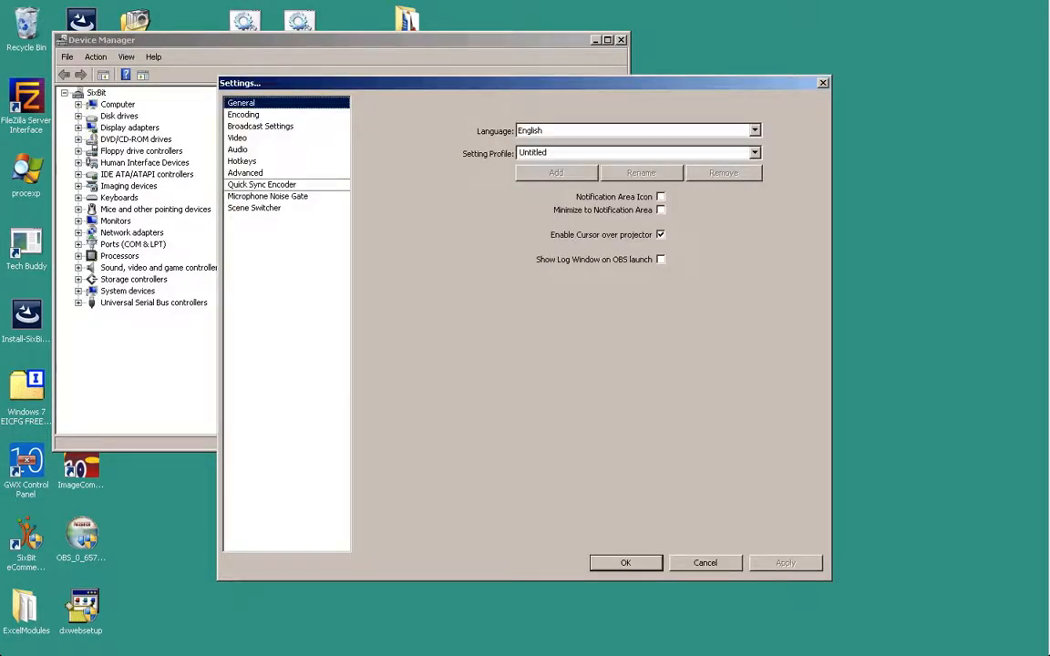
# - Close Settings and add a Video Capture Device source named Epiphan
pyautogui.press('Escape')
pyautogui.rightClick(485, 446)
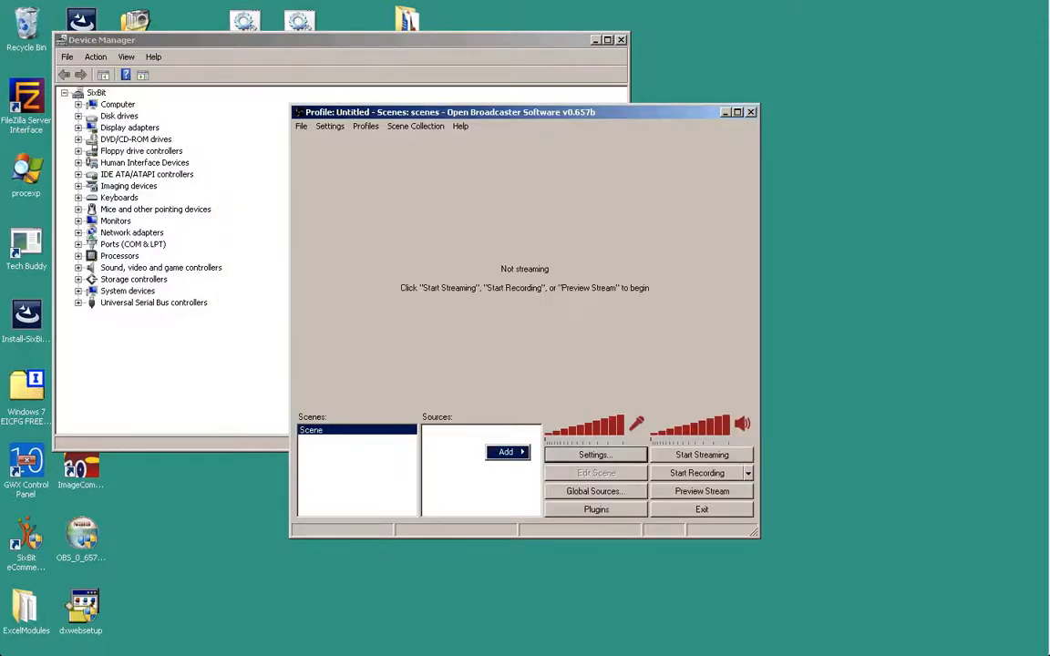
pyautogui.moveTo(507, 452)
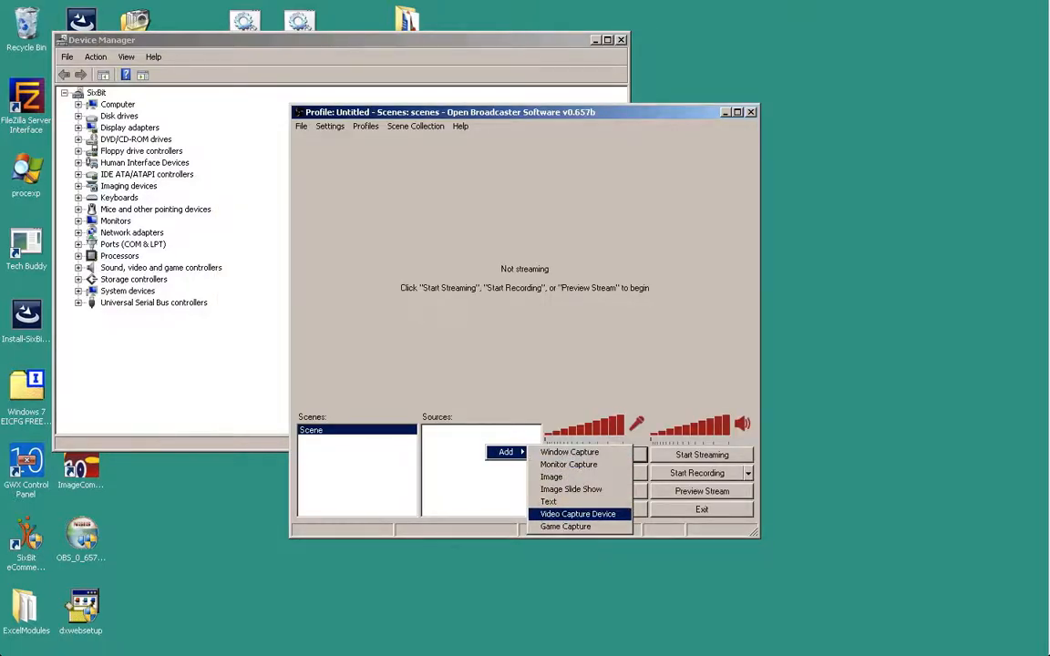
pyautogui.click(577, 514)
pyautogui.write('E')
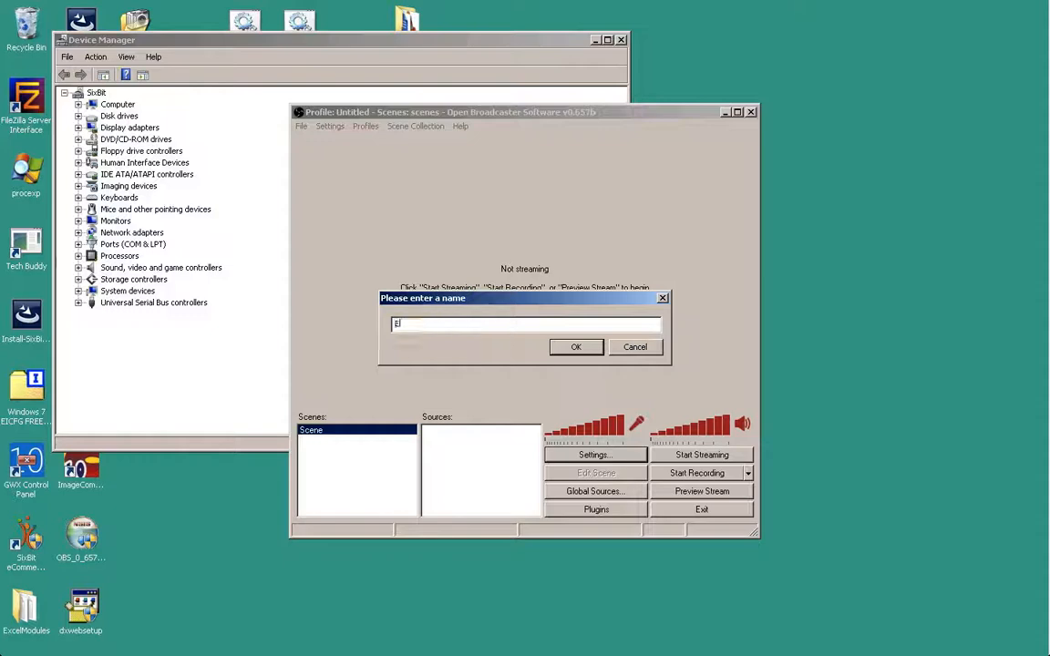
pyautogui.write('piphan')
pyautogui.press('Return')
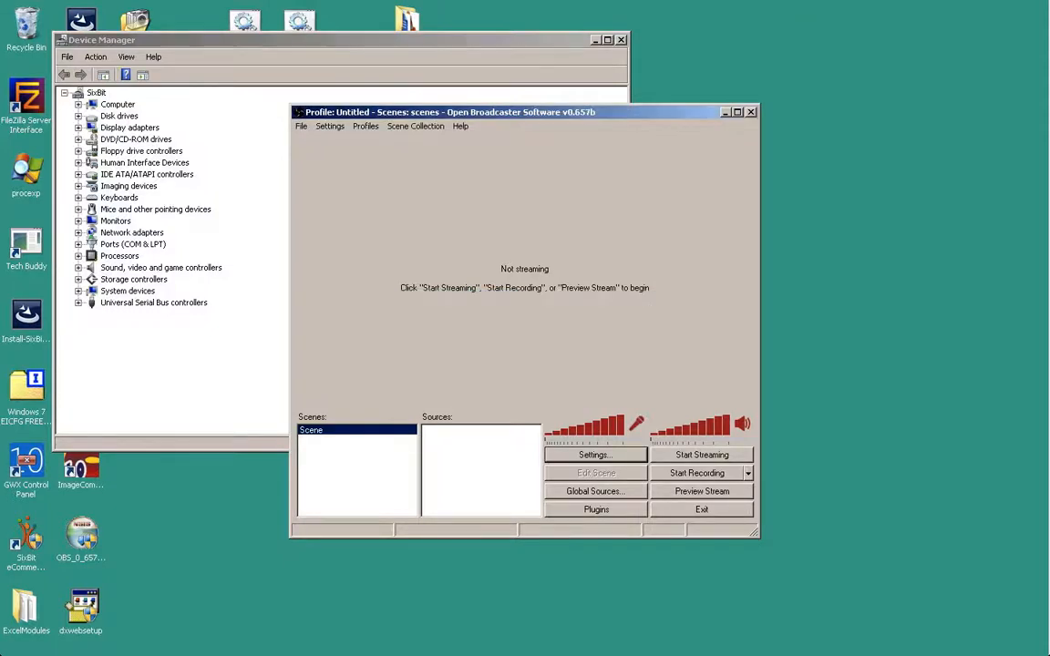
# - Set the Epiphan source's device to Logitech HD Webcam C615 and confirm it
pyautogui.click(565, 154)
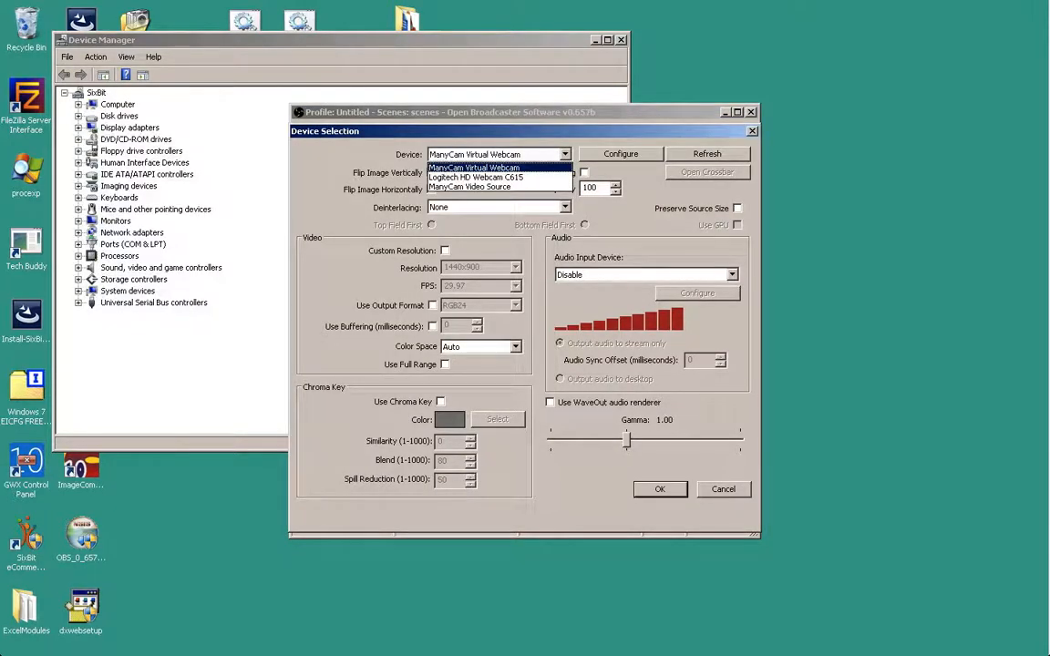
pyautogui.click(475, 178)
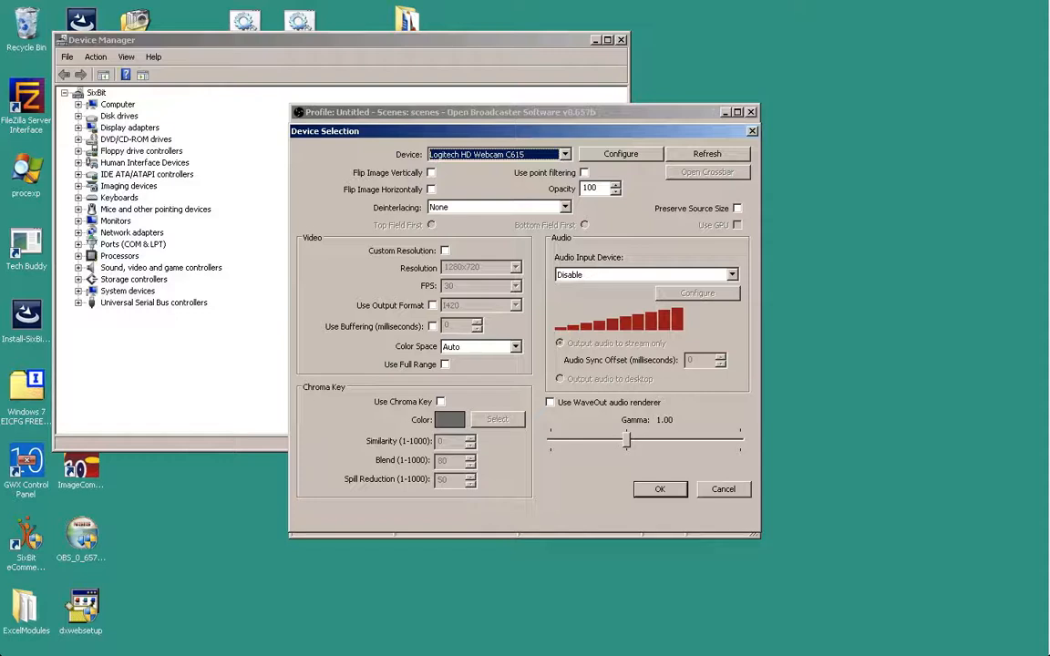
pyautogui.click(621, 153)
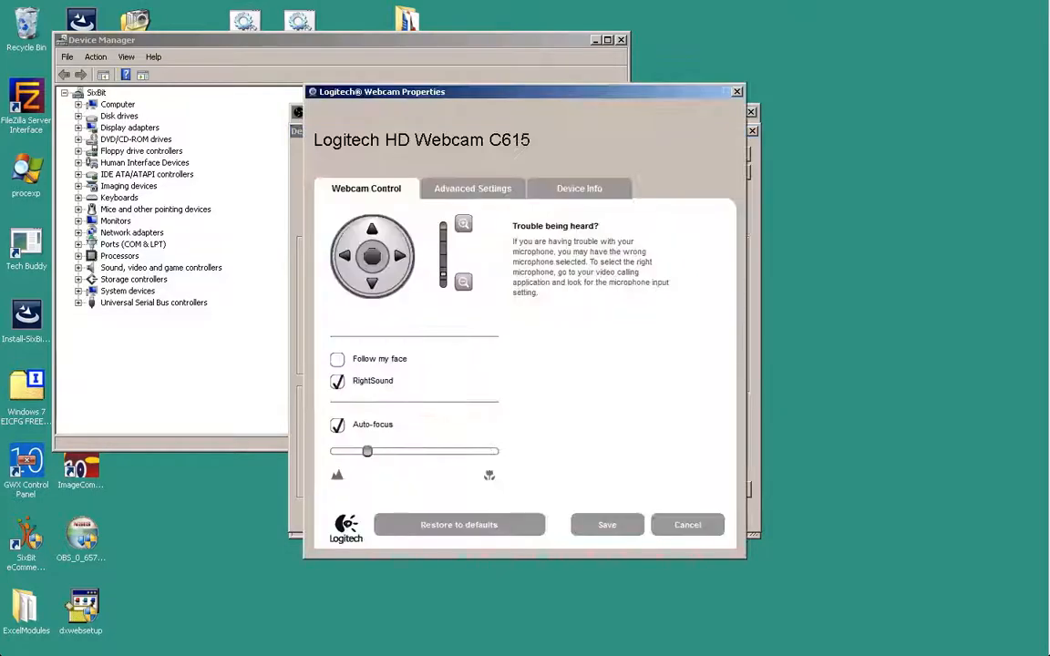
pyautogui.press('Escape')
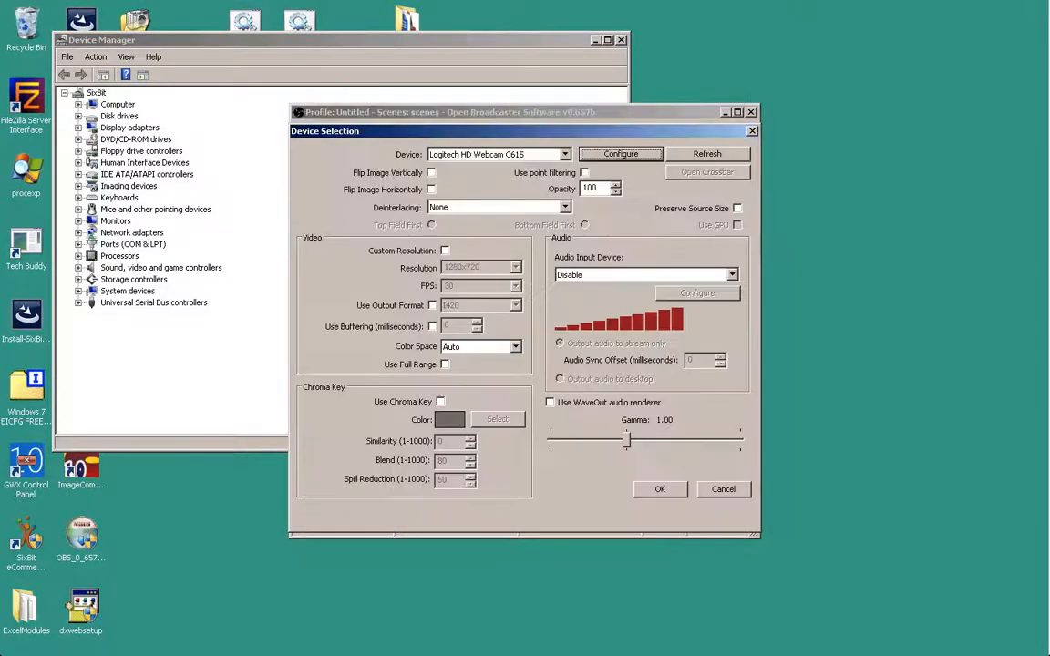
pyautogui.press('Escape')
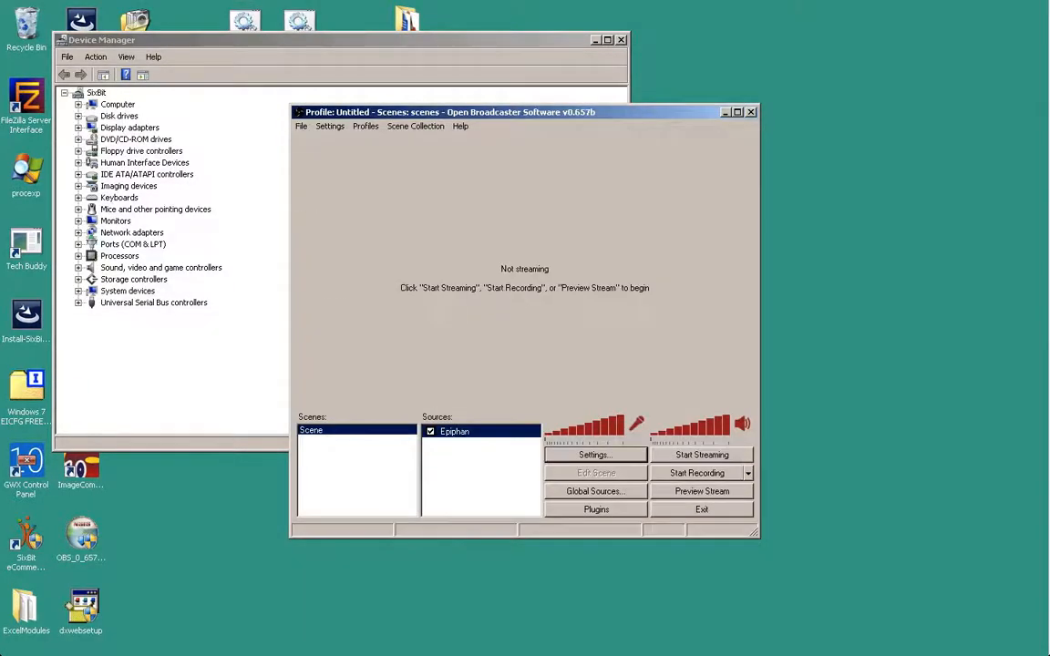
pyautogui.click(596, 455)
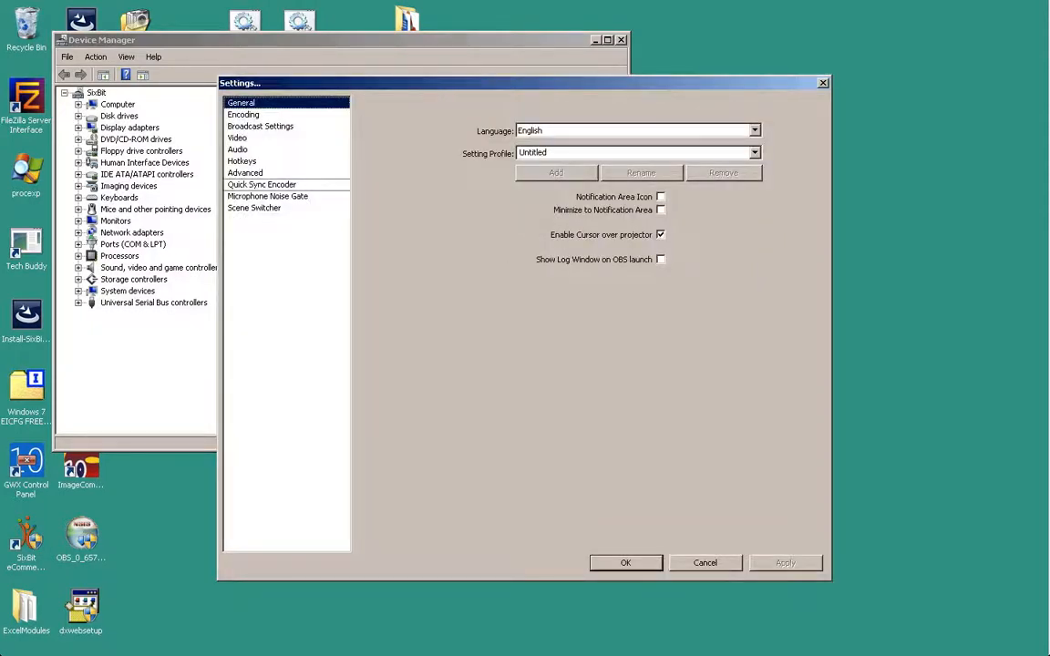
# - In Encoding, set Max Bitrate to 900 and audio bitrate to 96, and apply
pyautogui.click(244, 115)
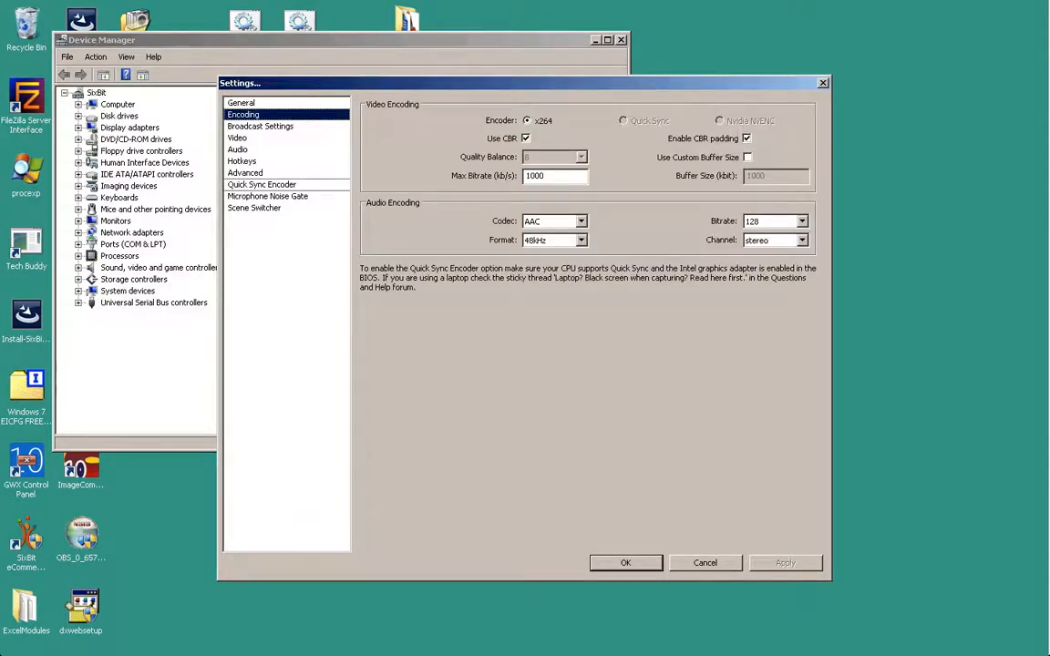
pyautogui.doubleClick(535, 175)
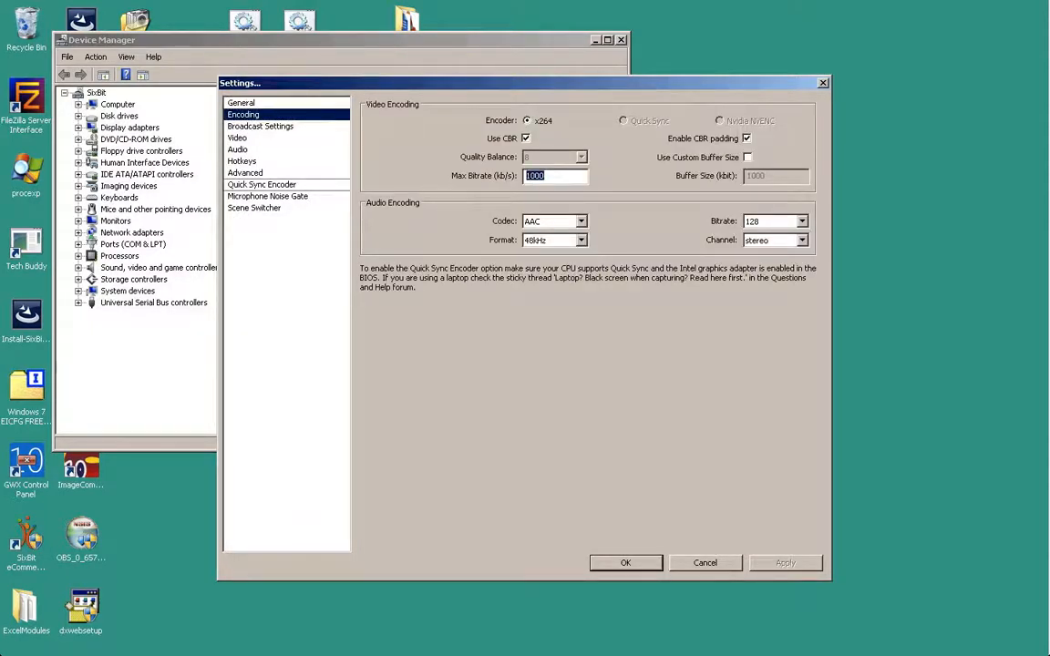
pyautogui.write('900')
pyautogui.click(801, 222)
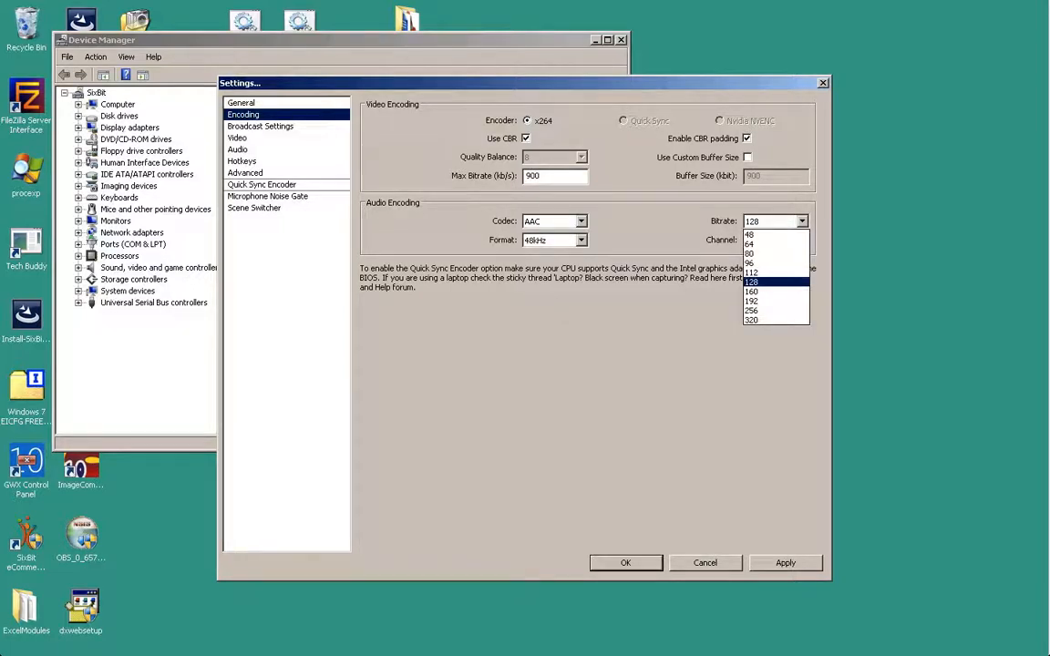
pyautogui.press('Up')
pyautogui.press('Up')
pyautogui.press('Return')
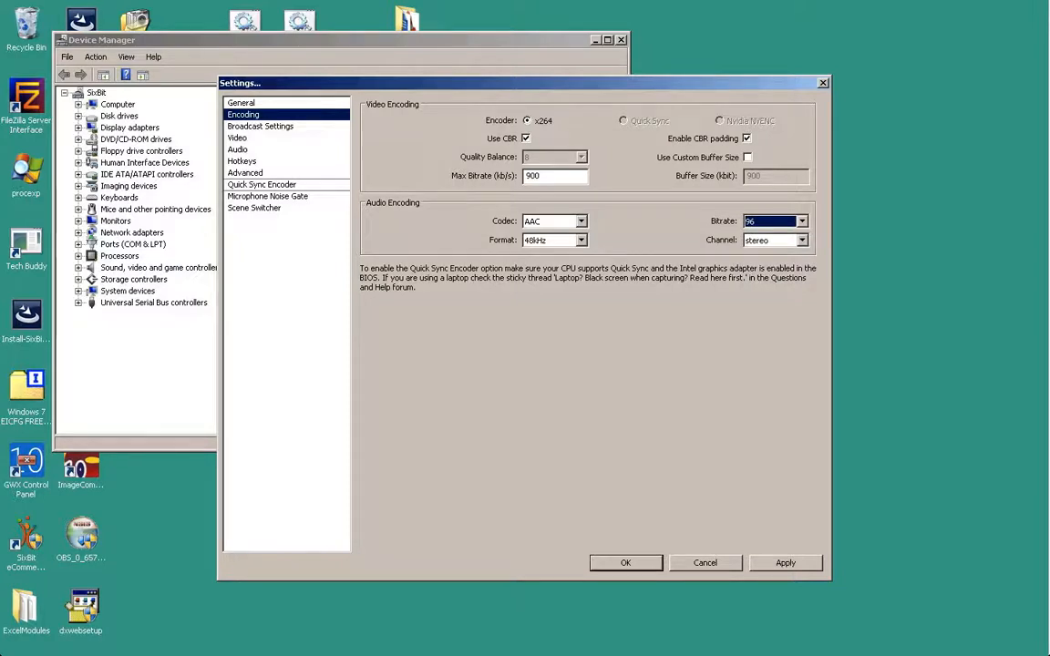
pyautogui.click(786, 564)
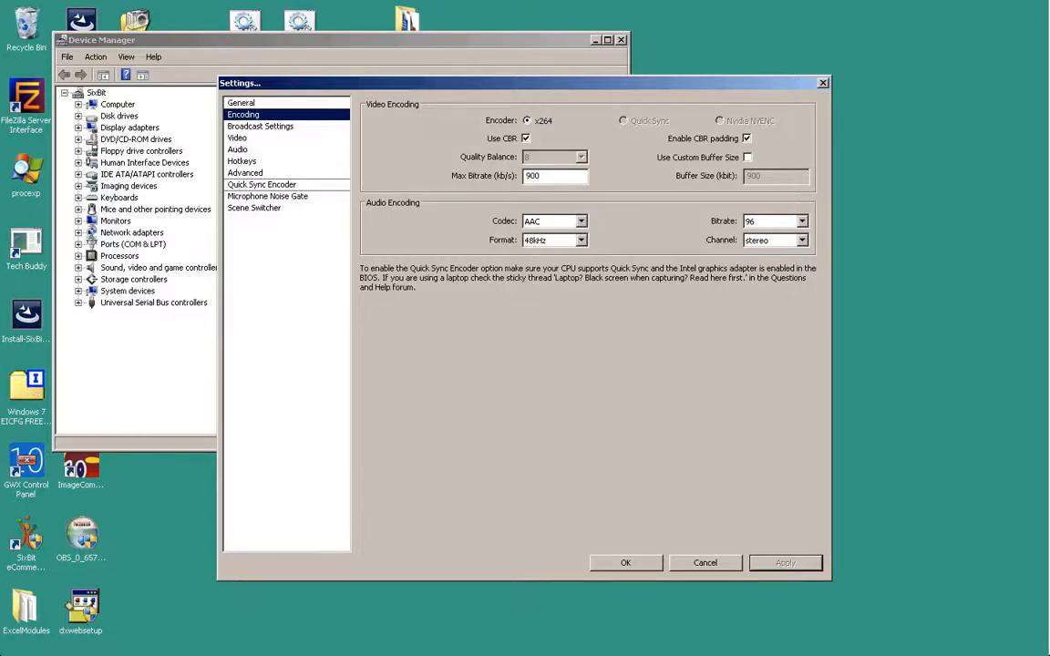
pyautogui.click(261, 126)
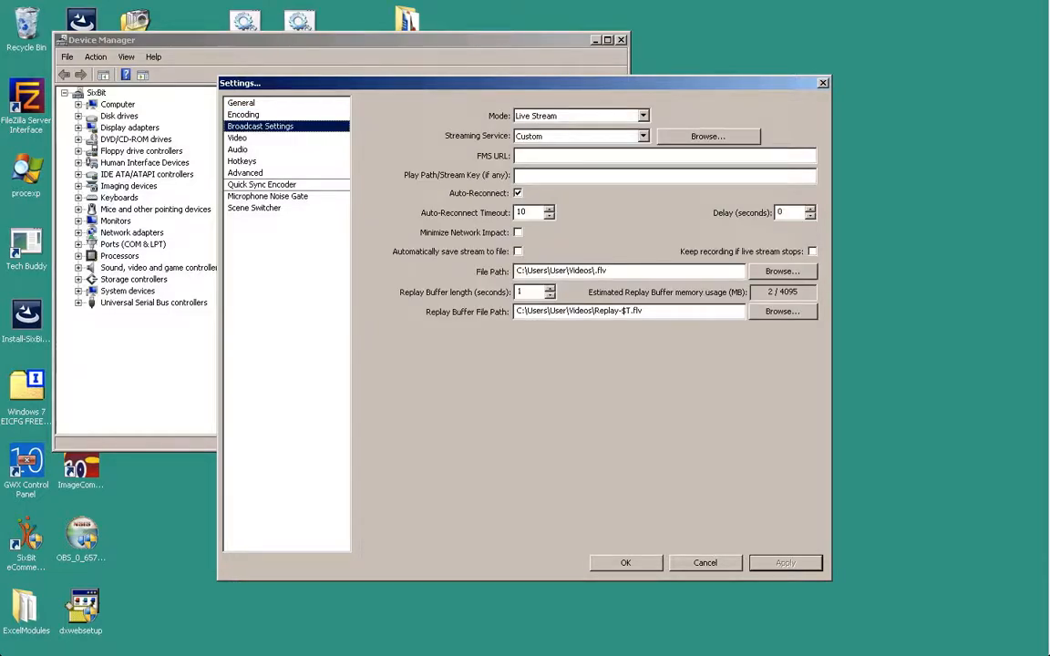
# - Check the Wowza convention sources page for connection details beside the OBS Broadcast Settings
pyautogui.click(583, 156)
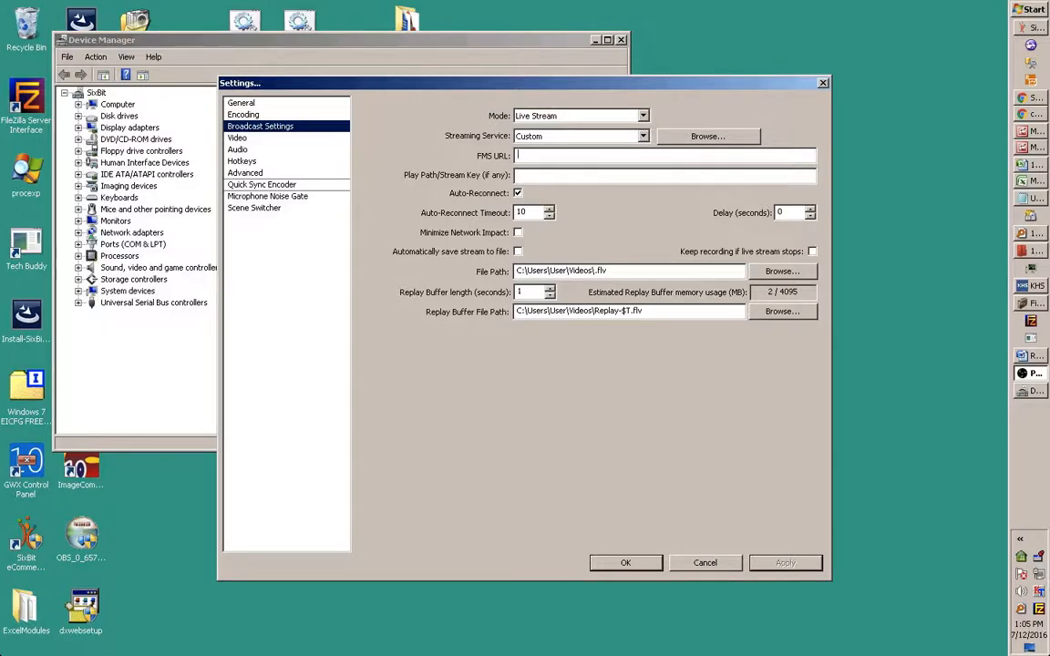
pyautogui.moveTo(1031, 115)
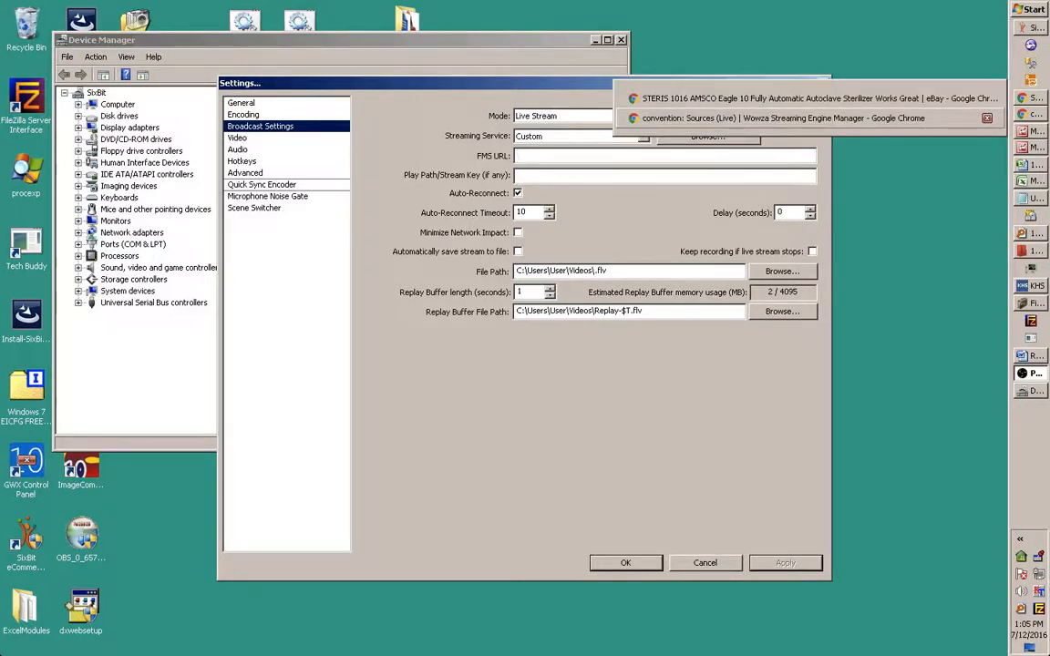
pyautogui.click(782, 118)
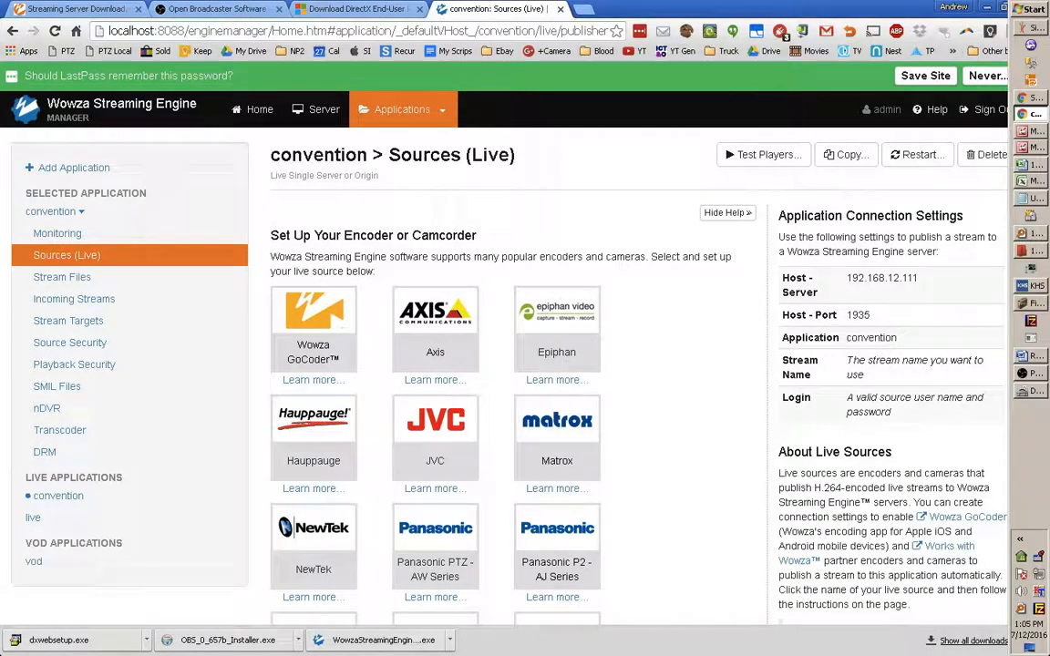
pyautogui.click(1035, 373)
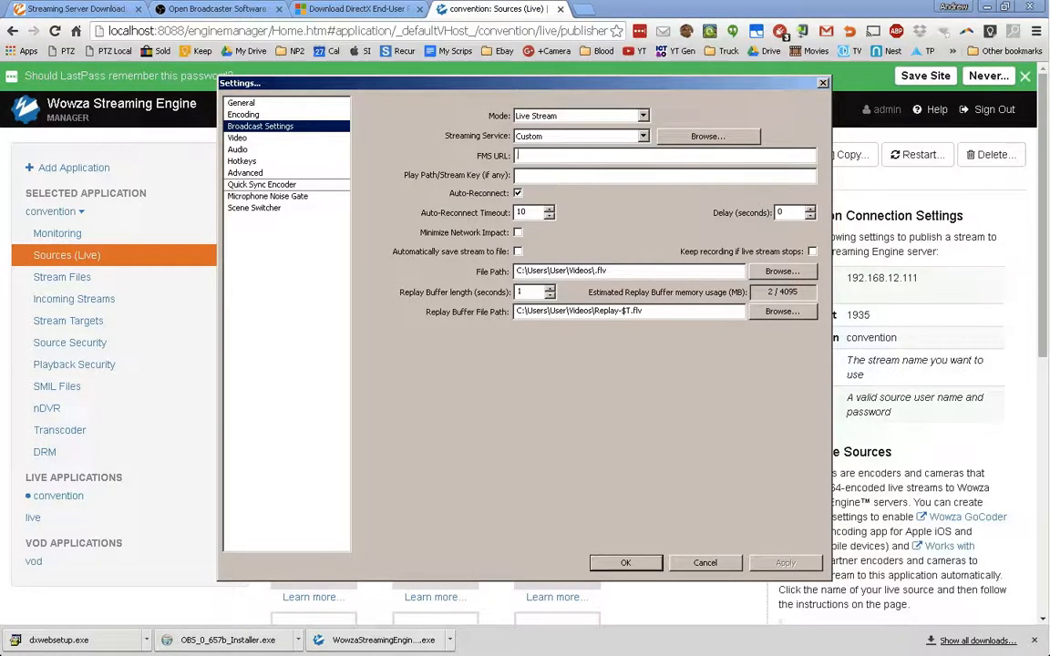
pyautogui.moveTo(525, 83); pyautogui.dragTo(439, 82)
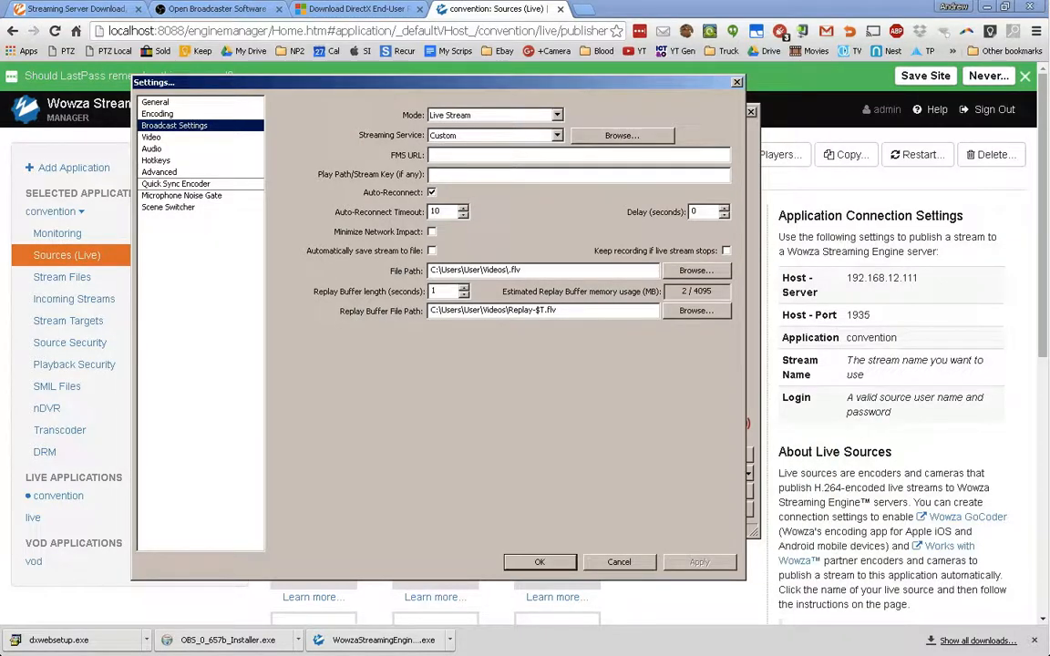
# - Enter server URL rtmp://192.168.12.111/:1935/convention and a stream key, then apply
pyautogui.write('rtmp://192.168.12.111')
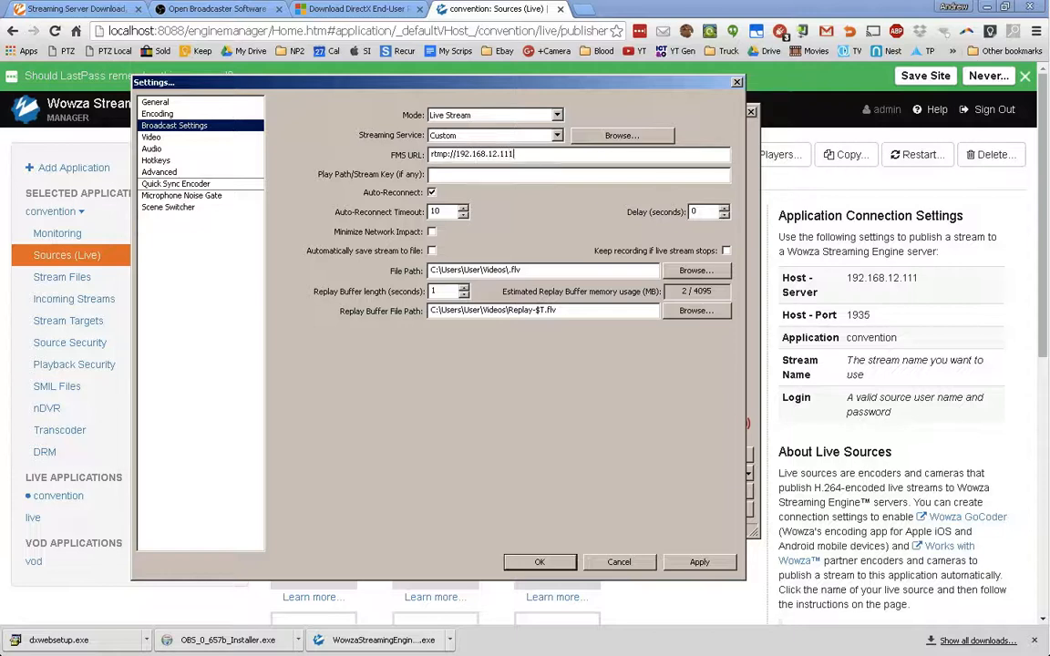
pyautogui.write('/')
pyautogui.write(':')
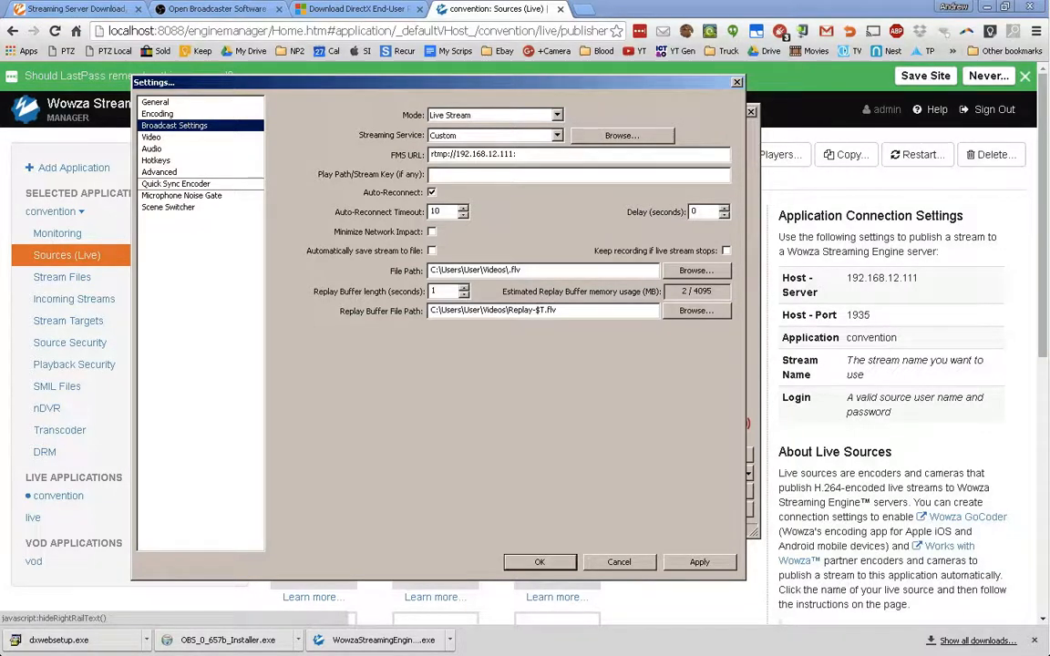
pyautogui.write('1935/convention')
pyautogui.press('Tab')
pyautogui.write('••')
pyautogui.click(699, 563)
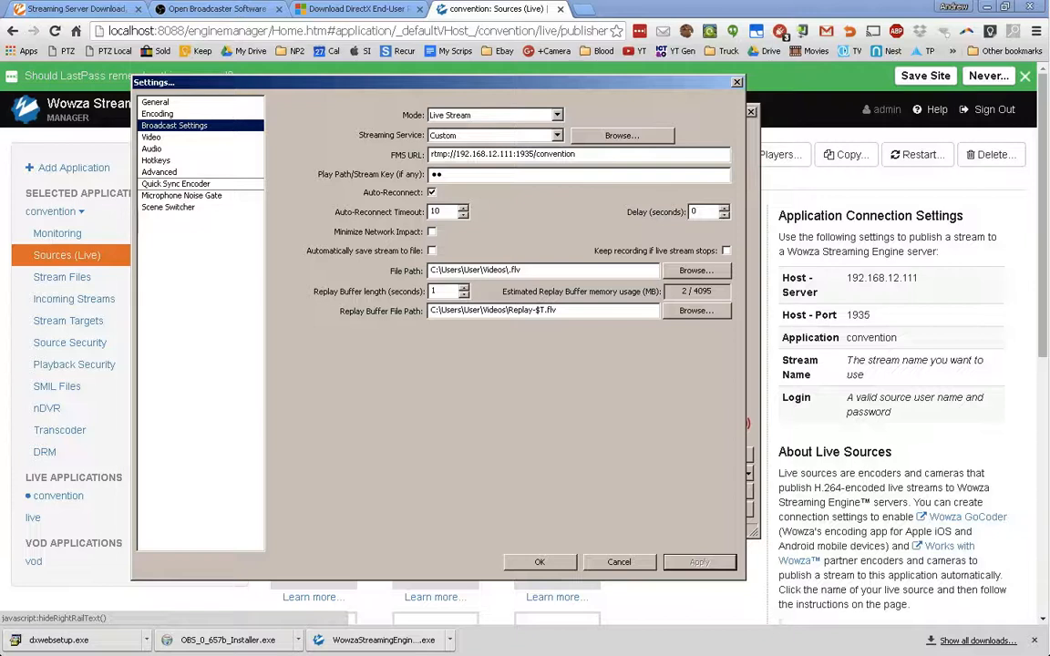
pyautogui.click(152, 137)
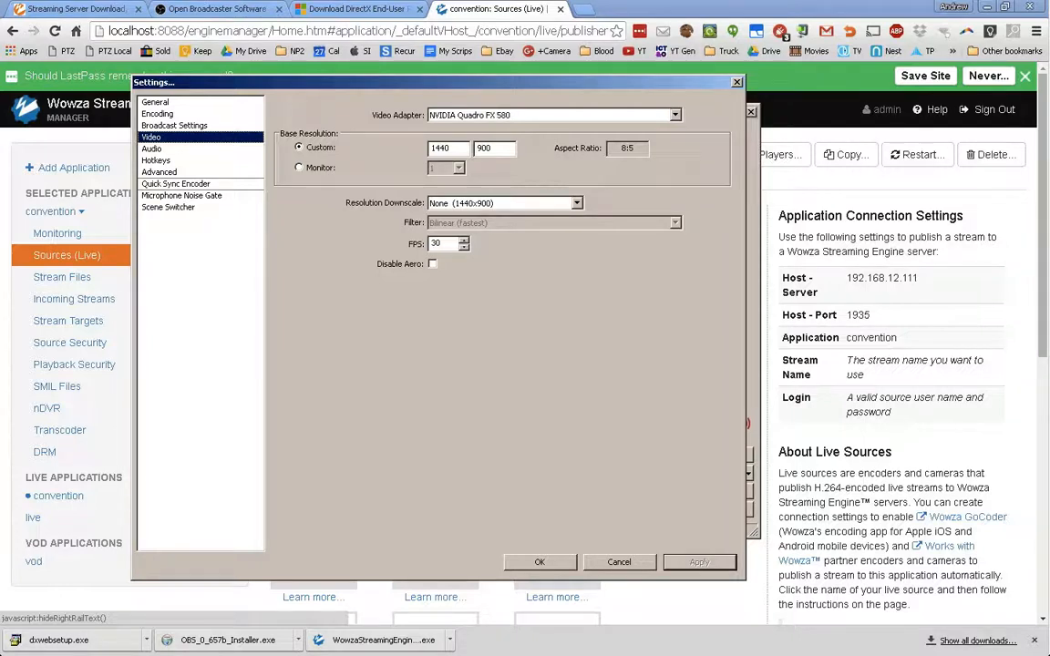
# - Keep desktop audio at Default, set the microphone to HD Webcam C615, and apply
pyautogui.click(152, 149)
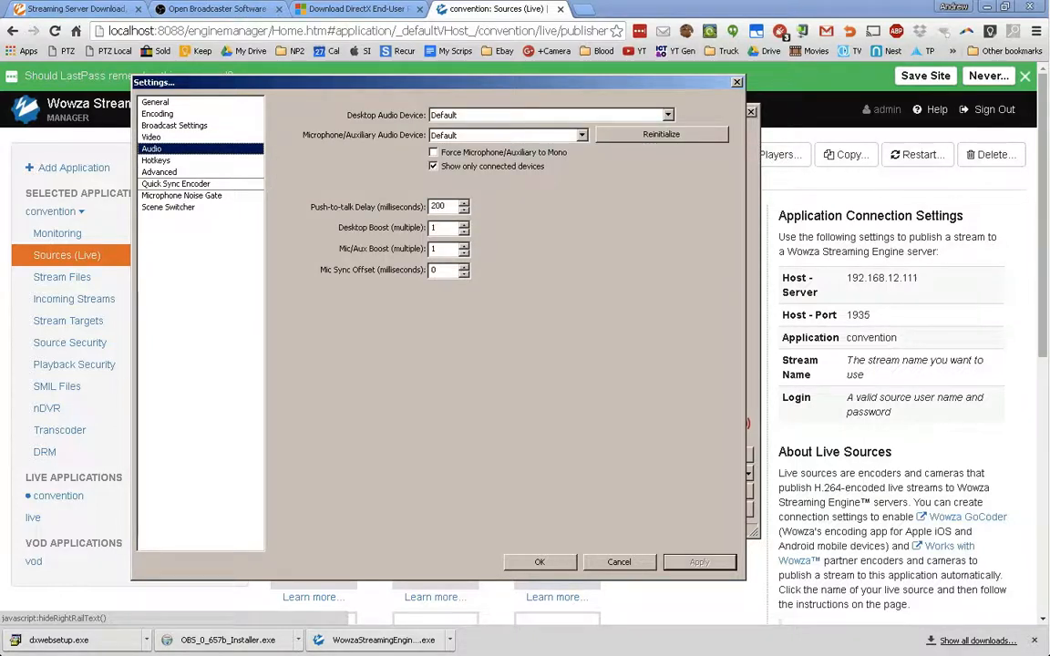
pyautogui.click(668, 115)
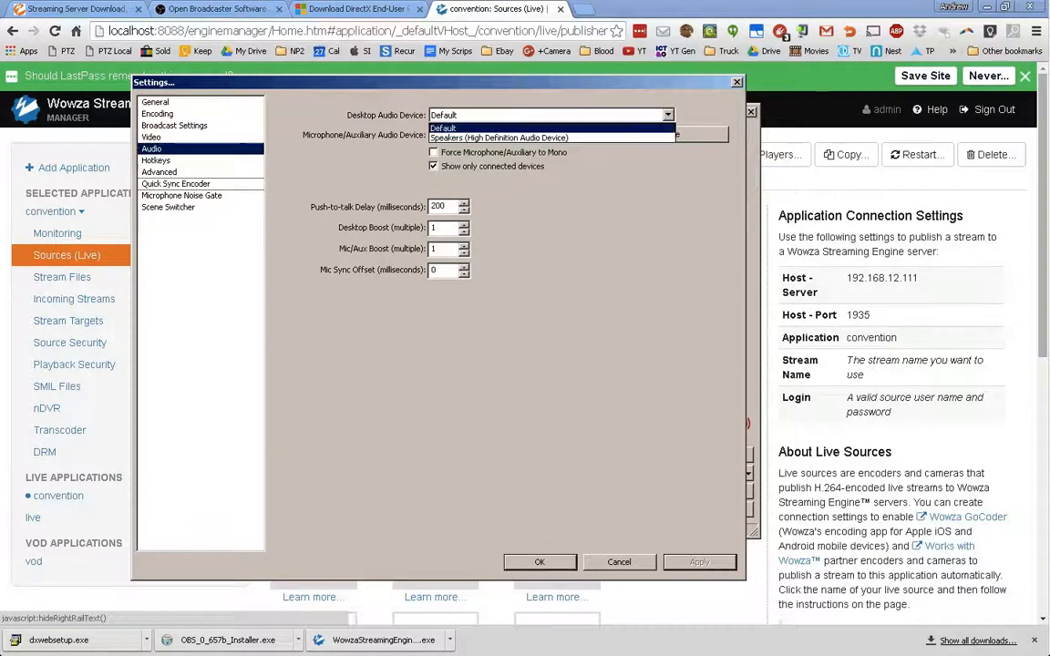
pyautogui.click(668, 115)
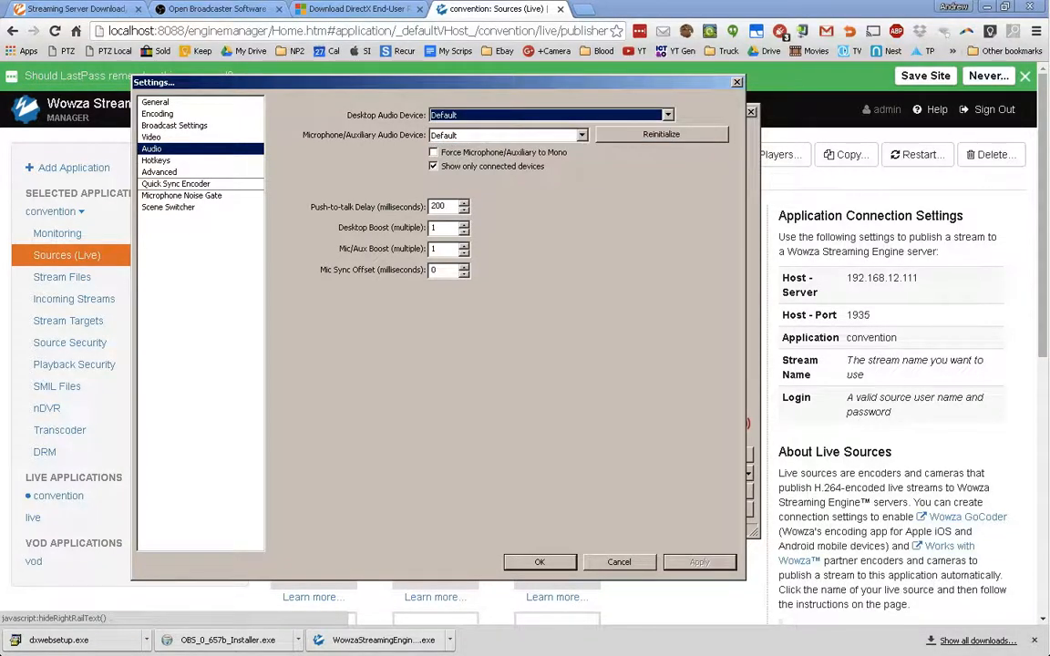
pyautogui.click(581, 135)
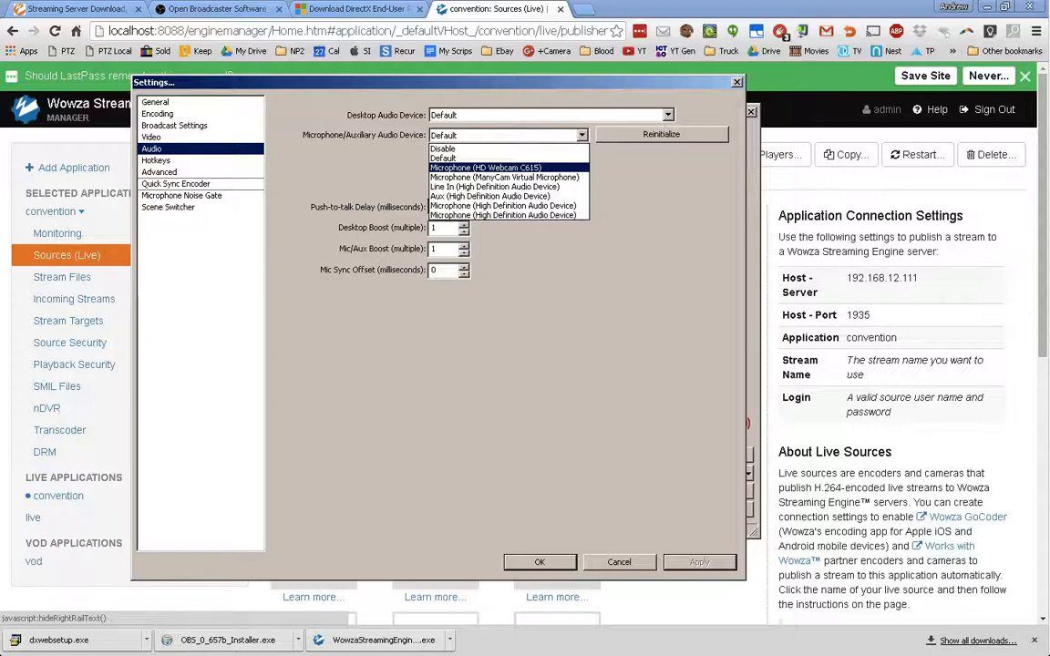
pyautogui.click(486, 167)
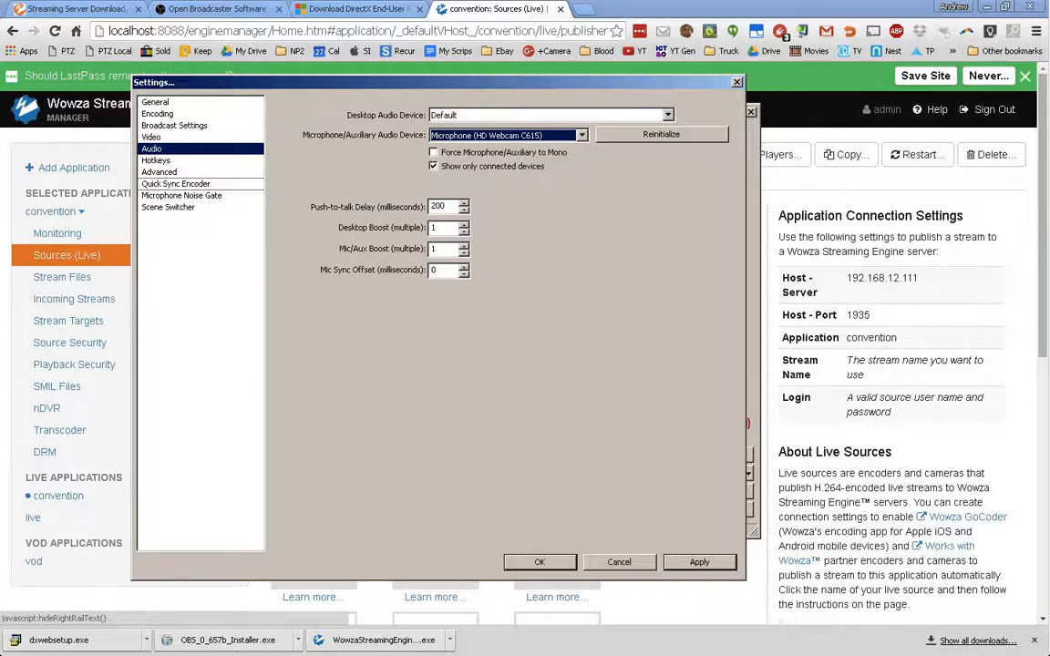
pyautogui.click(699, 563)
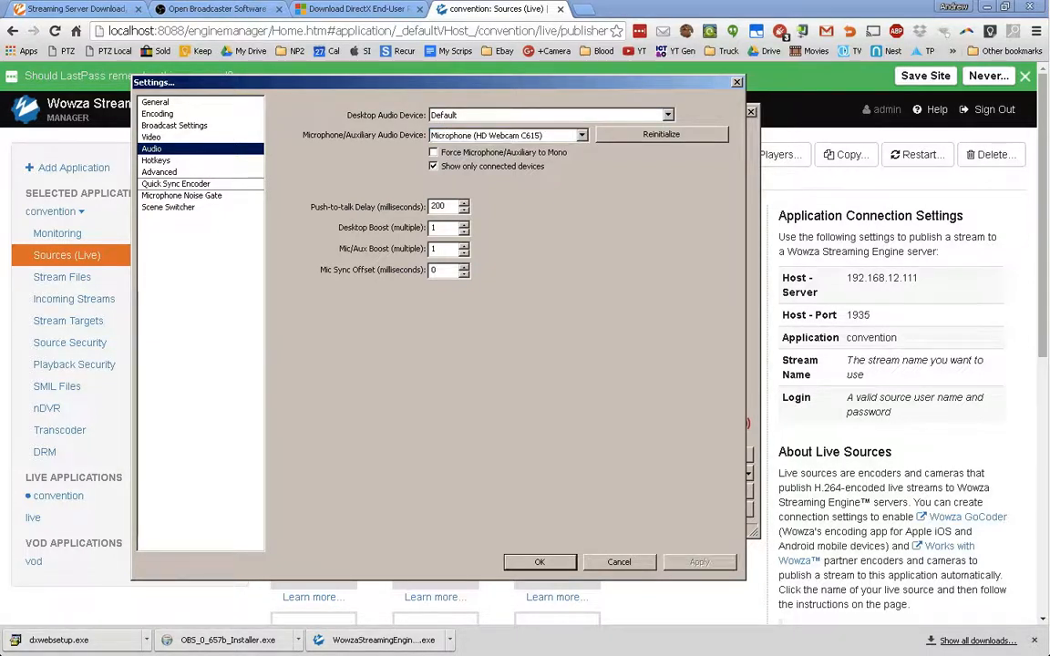
# - Review the advanced, video and broadcast pages, keeping the service Custom, then save with OK
pyautogui.click(159, 173)
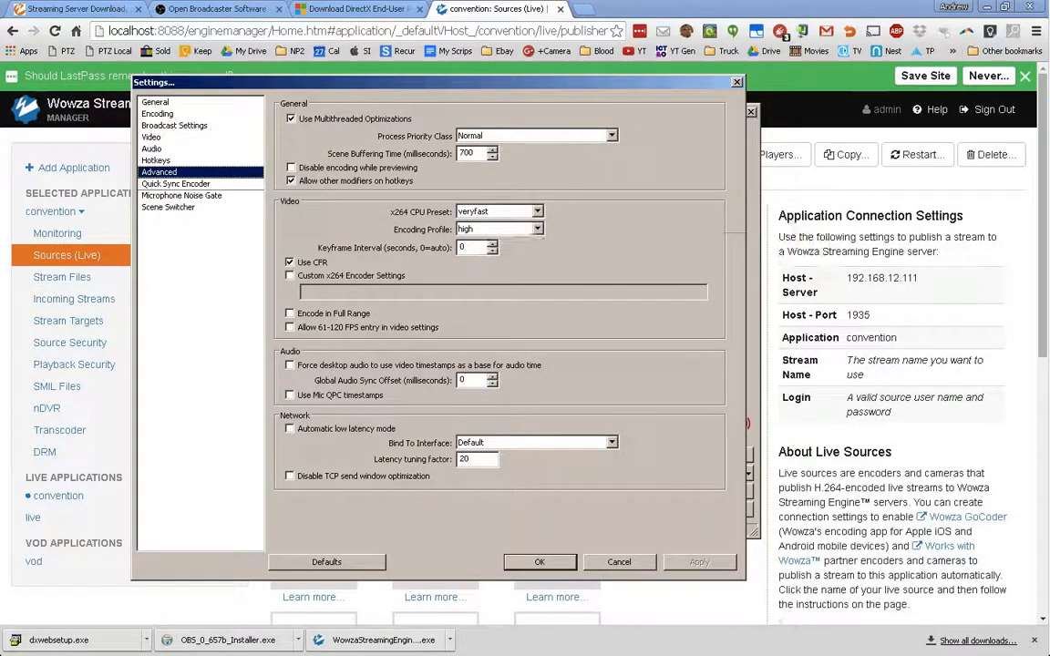
pyautogui.press('Up')
pyautogui.press('Up')
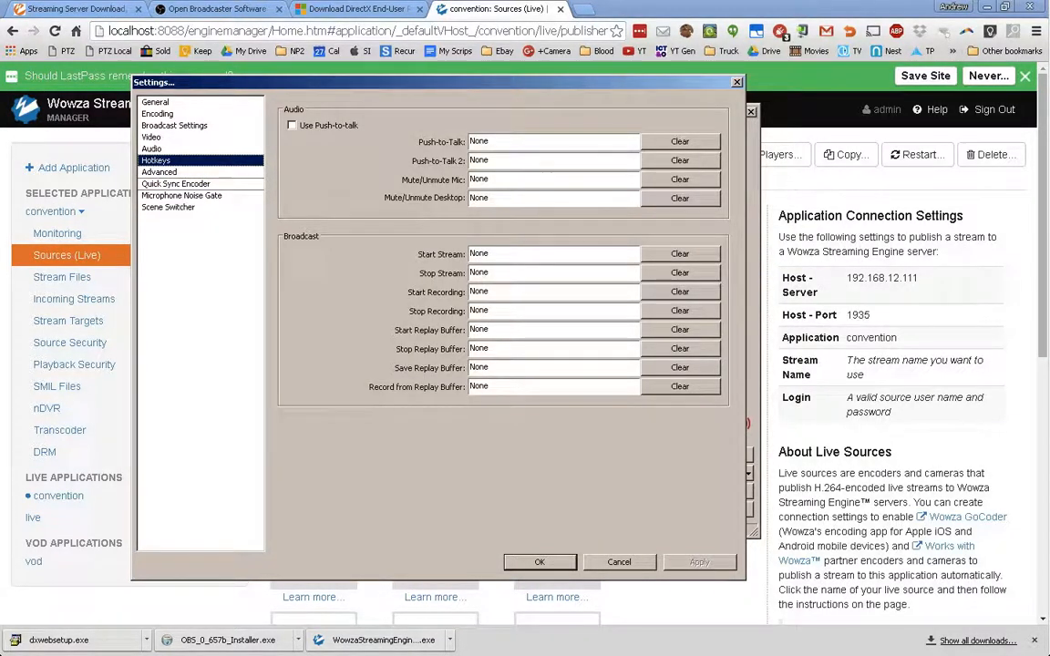
pyautogui.press('Up')
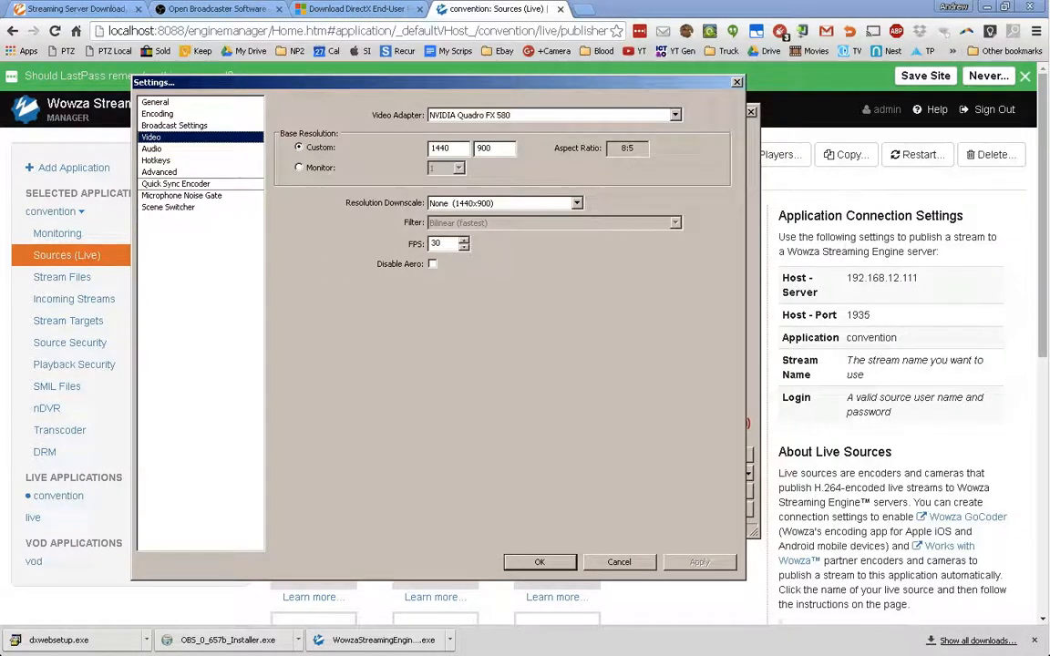
pyautogui.press('Up')
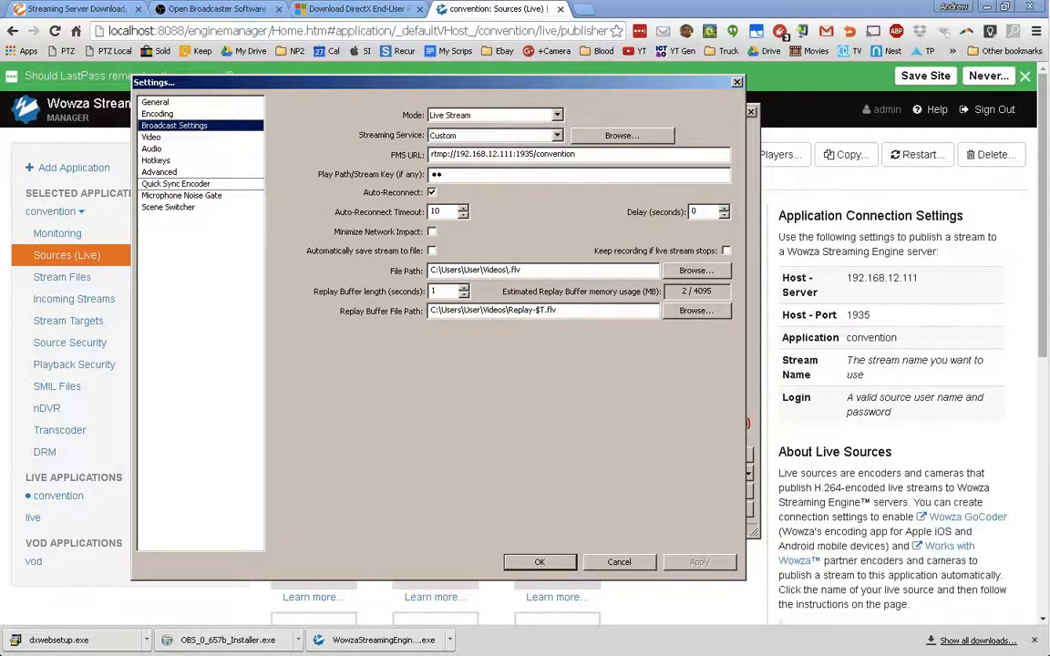
pyautogui.click(557, 135)
pyautogui.press('Return')
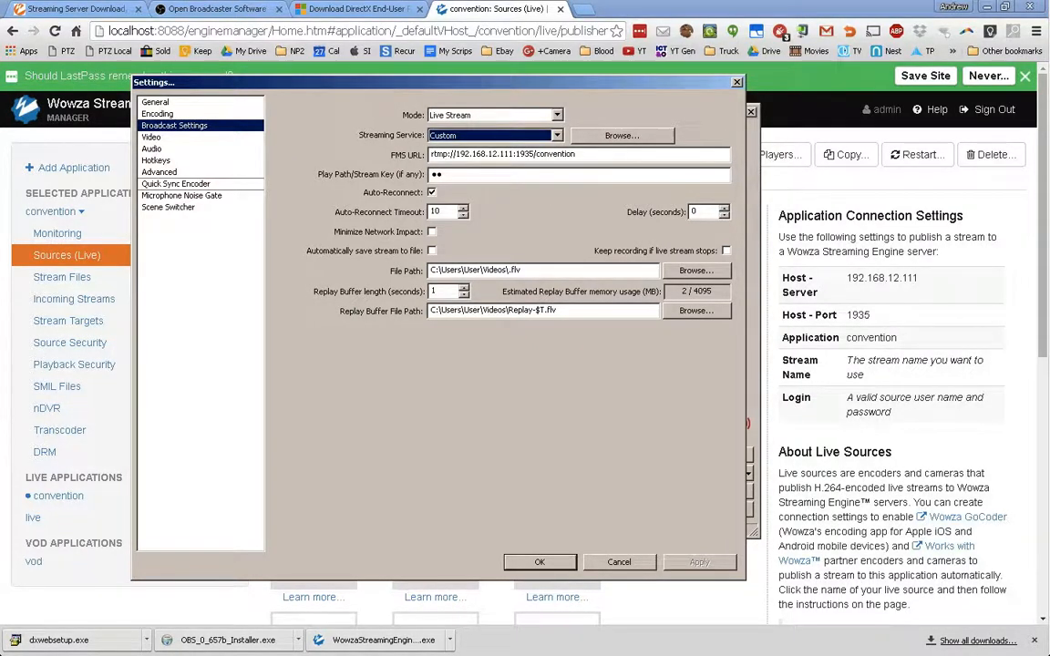
pyautogui.click(155, 102)
pyautogui.click(157, 114)
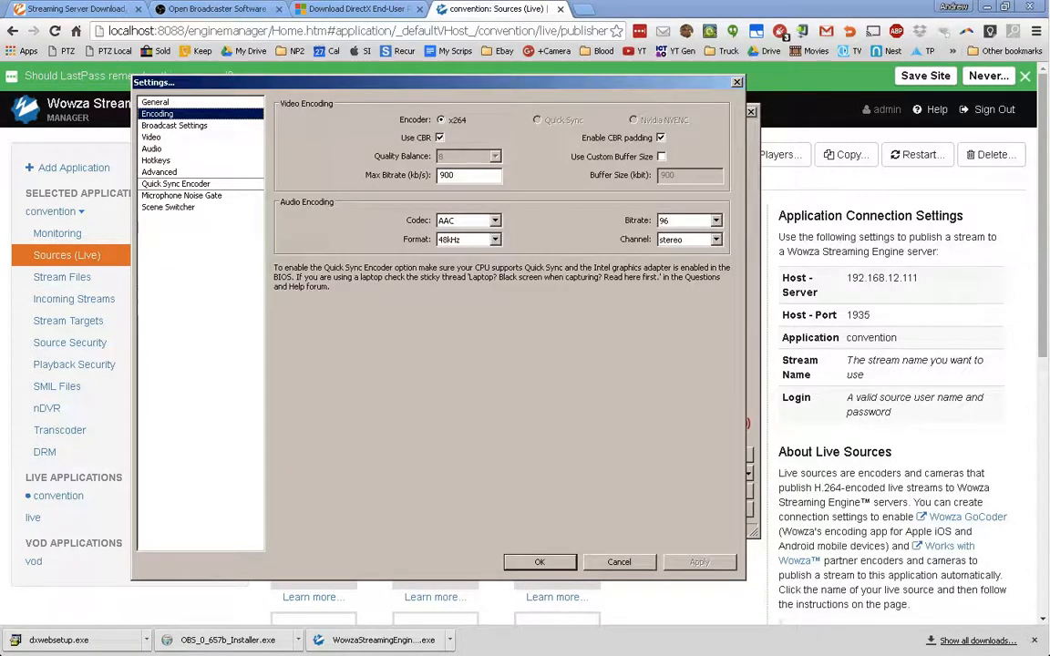
pyautogui.click(544, 562)
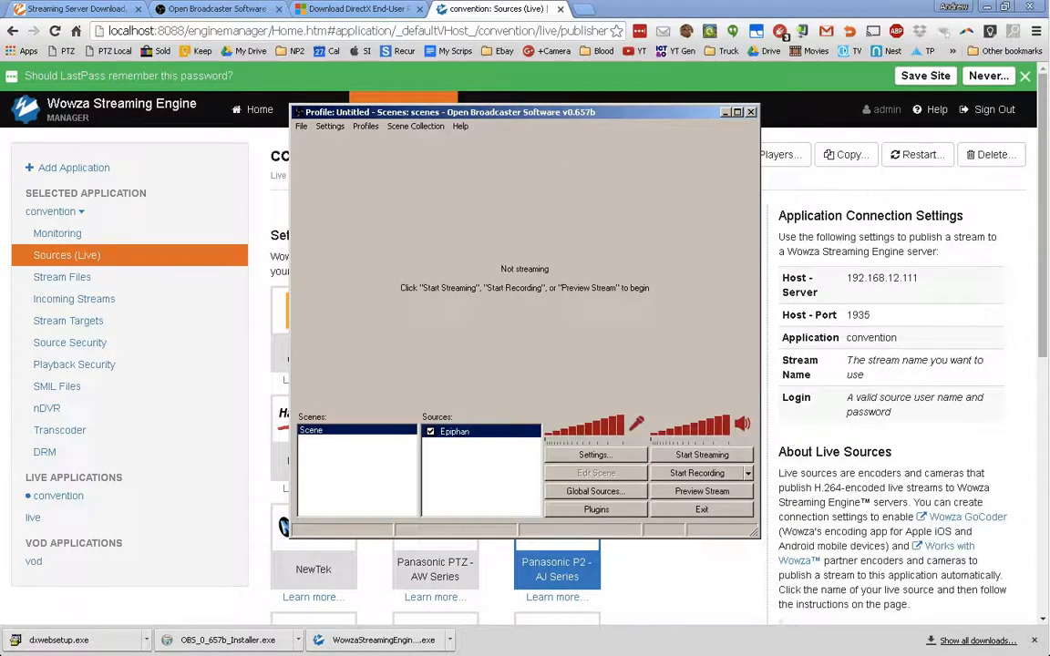
# - Preview the Epiphan webcam feed briefly, stop the preview, and reopen Settings
pyautogui.click(702, 492)
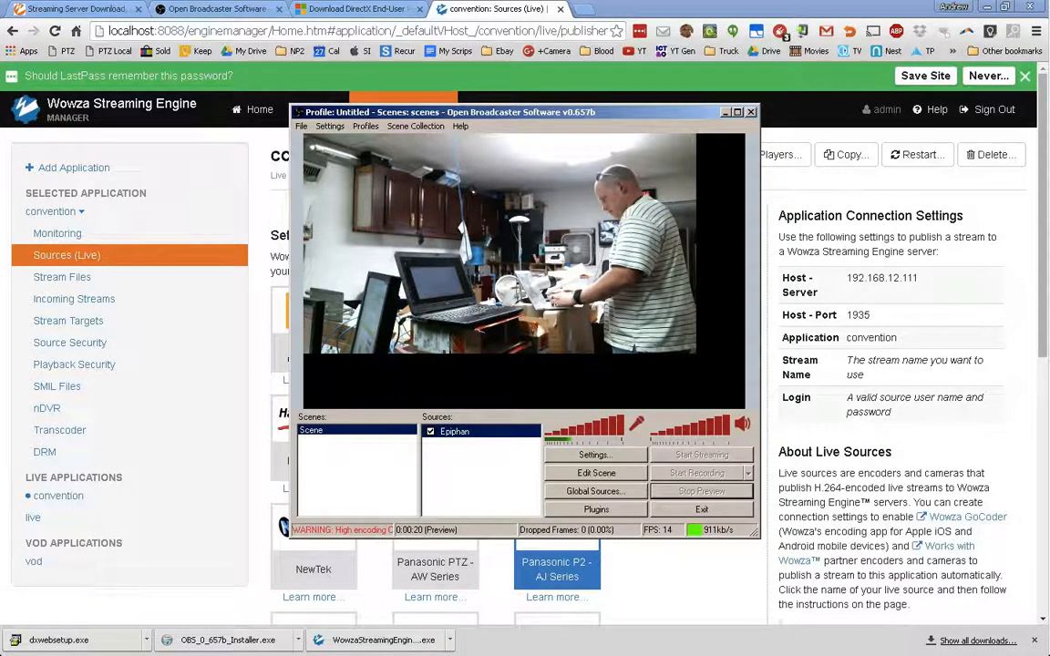
pyautogui.click(702, 492)
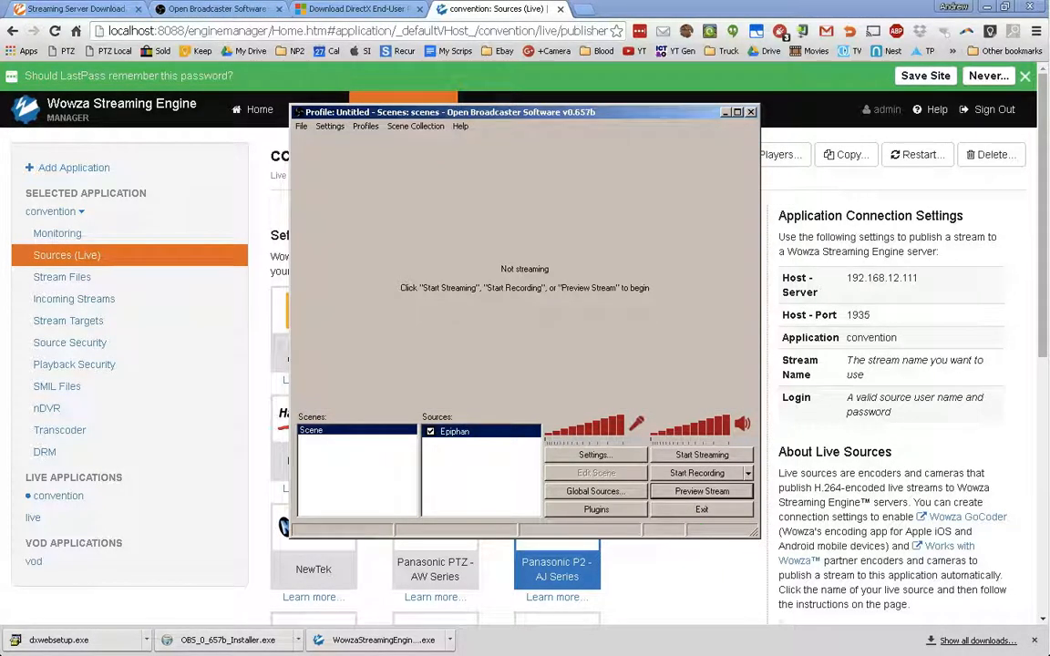
pyautogui.click(596, 454)
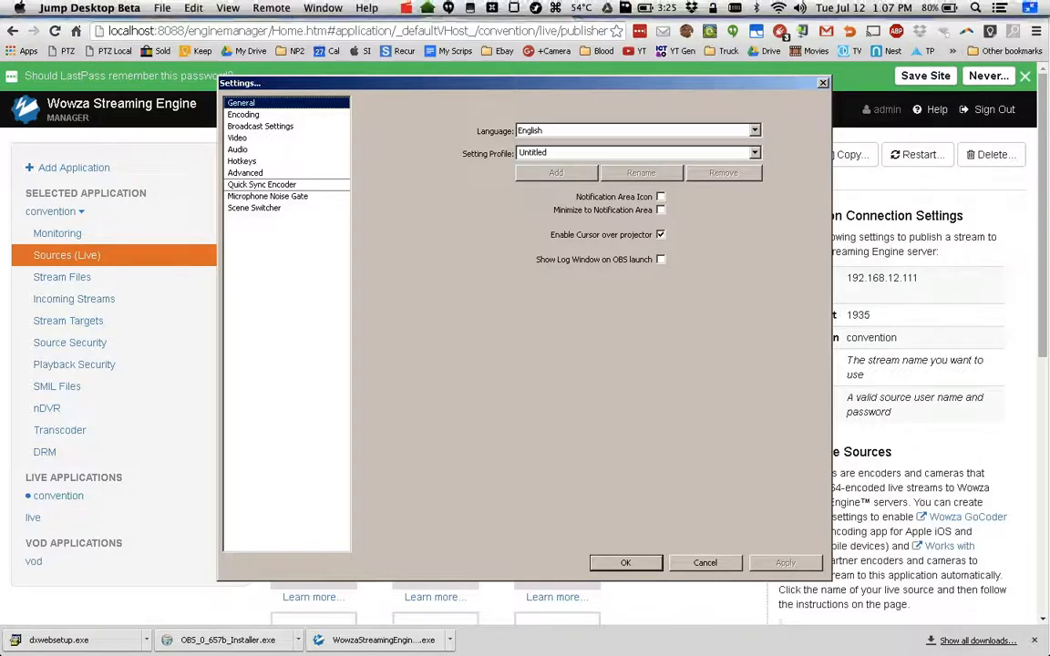
# - Review the General, Encoding, Broadcast, Video and Audio settings pages
pyautogui.click(239, 150)
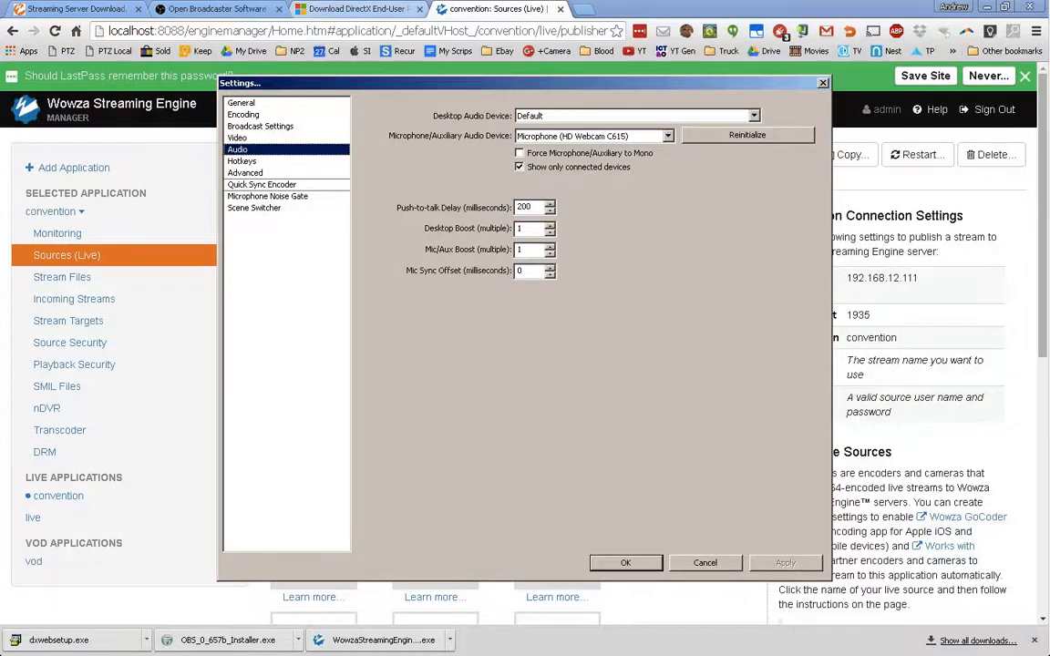
pyautogui.click(242, 103)
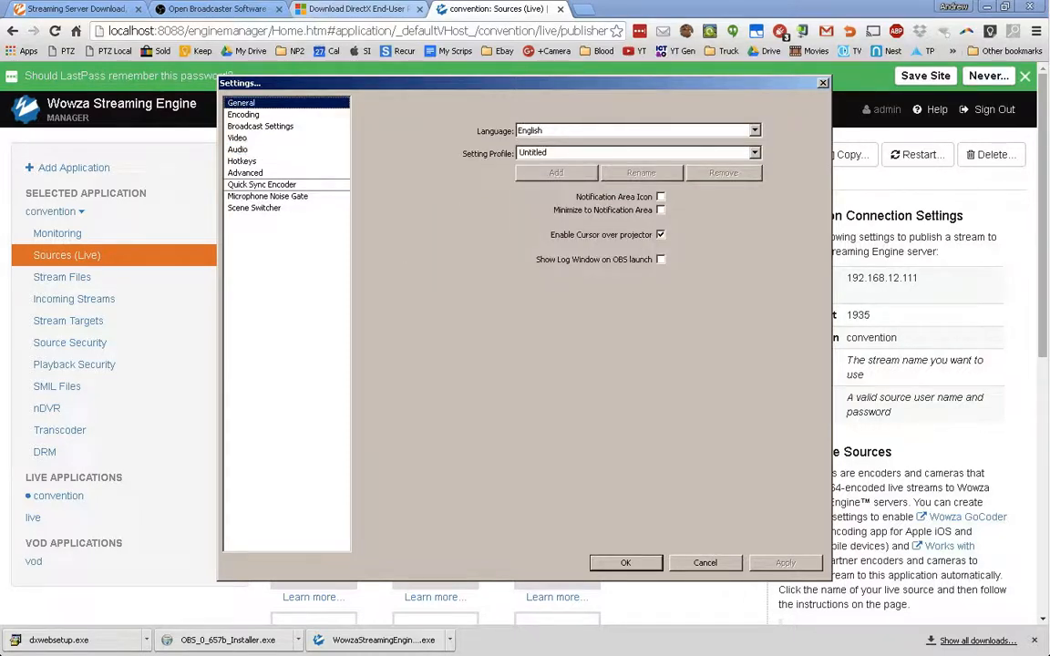
pyautogui.click(244, 115)
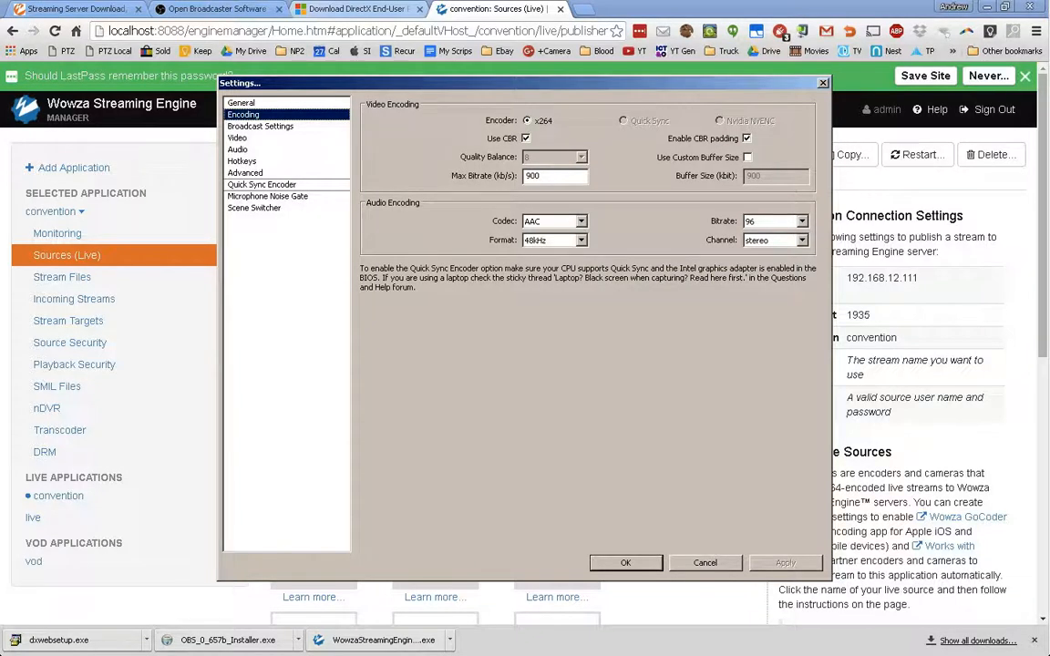
pyautogui.click(260, 127)
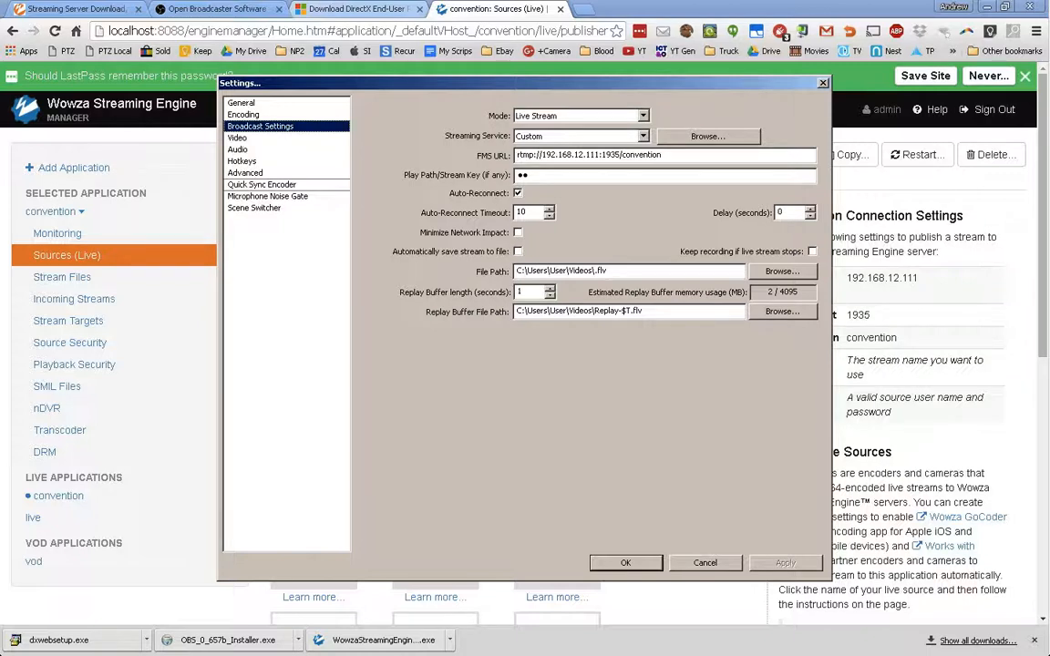
pyautogui.click(238, 139)
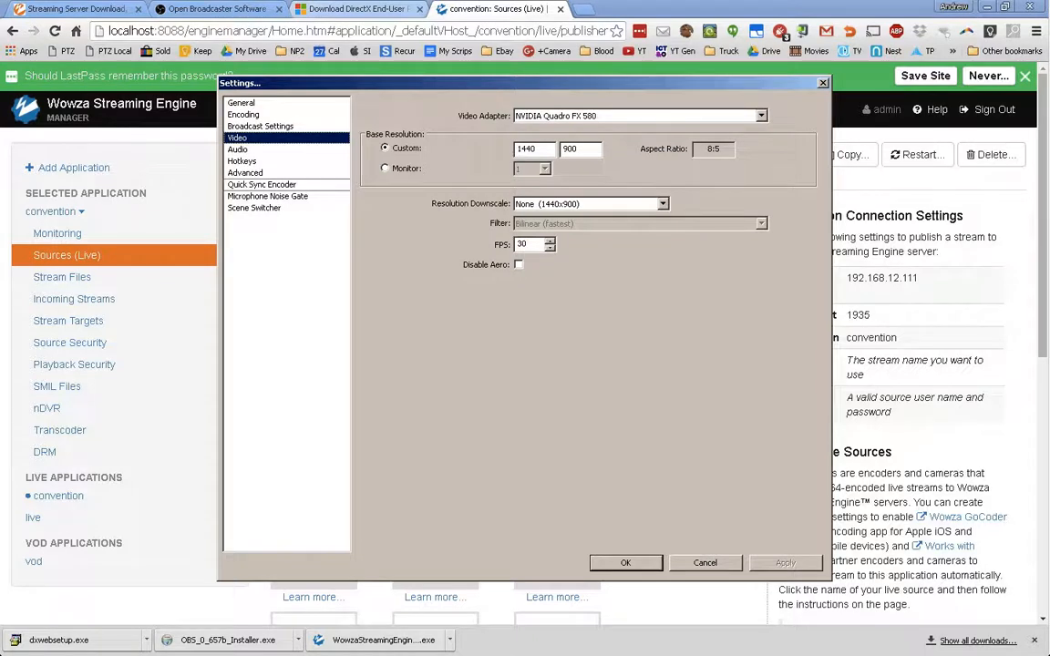
pyautogui.click(238, 149)
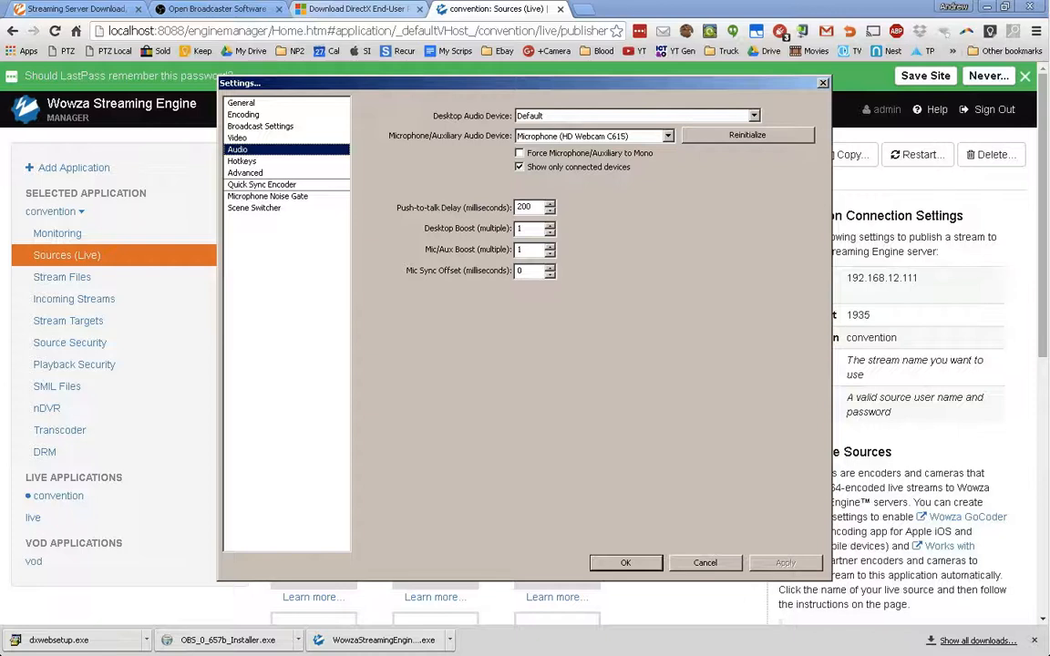
# - Keep the default desktop audio device, close Settings, and start streaming to Wowza
pyautogui.click(754, 116)
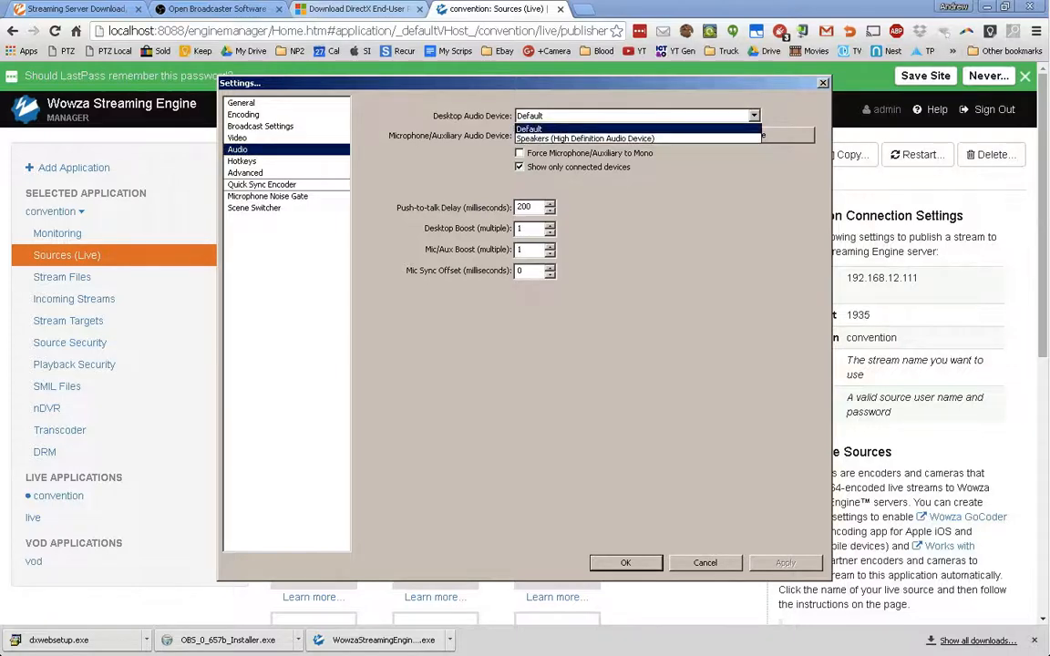
pyautogui.click(754, 116)
pyautogui.click(625, 563)
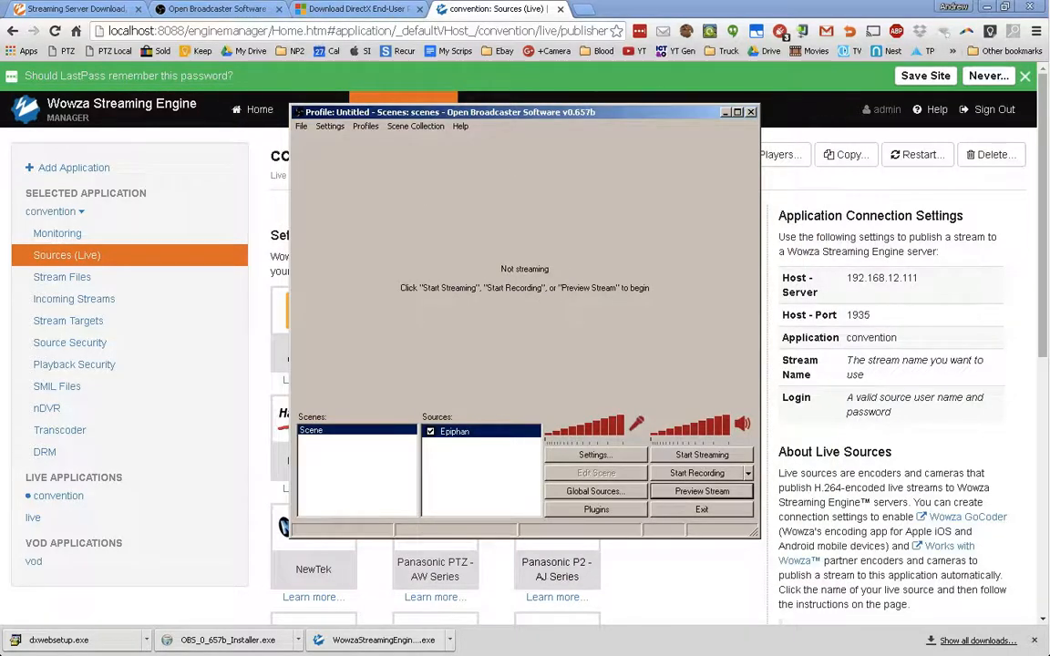
pyautogui.click(702, 455)
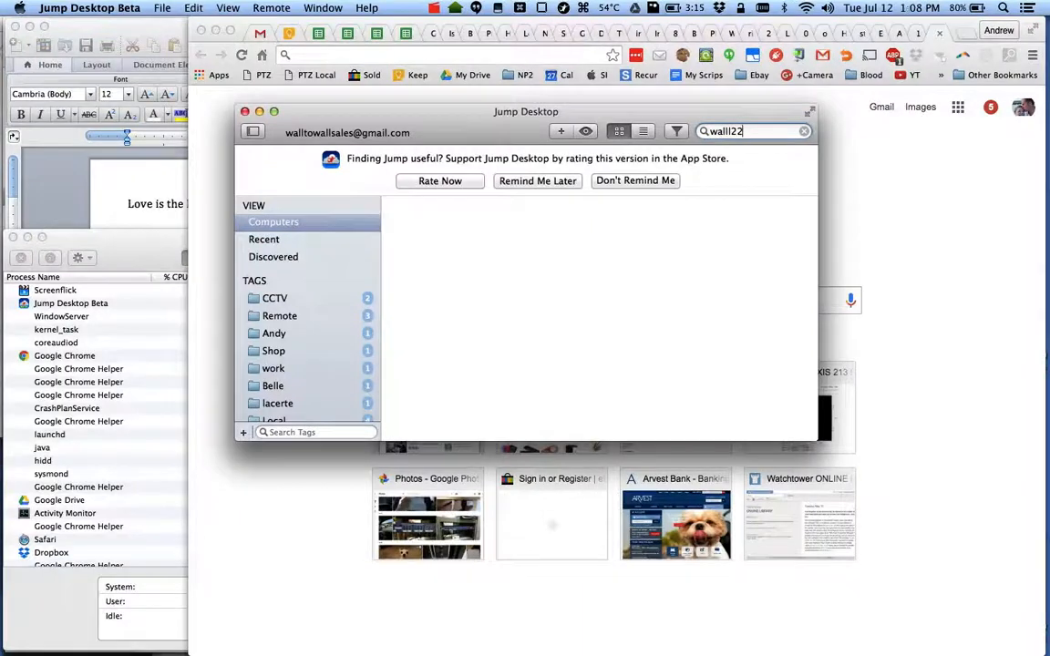
# - Check the Mac's Wi-Fi connection and launch VLC through a Spotlight search for 'vlc'
pyautogui.click(806, 7)
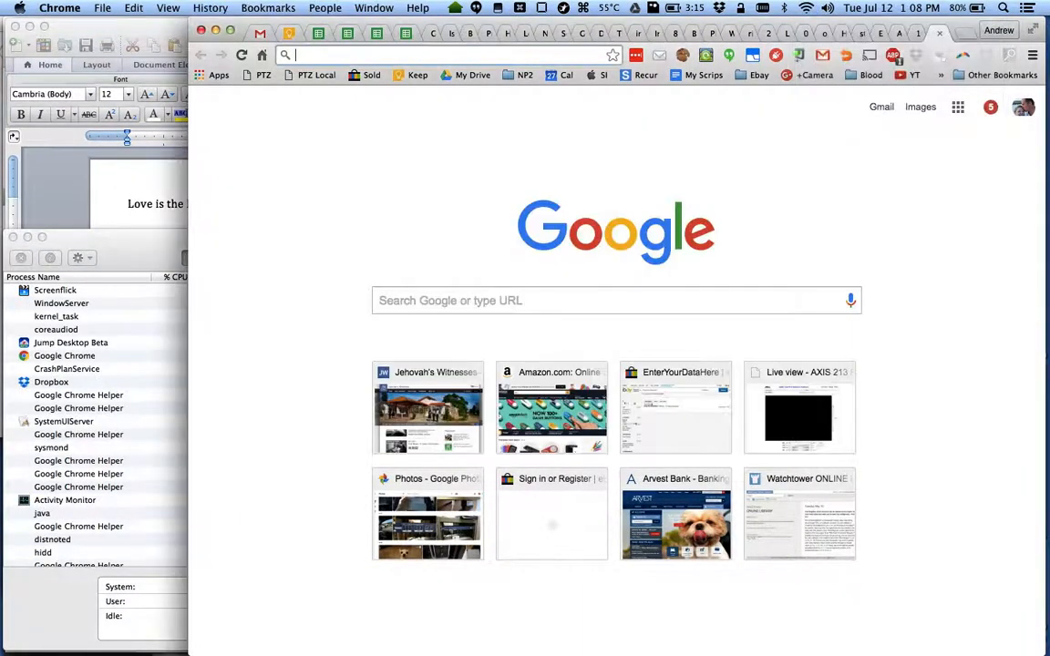
pyautogui.press('super+space')
pyautogui.write('vlc')
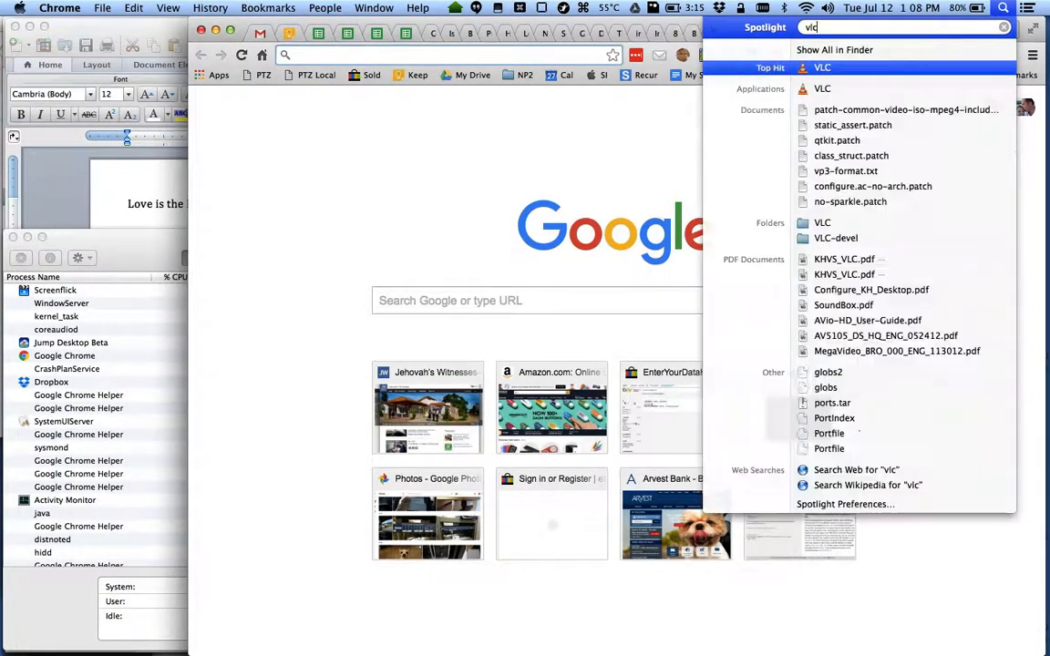
pyautogui.press('Return')
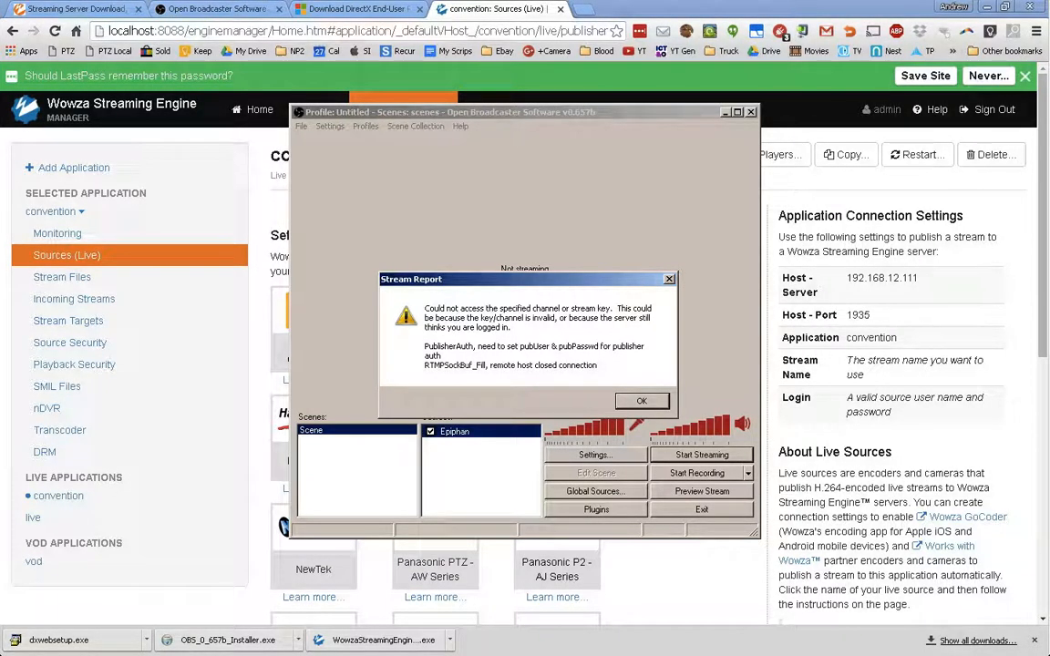
# - Dismiss the stream error and view the scene switcher, noise gate, Quick Sync, advanced, hotkey and audio pages
pyautogui.press('Return')
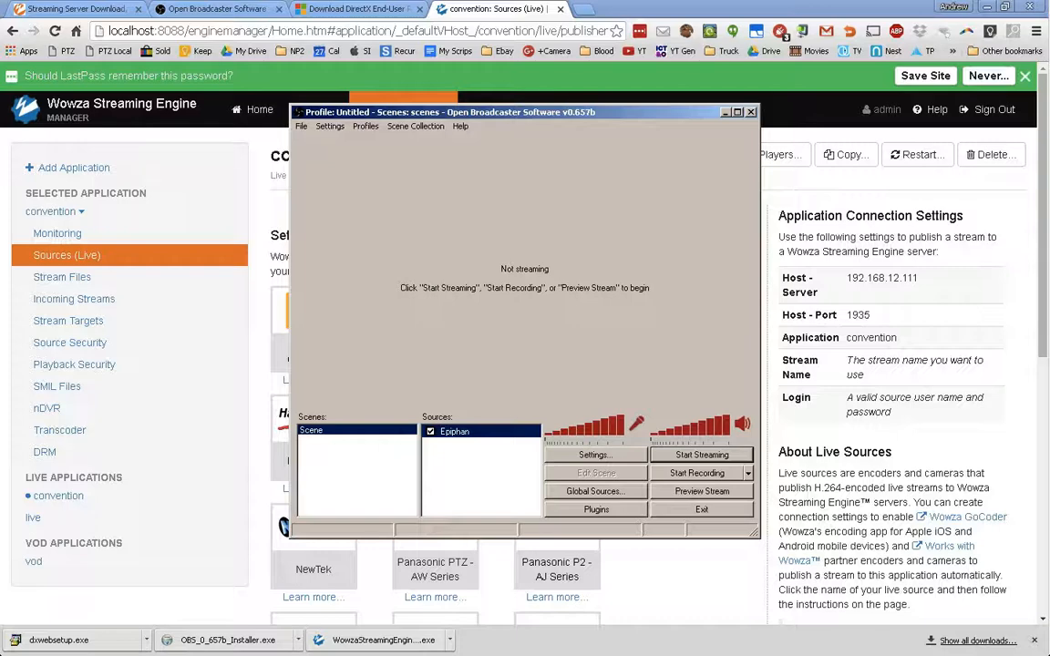
pyautogui.click(330, 126)
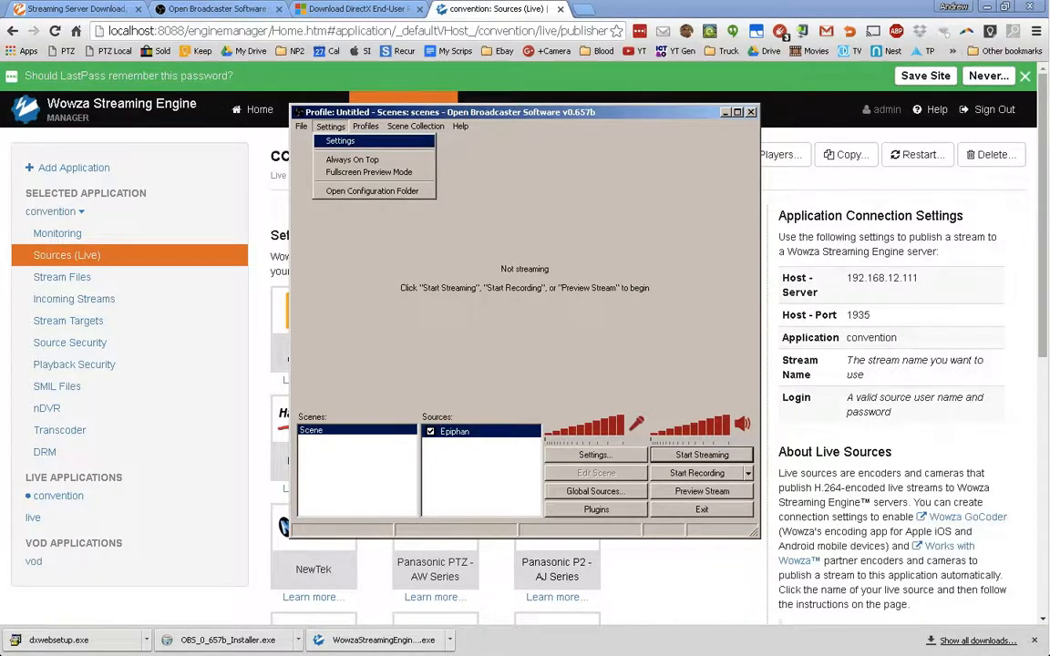
pyautogui.click(341, 141)
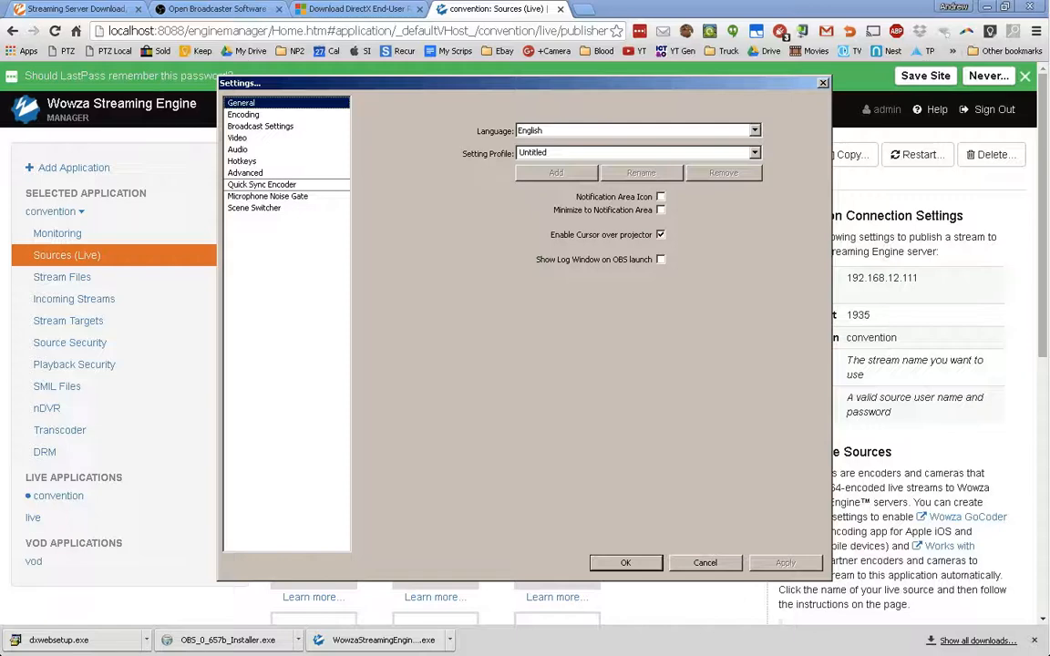
pyautogui.click(255, 208)
pyautogui.click(267, 196)
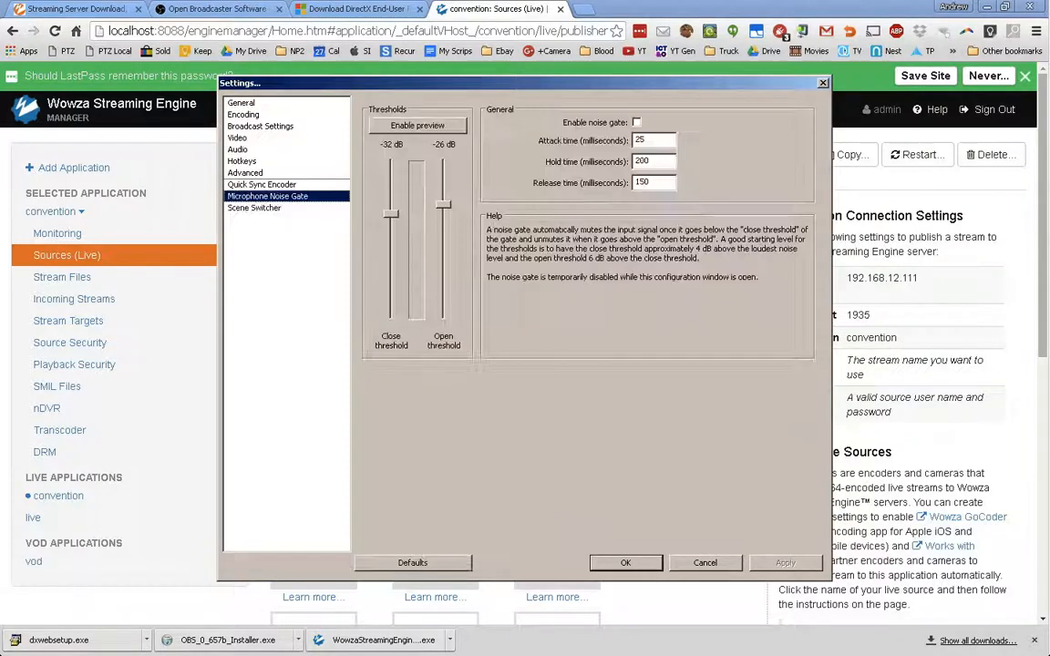
pyautogui.click(262, 185)
pyautogui.click(245, 173)
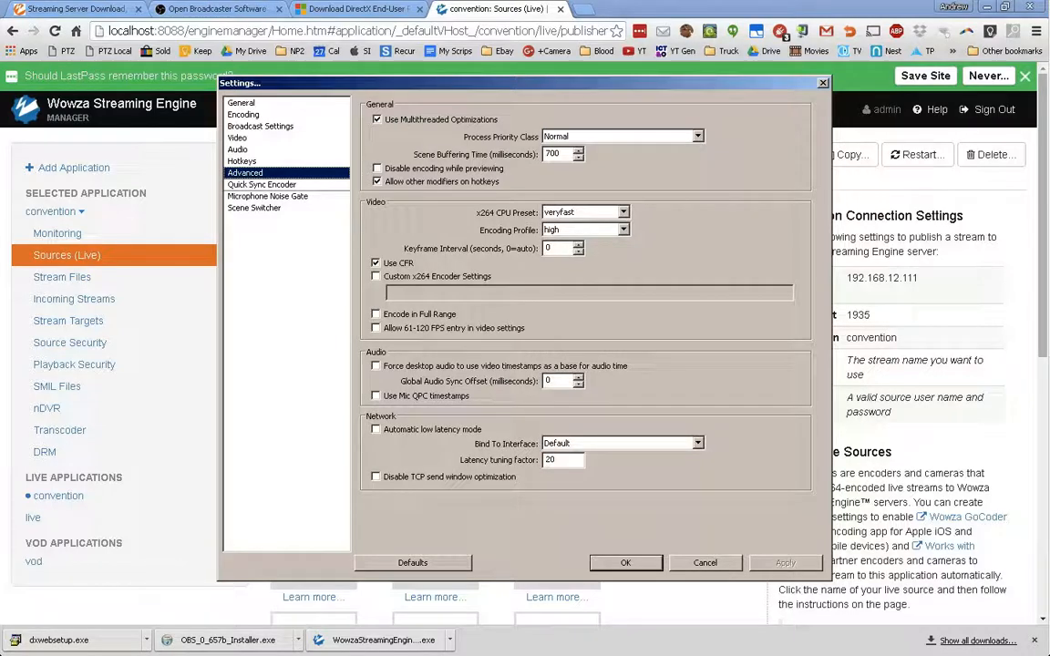
pyautogui.click(241, 161)
pyautogui.click(238, 149)
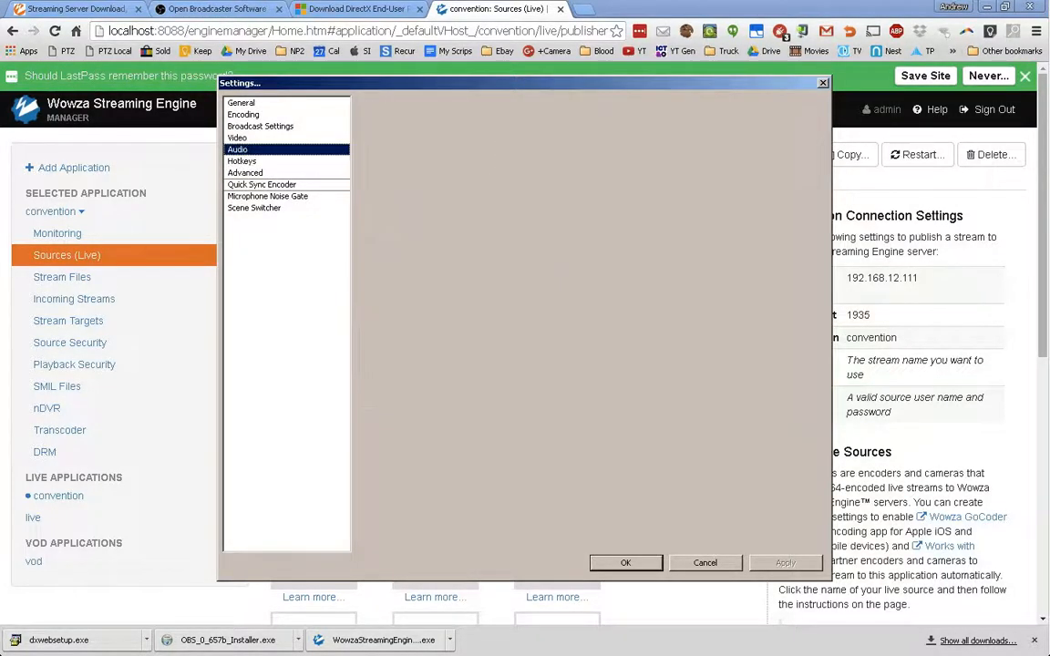
# - Recheck the encoding, stream URL and key, video, audio and hotkey pages, then close without changes
pyautogui.click(244, 115)
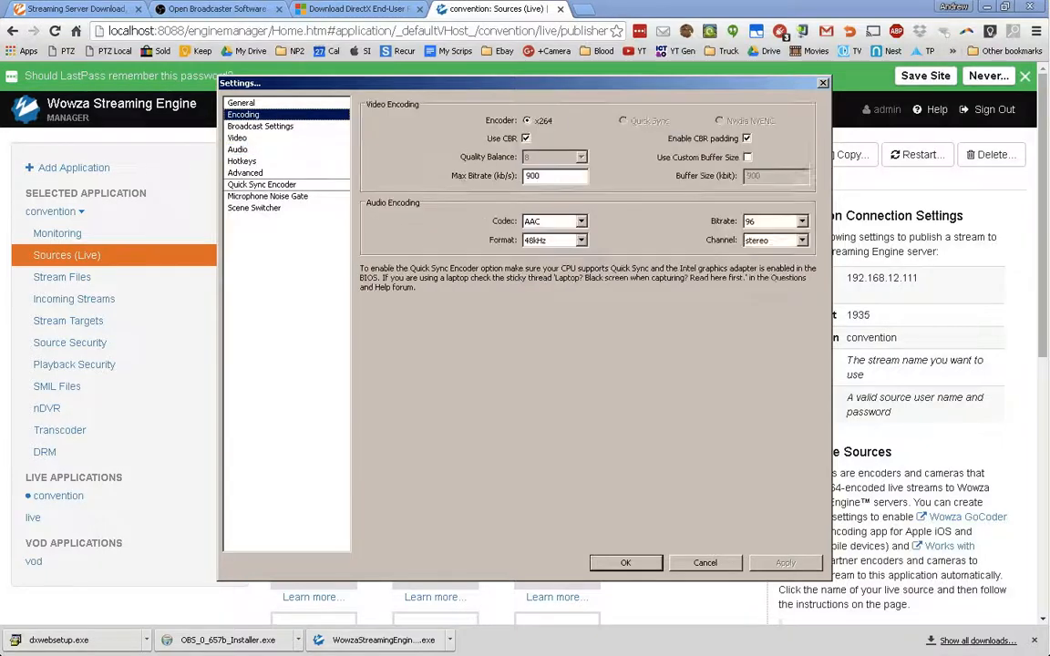
pyautogui.click(261, 127)
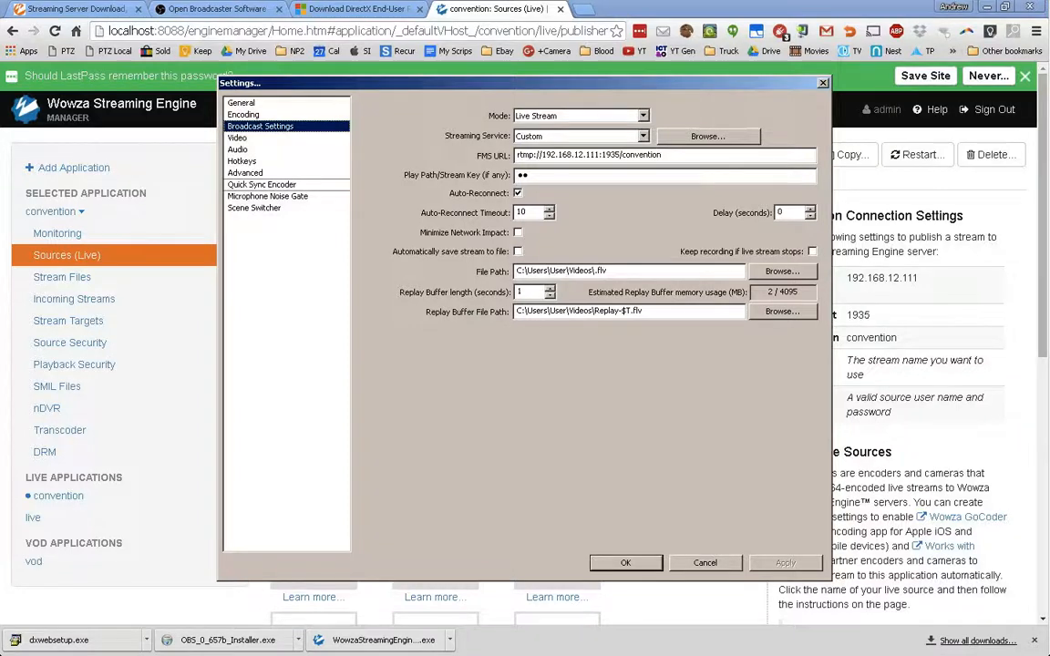
pyautogui.click(238, 138)
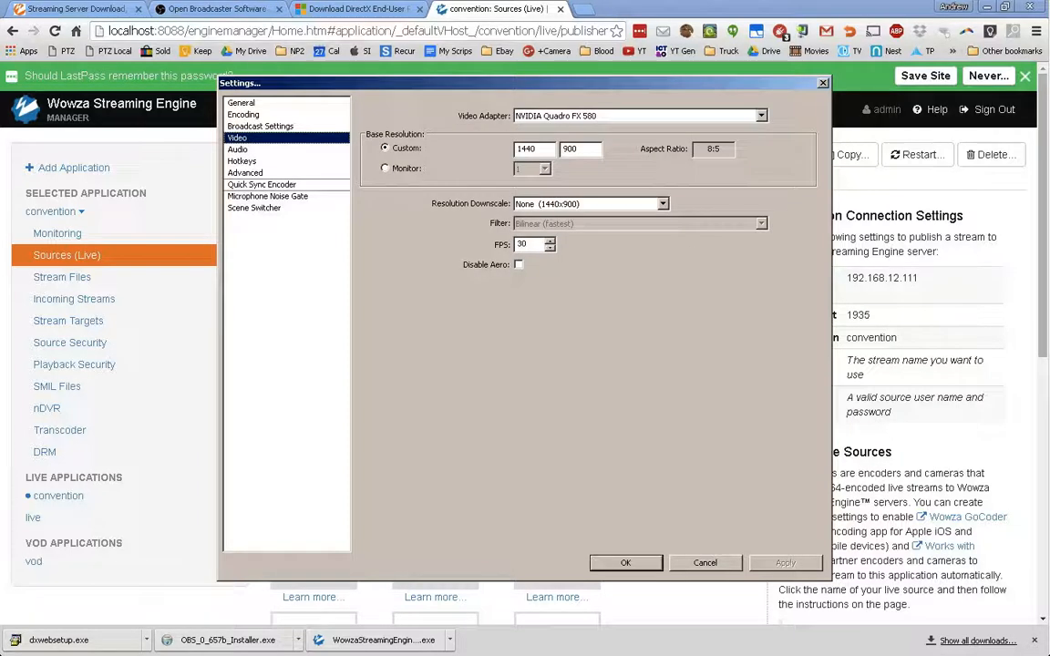
pyautogui.click(238, 150)
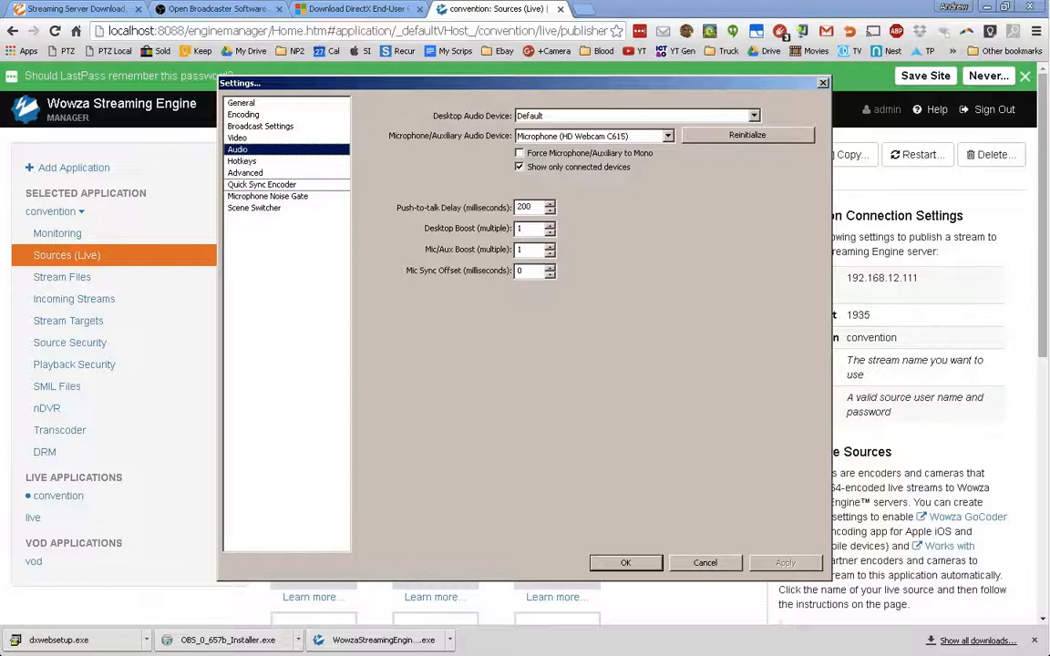
pyautogui.click(243, 162)
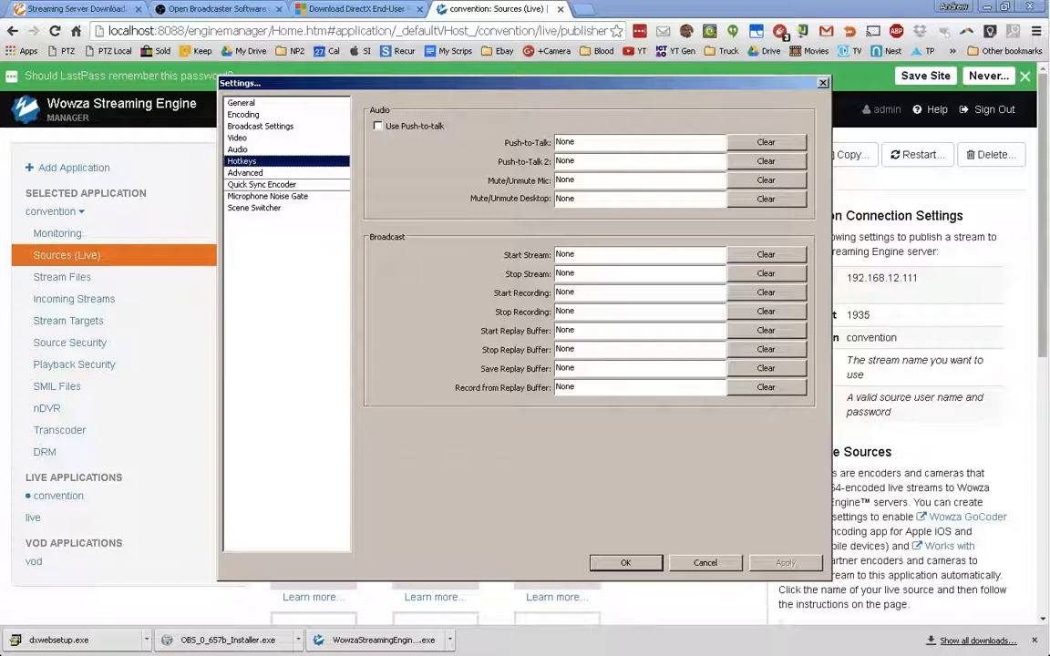
pyautogui.click(626, 563)
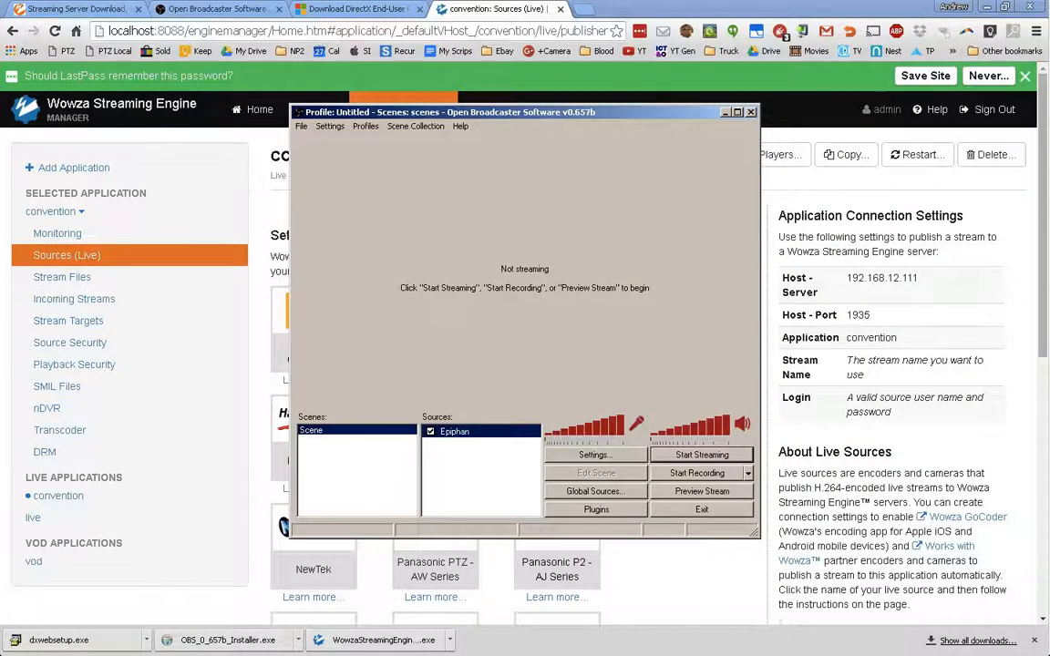
# - Browse the Settings, File and Scene Collection menus
pyautogui.click(330, 125)
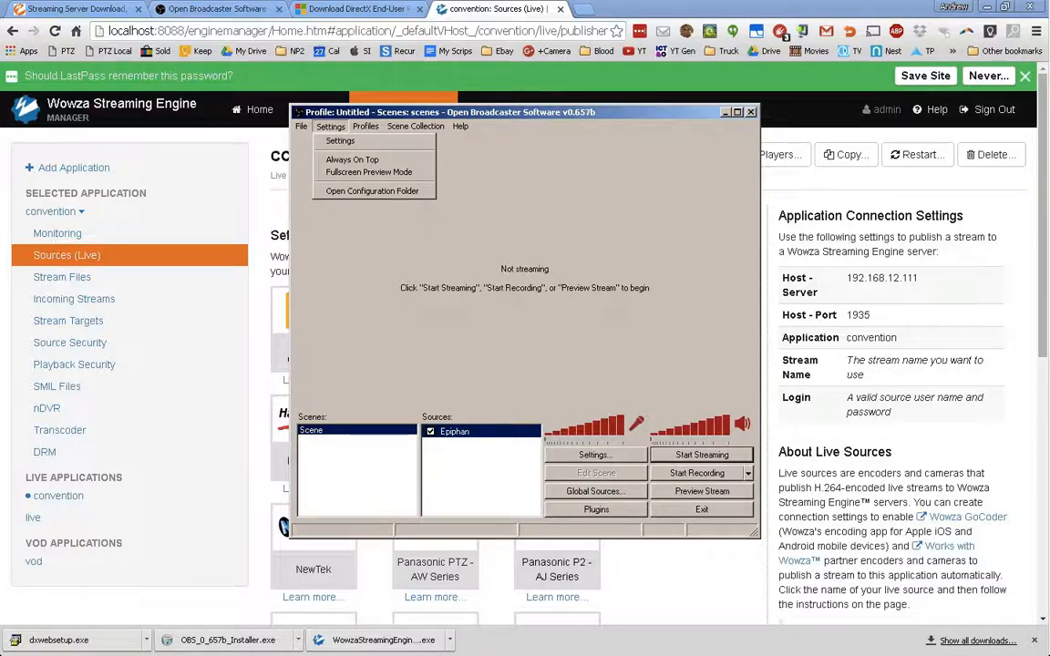
pyautogui.moveTo(302, 127)
pyautogui.moveTo(415, 125)
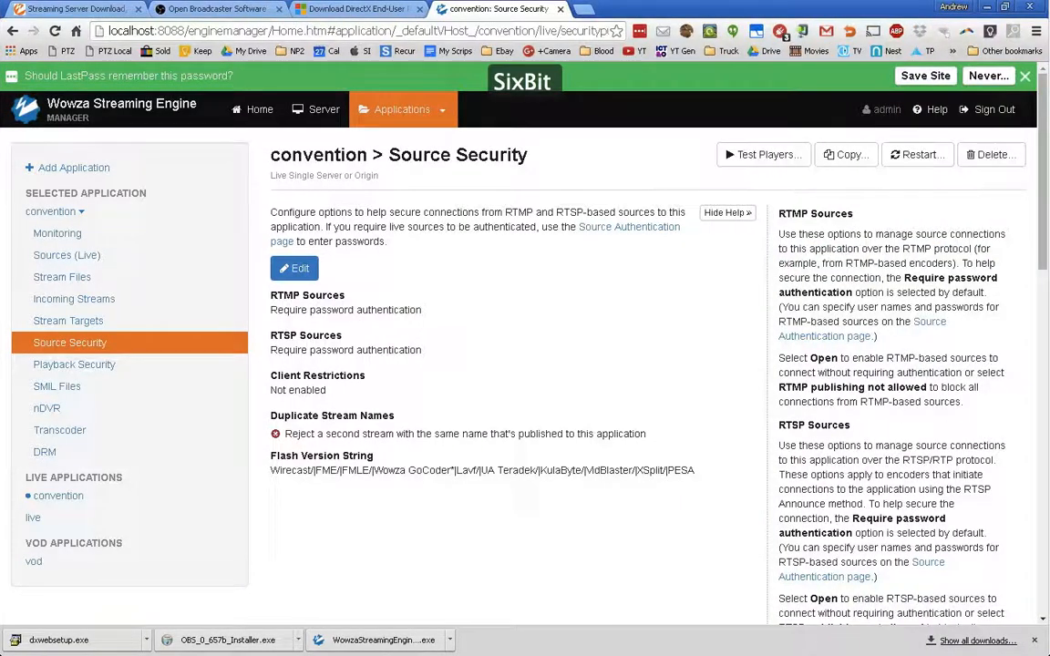
# - Switch from OBS back to the Wowza manager and open convention's Source Security page
pyautogui.moveTo(1048, 364)
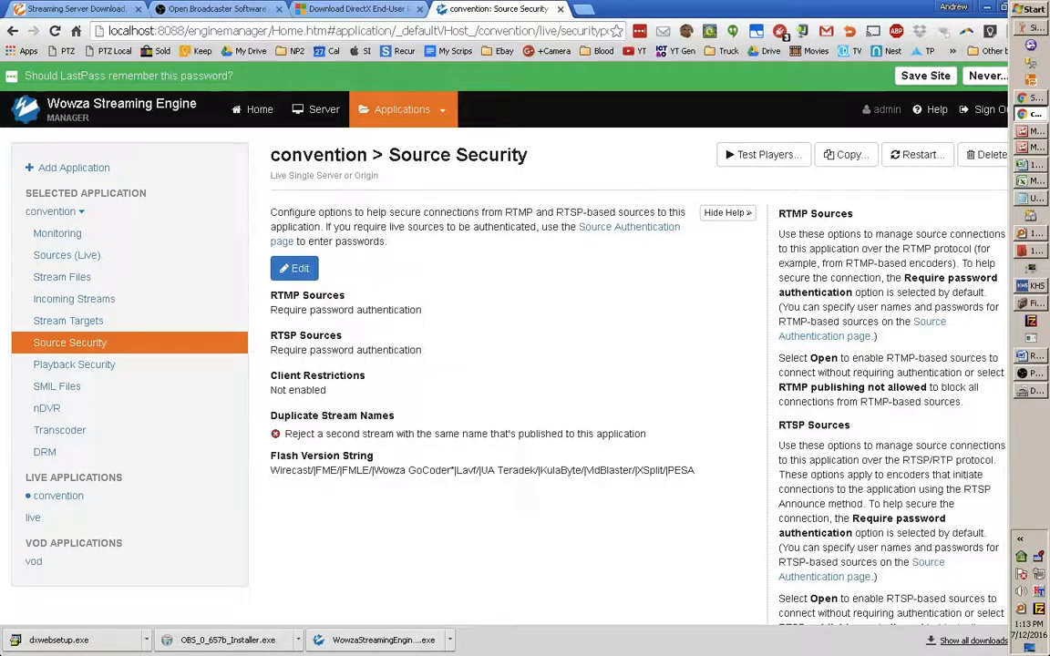
pyautogui.click(1032, 373)
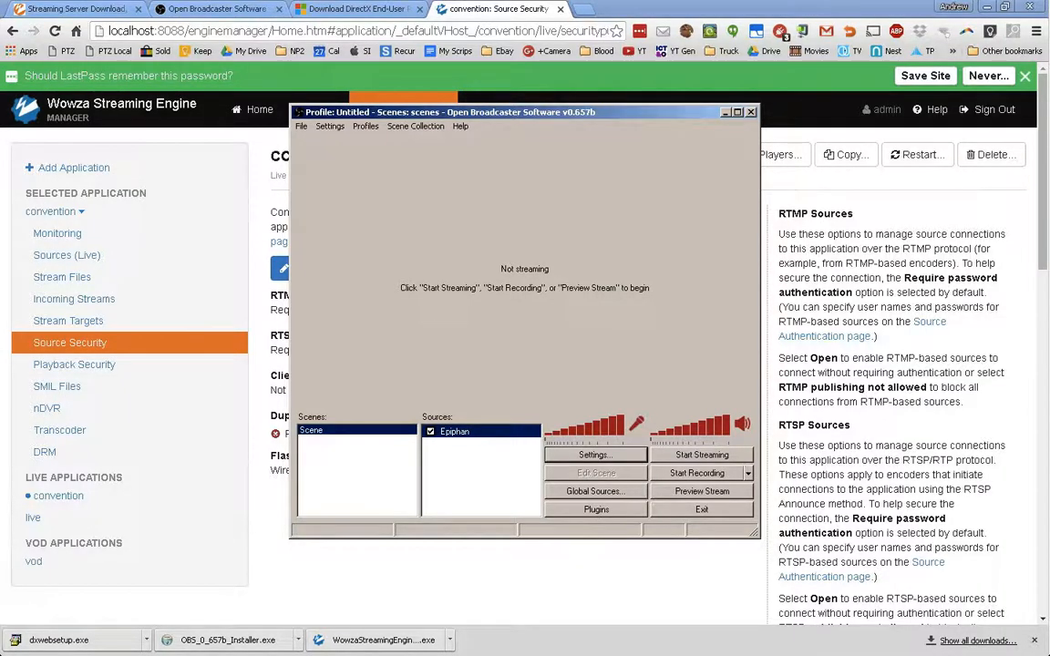
pyautogui.click(268, 383)
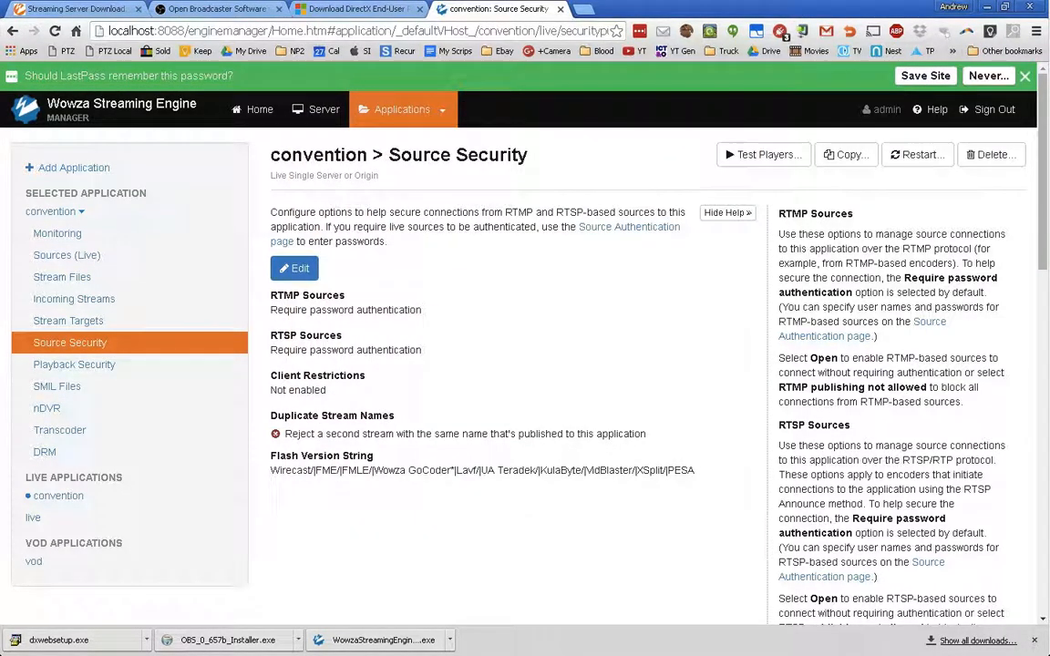
pyautogui.click(401, 109)
# - Set RTMP sources to 'Open (no authentication required)', save, and bring OBS forward
pyautogui.click(295, 268)
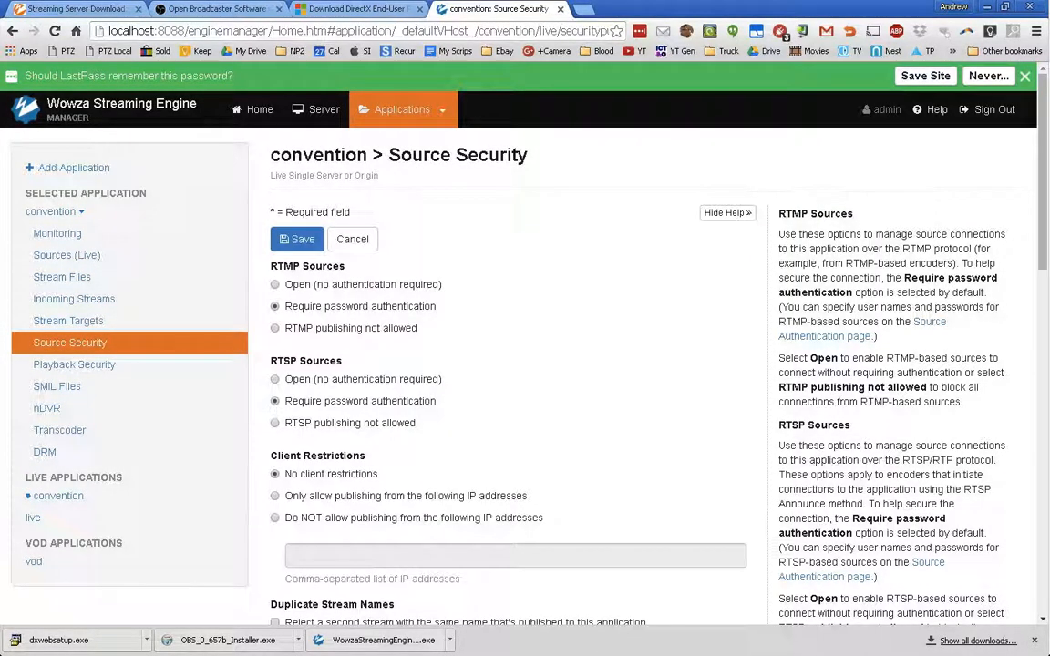
pyautogui.click(275, 285)
pyautogui.scroll(-5, 525, 364)
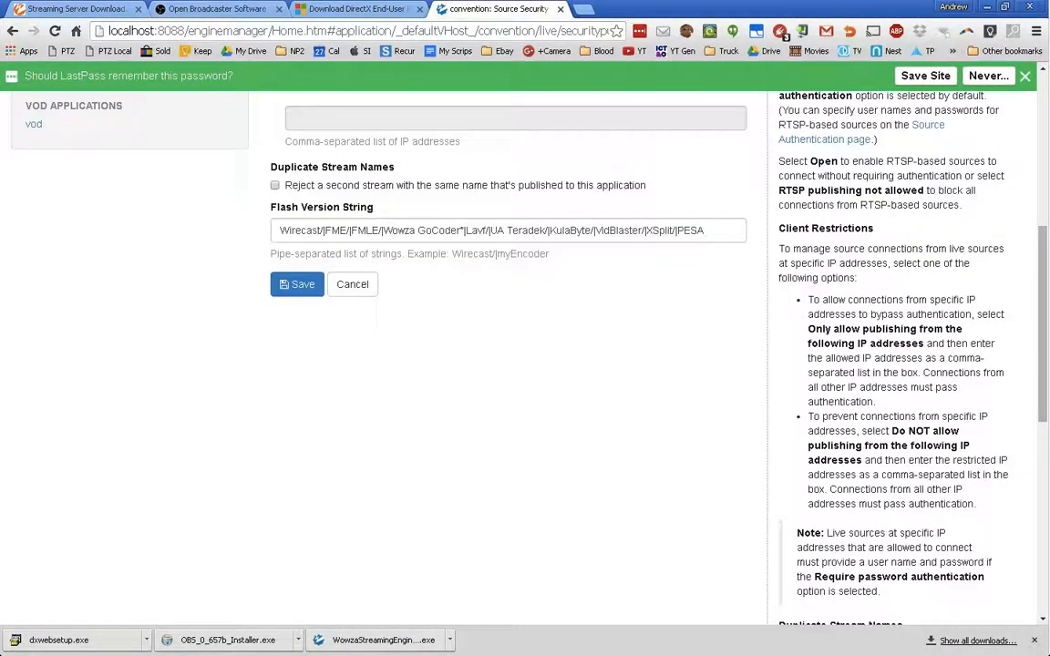
pyautogui.scroll(2, 525, 364)
pyautogui.click(298, 503)
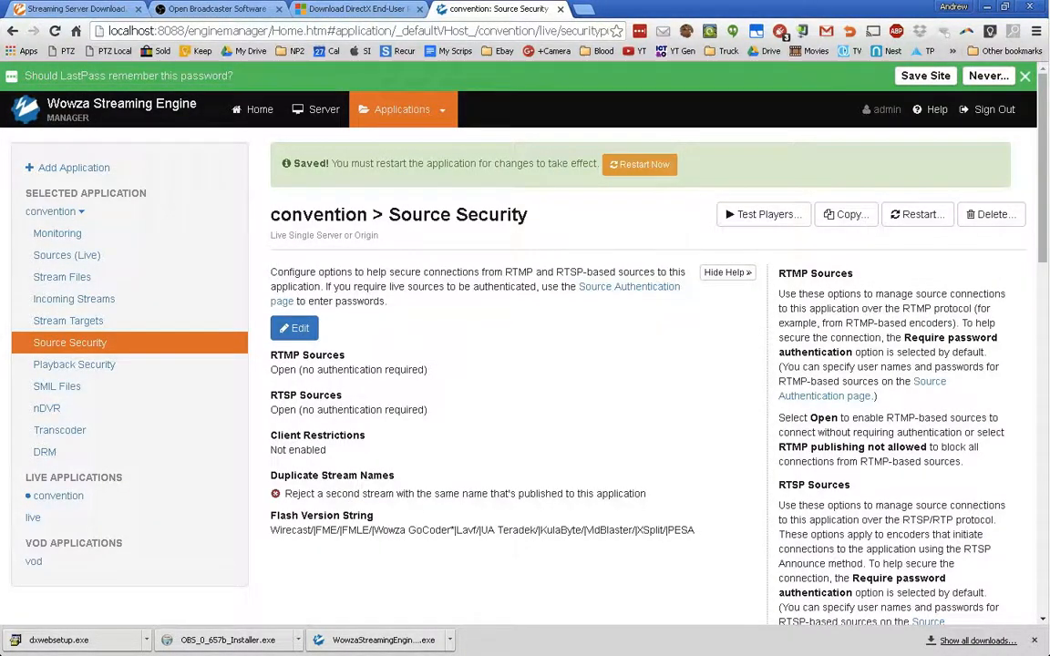
pyautogui.moveTo(1046, 321)
pyautogui.click(1031, 374)
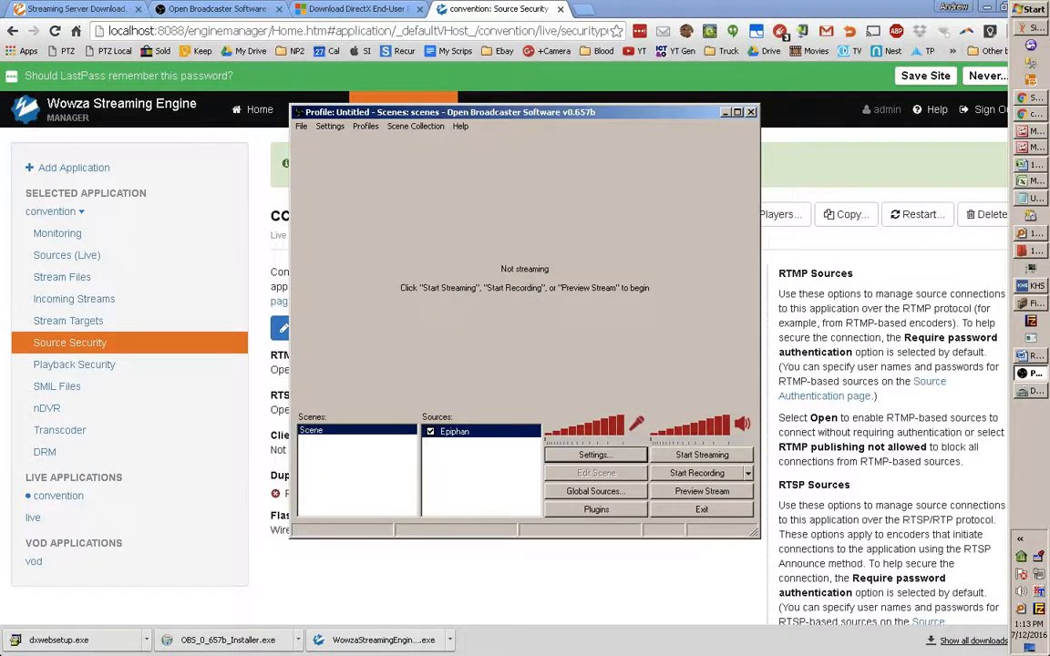
# - Start streaming and fit the Epiphan webcam source to the whole screen
pyautogui.click(701, 455)
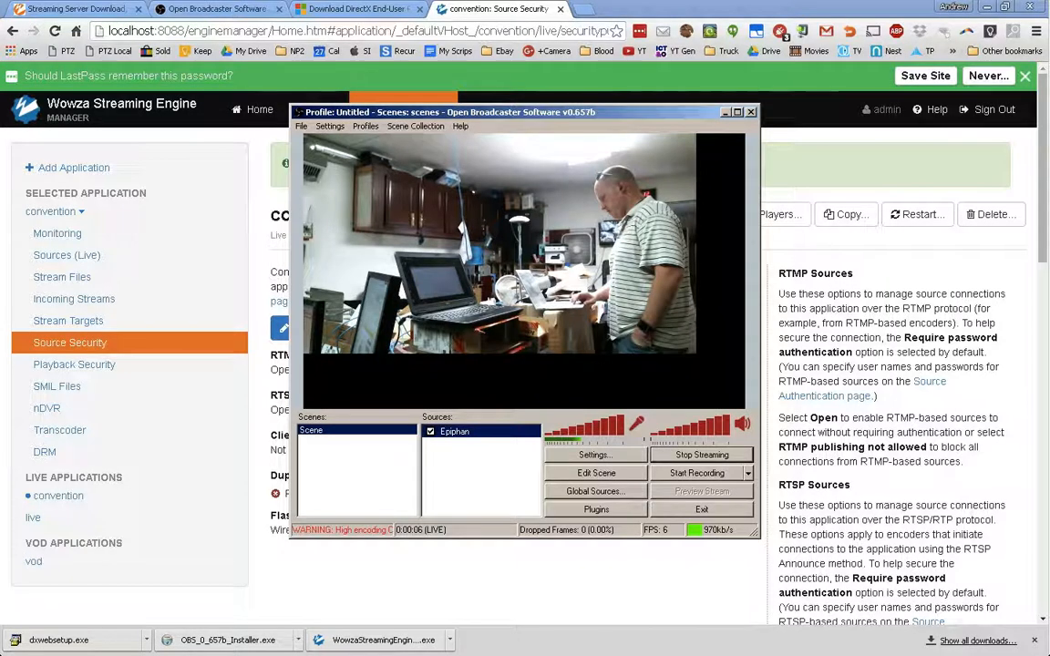
pyautogui.rightClick(489, 438)
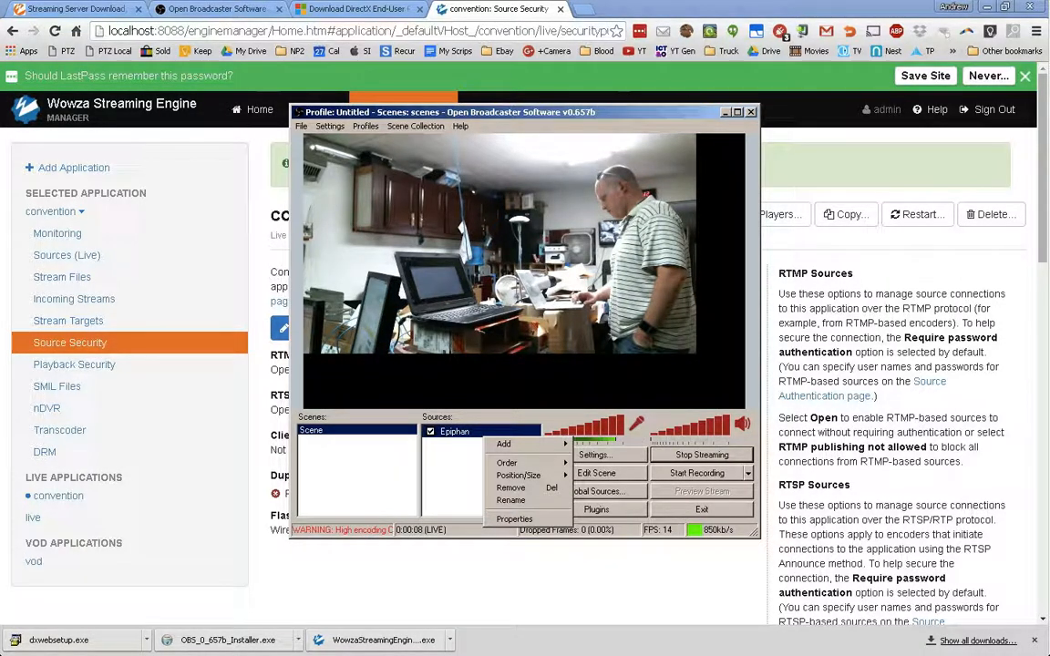
pyautogui.moveTo(529, 474)
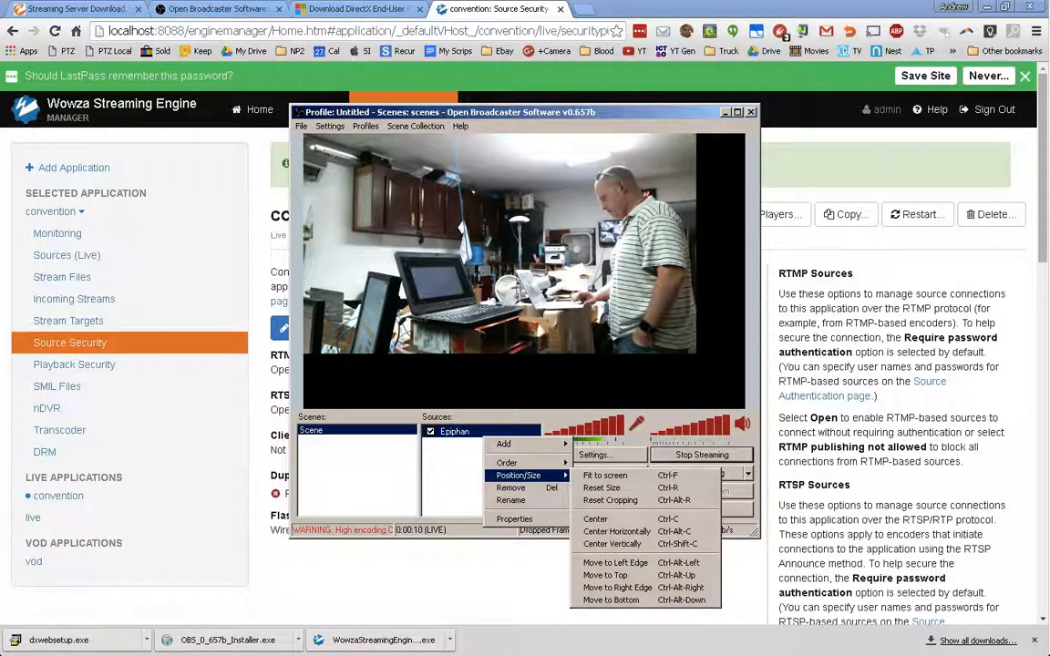
pyautogui.click(605, 475)
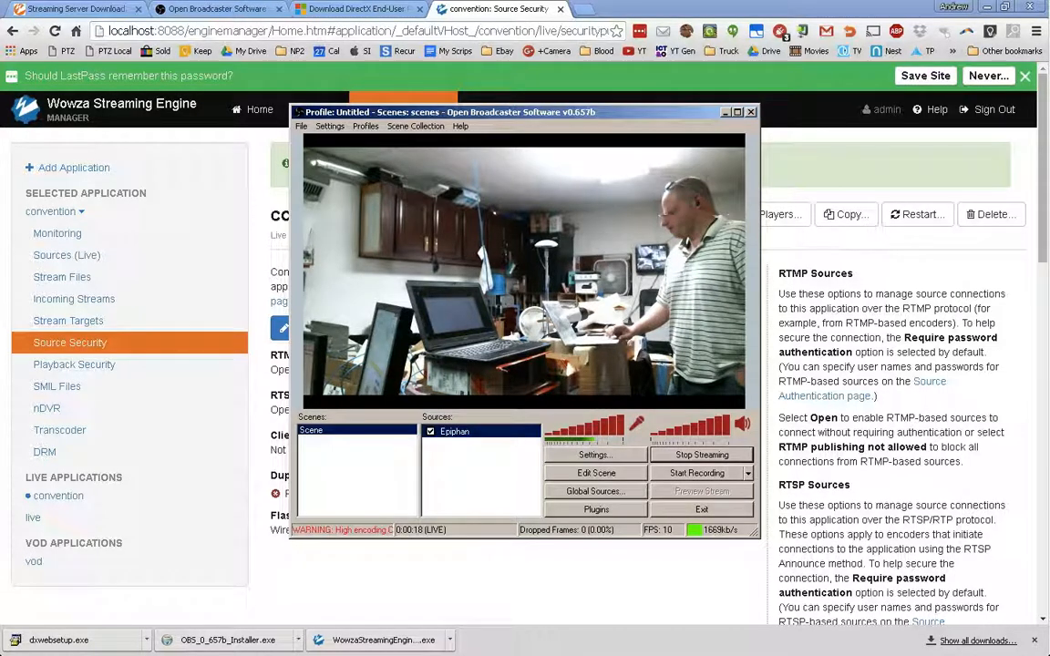
# - In Wowza, go through convention's Sources (Live), Stream Files and Incoming Streams pages
pyautogui.click(201, 277)
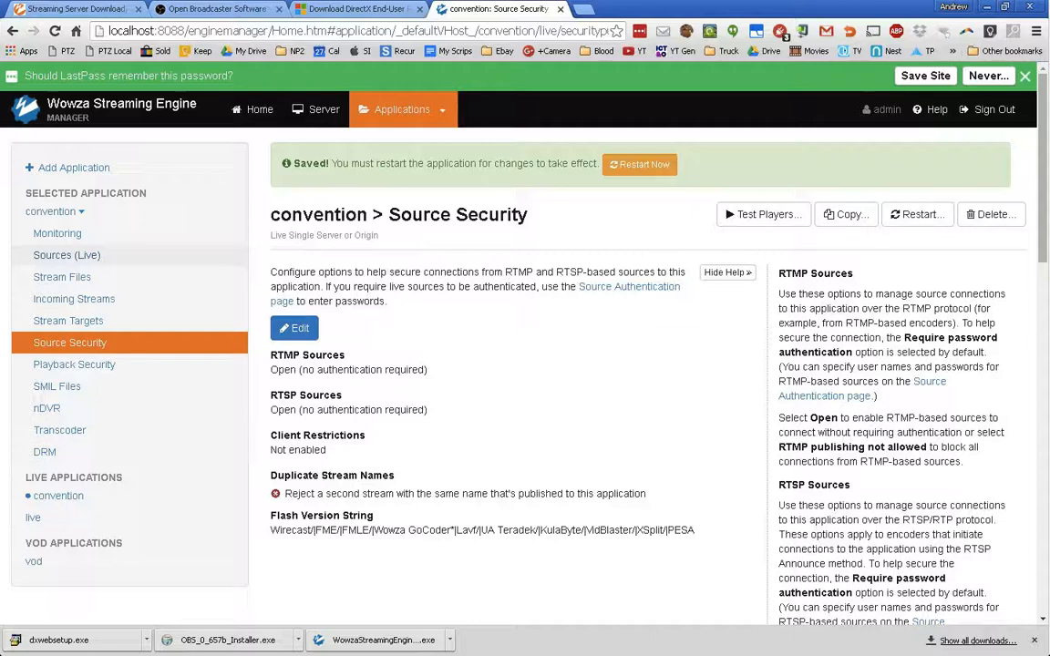
pyautogui.click(67, 255)
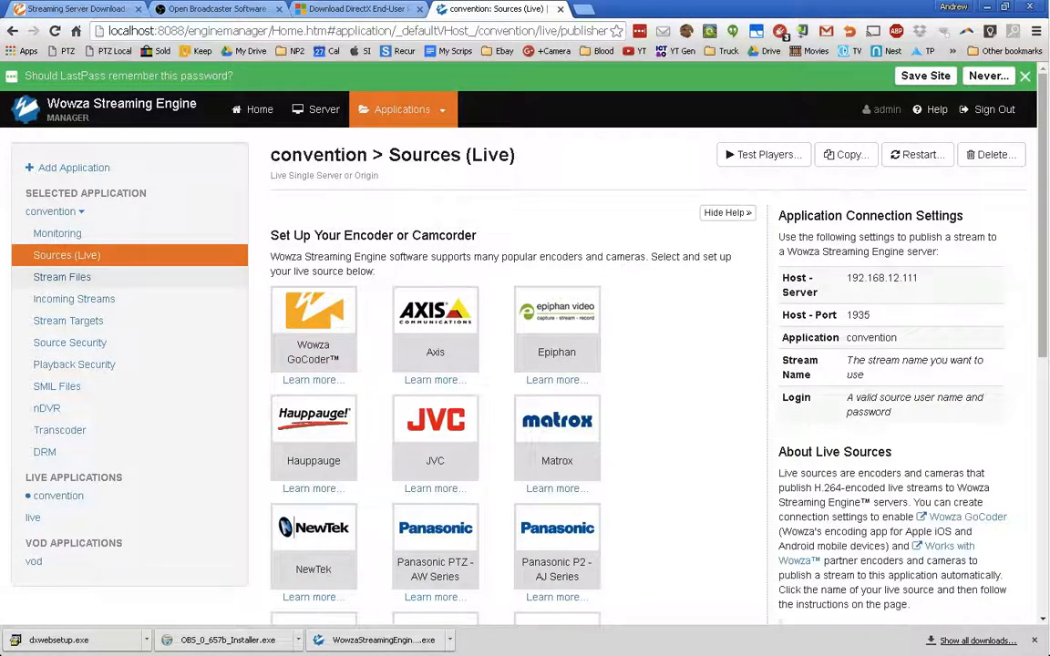
pyautogui.click(62, 277)
pyautogui.click(74, 299)
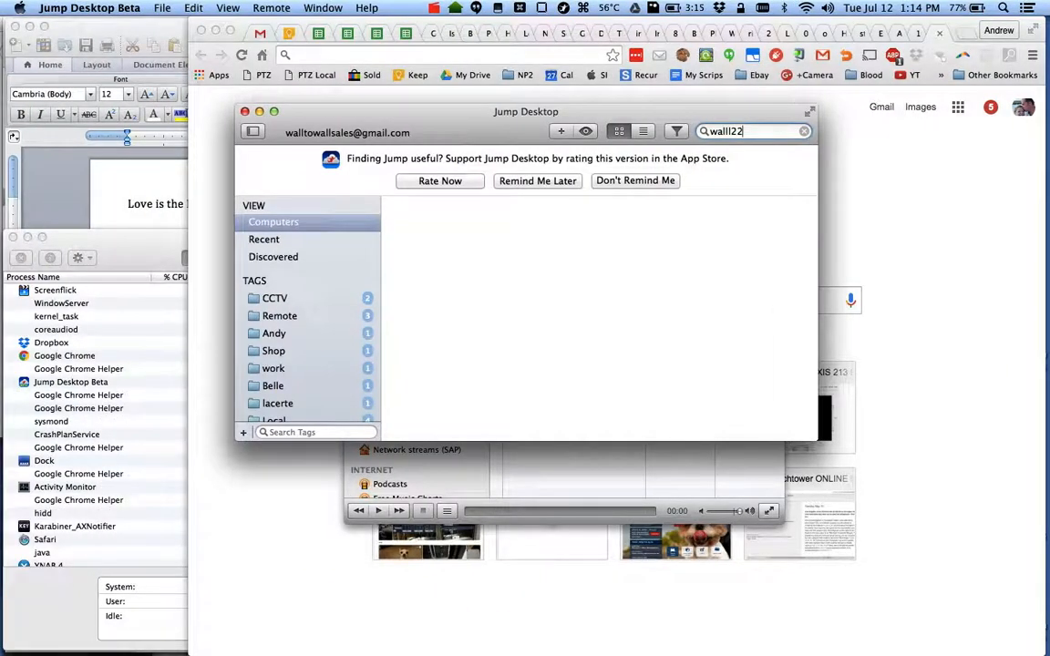
# - In VLC, open File > Open Network and type rtmp://192.168.12 into the URL field
pyautogui.press('super+Tab')
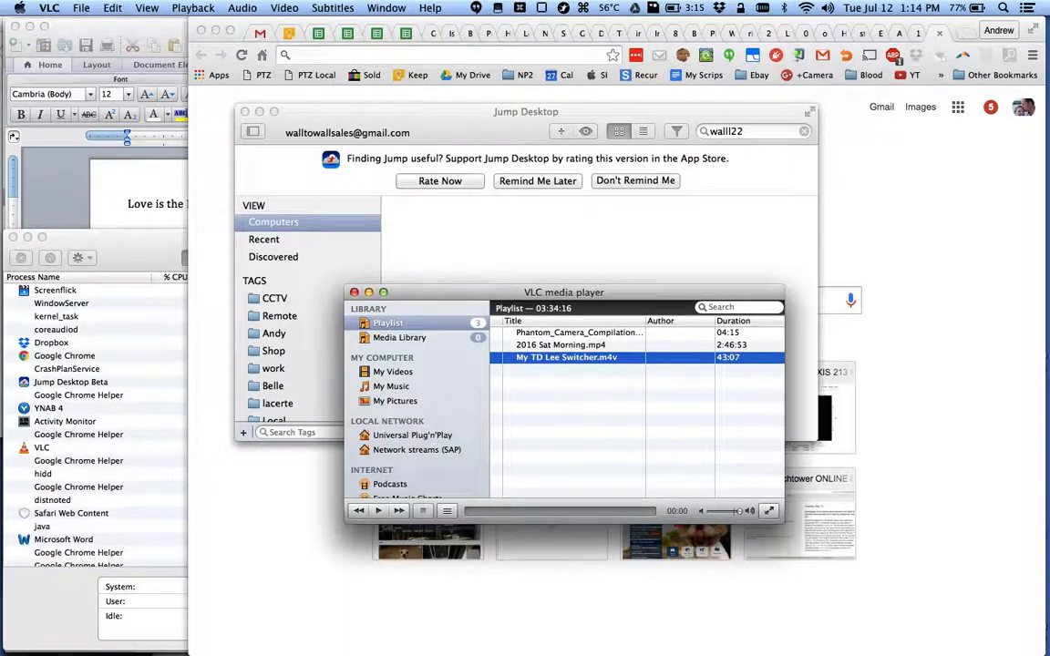
pyautogui.click(81, 8)
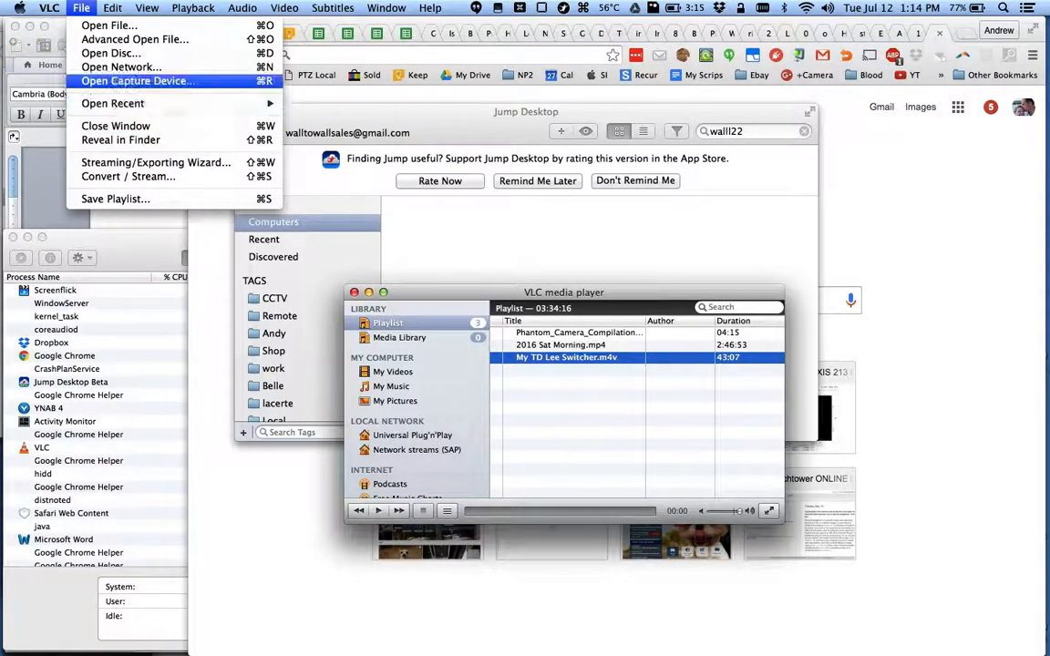
pyautogui.click(122, 67)
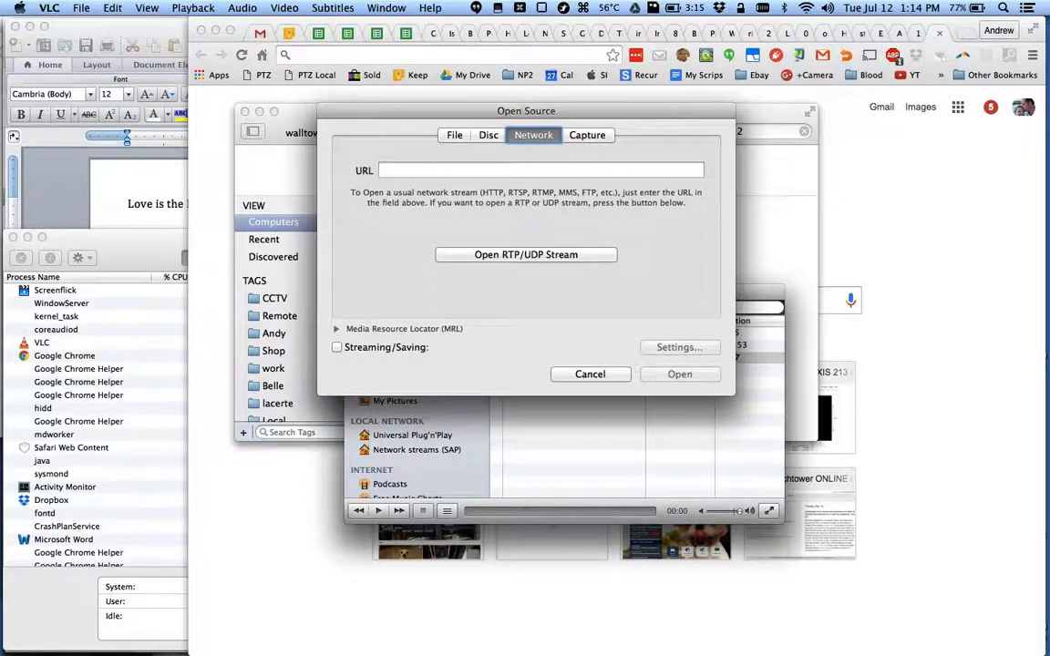
pyautogui.write('rtmp')
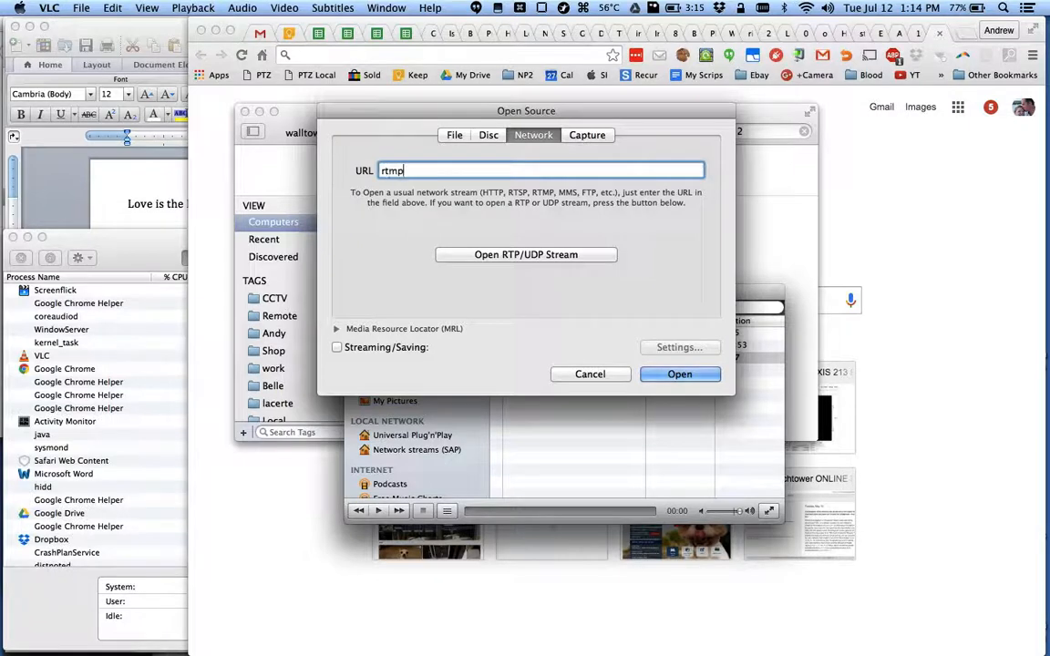
pyautogui.write('://')
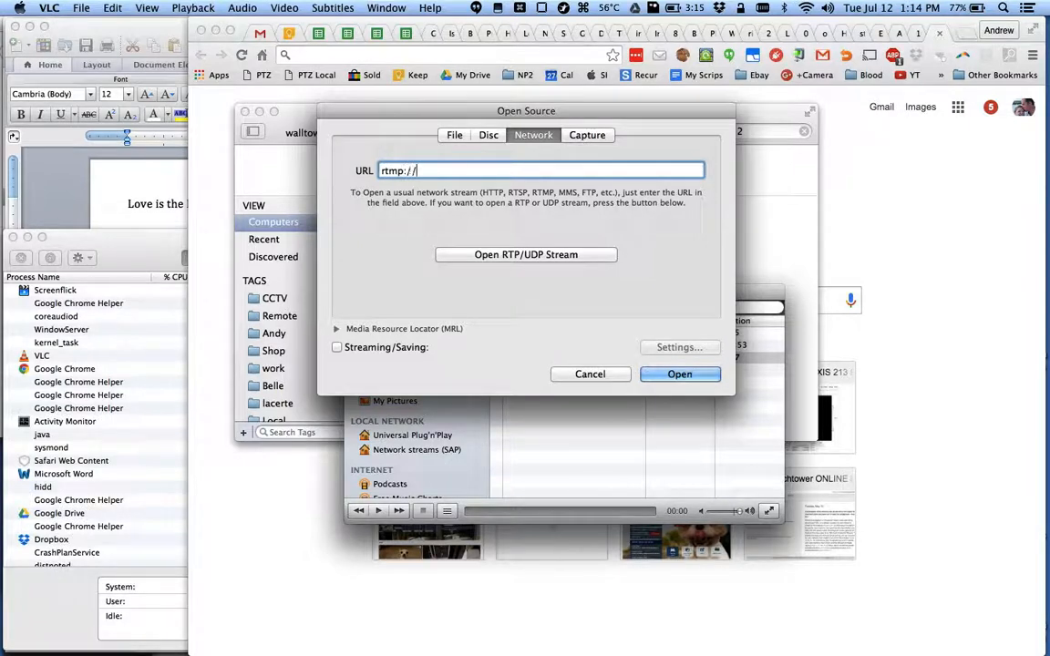
pyautogui.write('192.168.1')
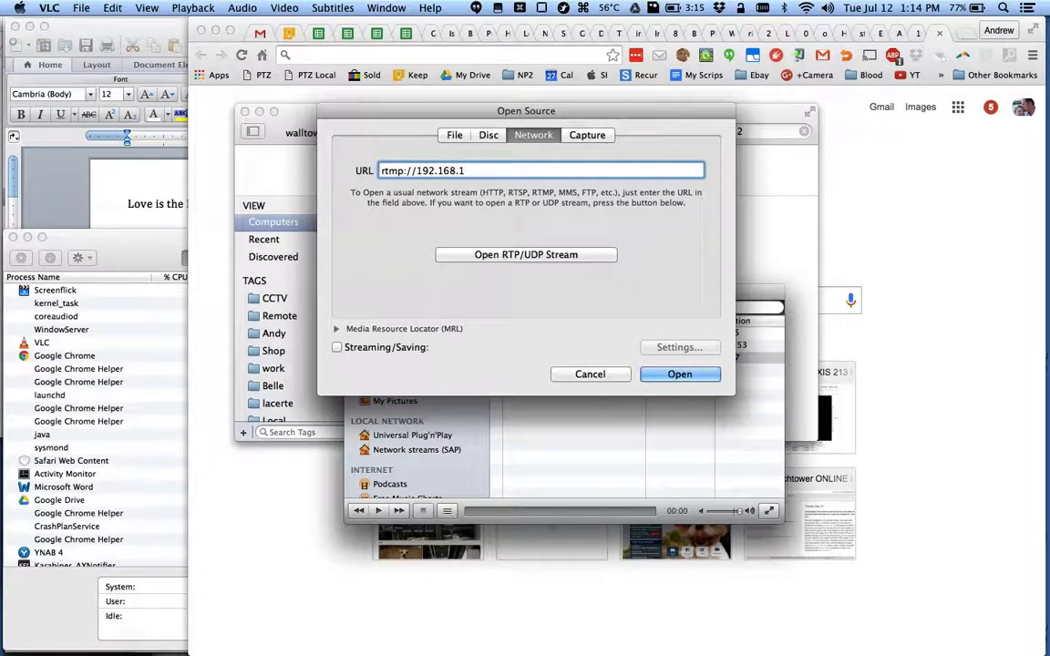
pyautogui.write('2')
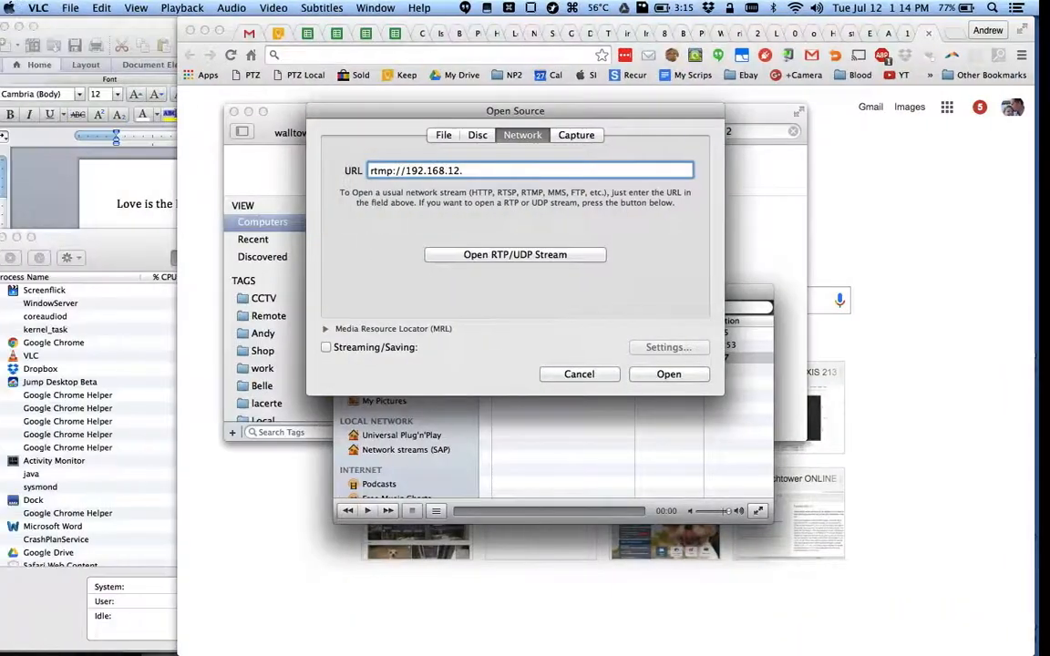
# - Append 111 to the VLC URL, then check convention's Stream Targets, Monitoring and Sources (Live) pages
pyautogui.write('111')
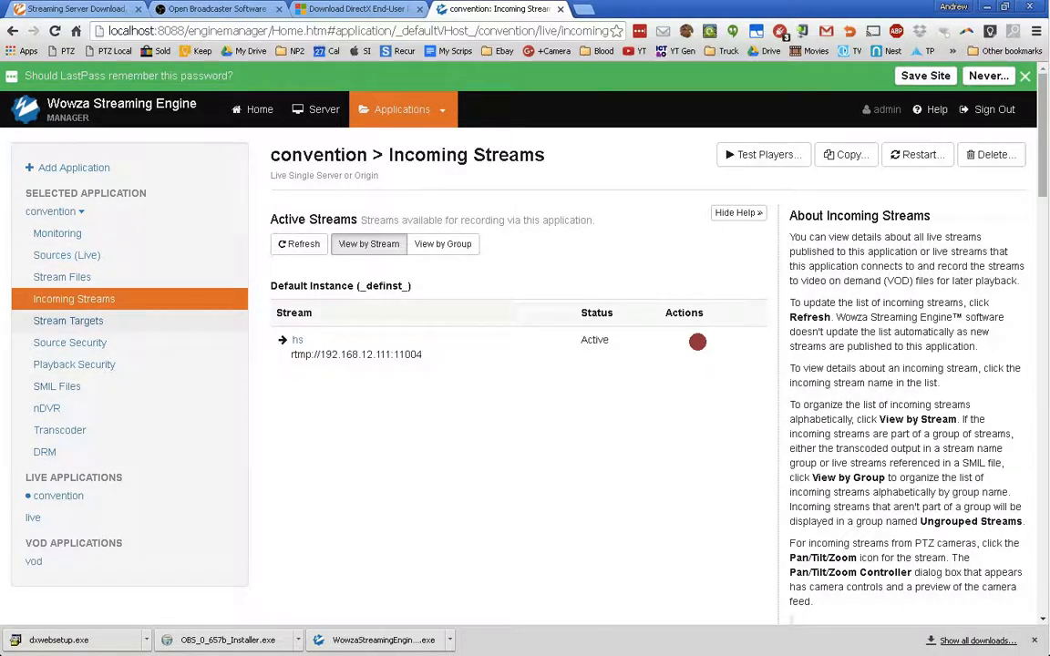
pyautogui.click(69, 321)
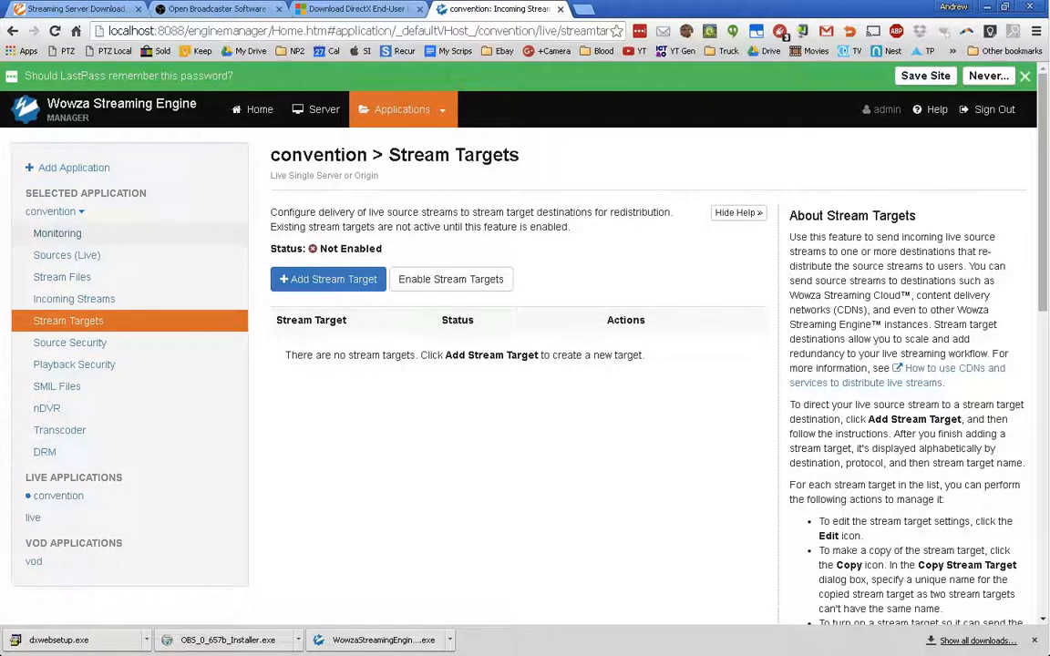
pyautogui.click(57, 233)
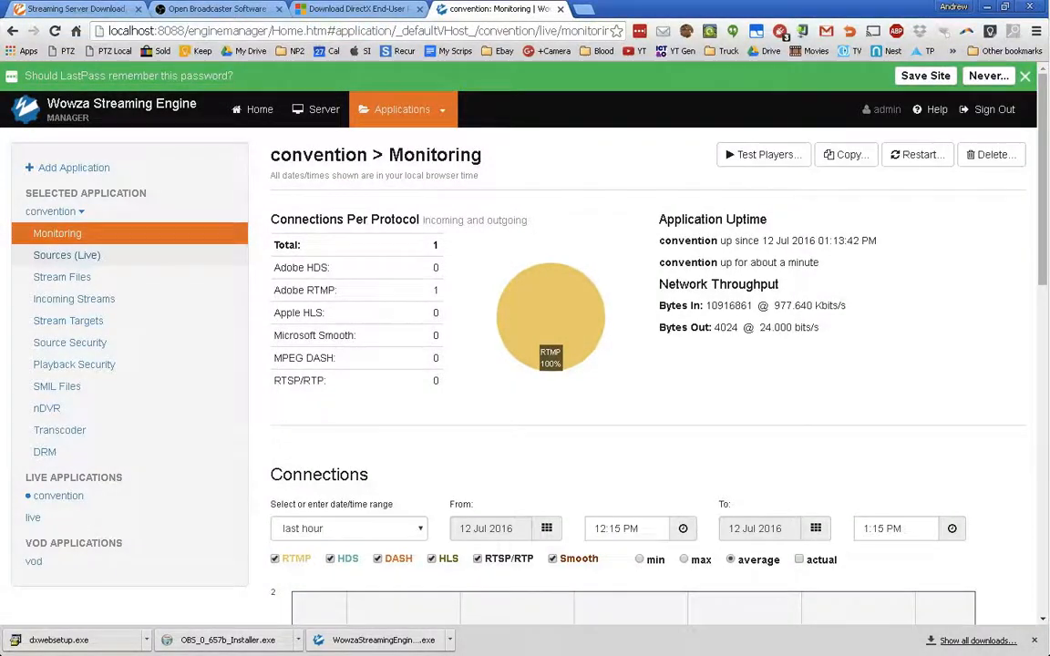
pyautogui.click(67, 255)
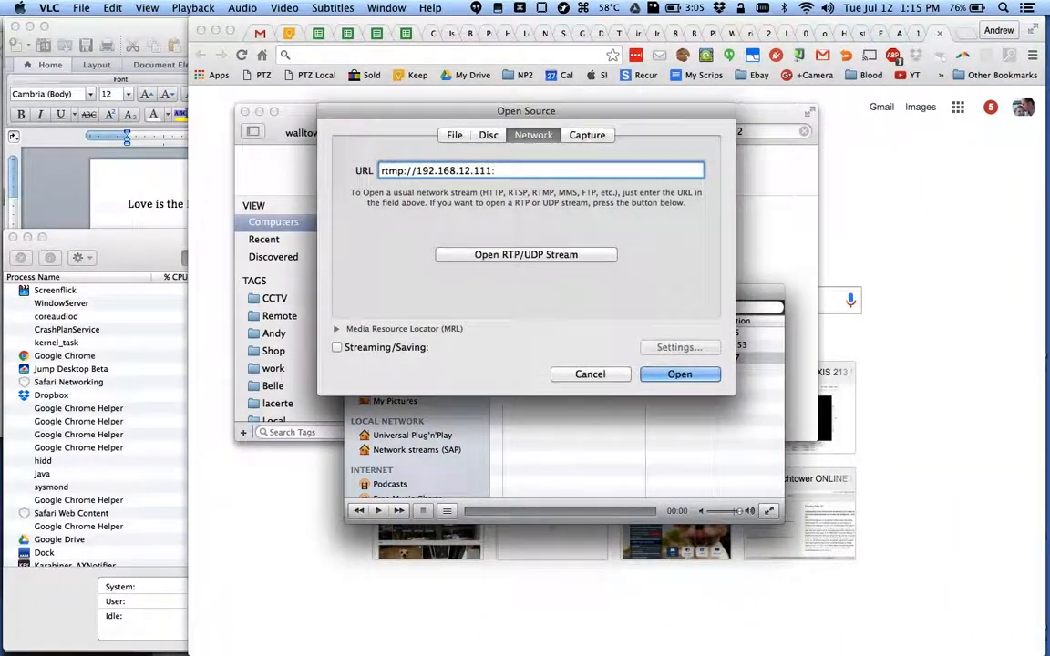
# - Complete the stream URL as rtmp://192.168.12.111:1935/convention/hs and open it in VLC
pyautogui.write('935/')
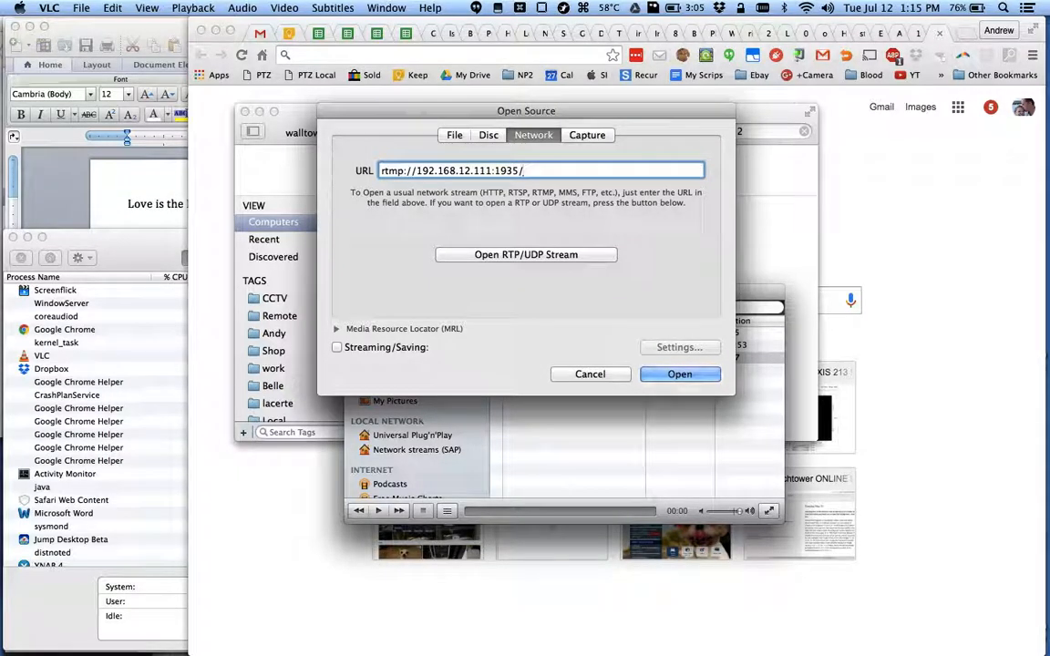
pyautogui.write('convention/hs')
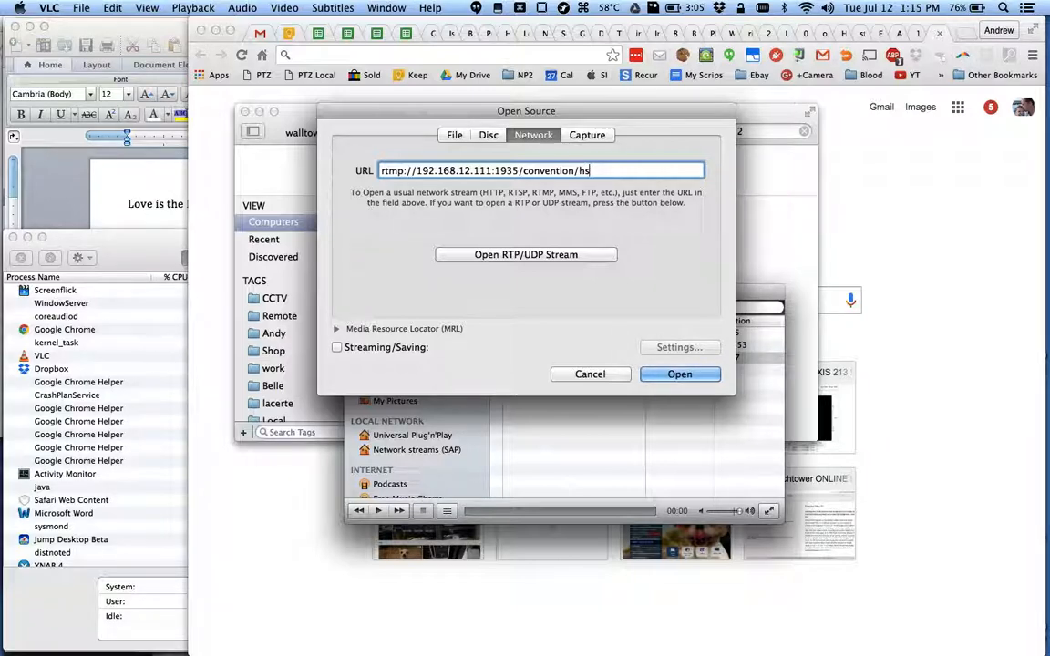
pyautogui.press('Return')
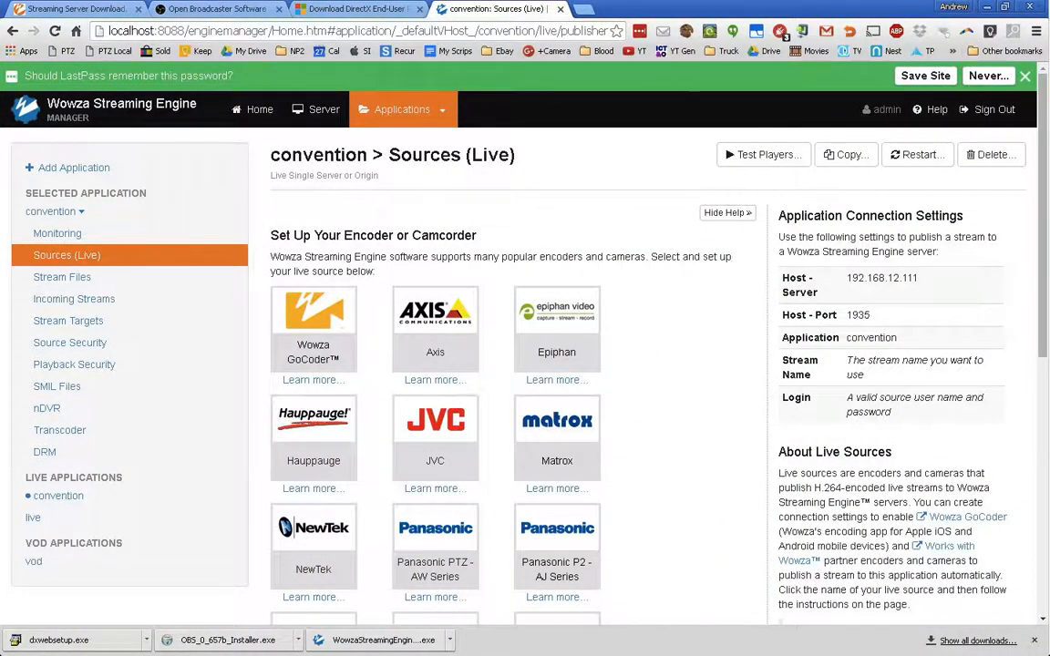
pyautogui.moveTo(1048, 364)
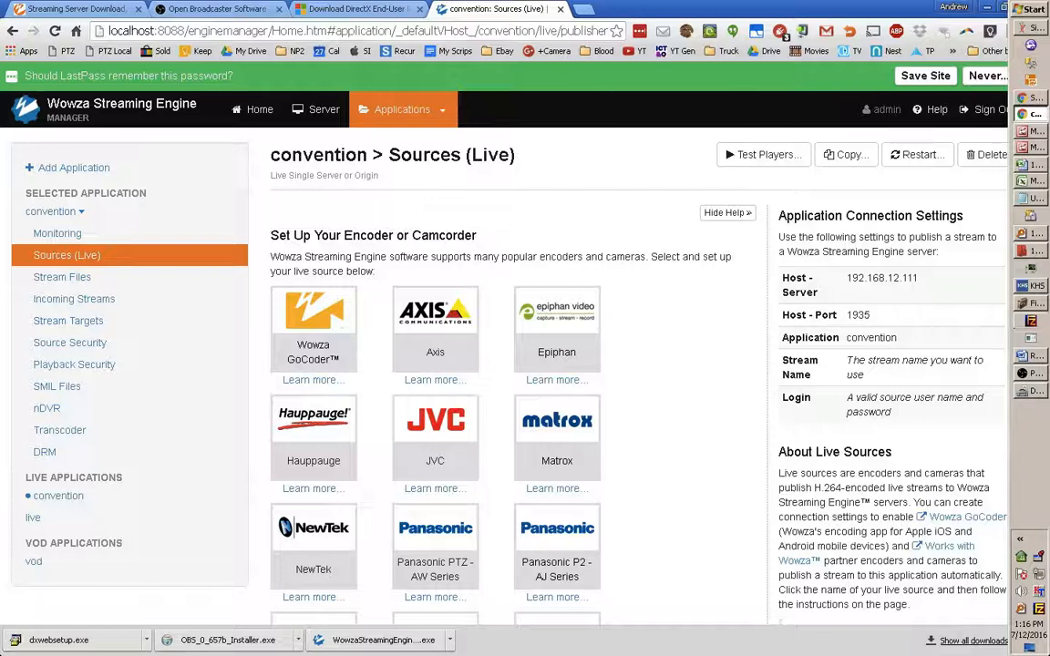
pyautogui.click(1031, 269)
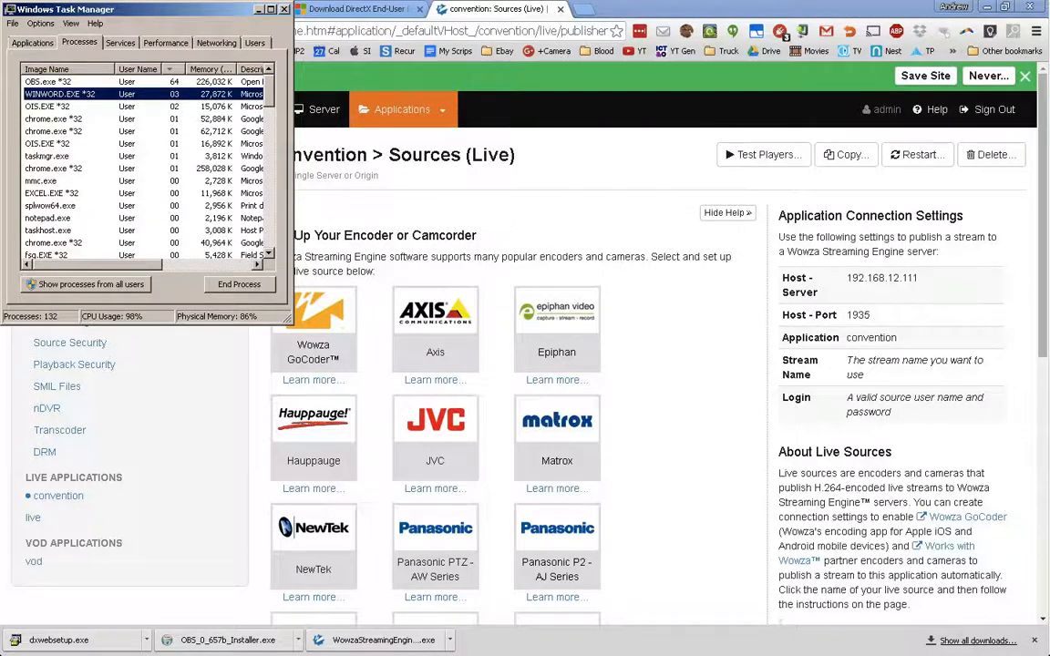
pyautogui.click(260, 9)
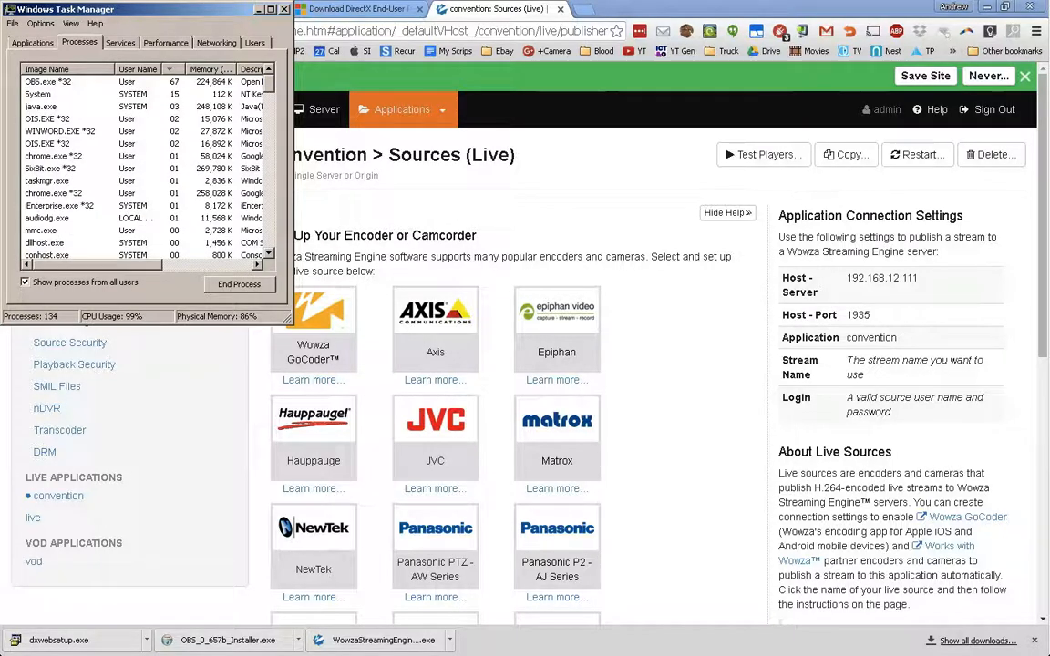
pyautogui.click(50, 82)
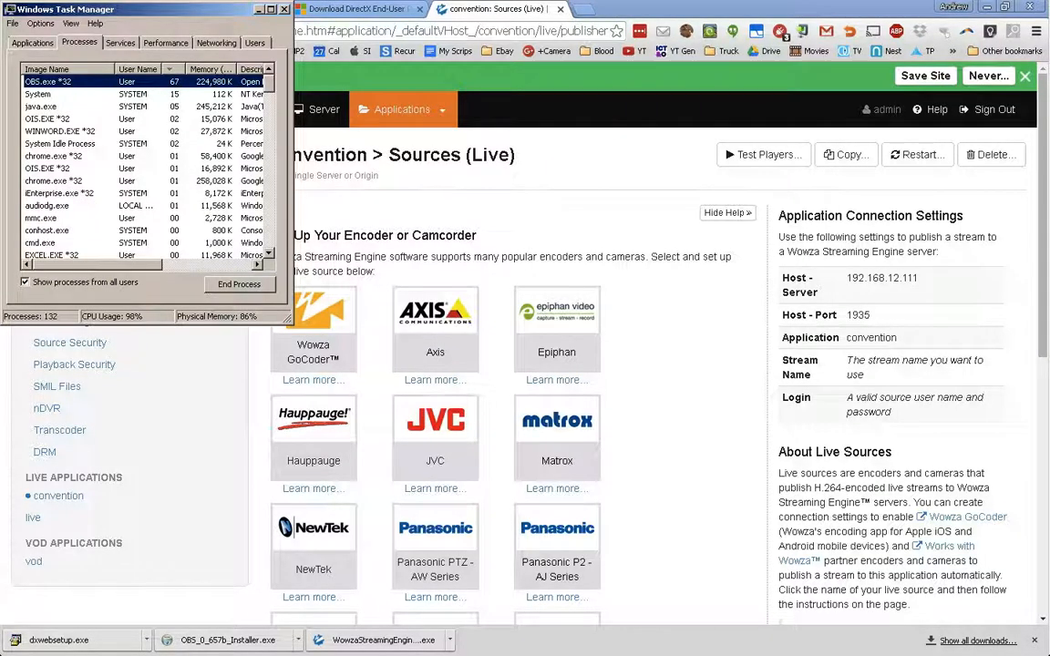
pyautogui.hotkey('alt', 'Tab')
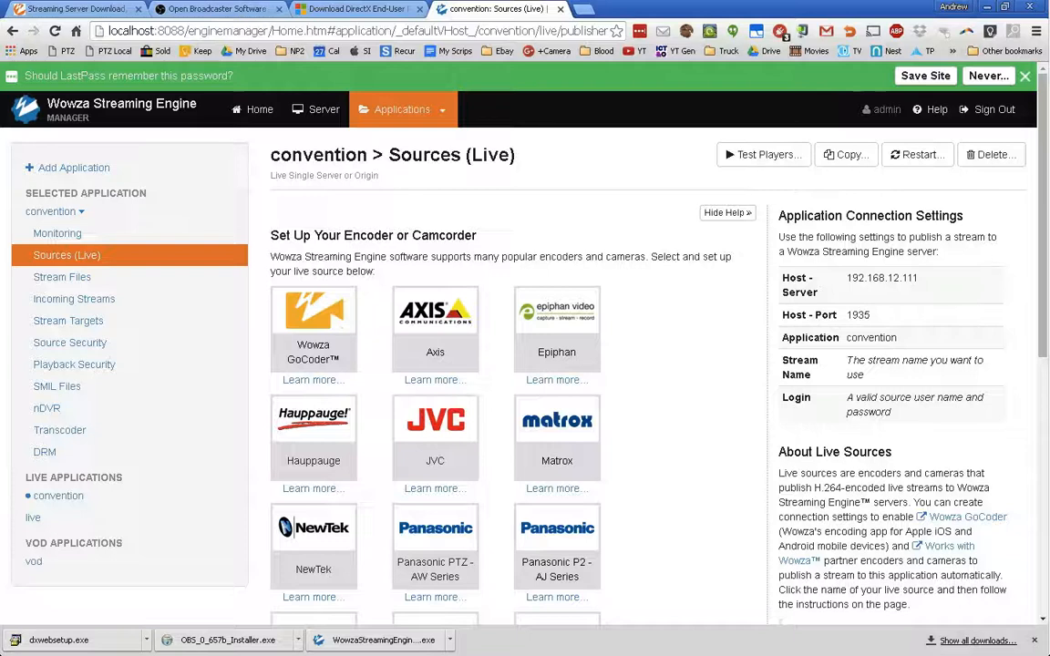
# - Select the convention application from the Applications menu and review its playback types and options
pyautogui.moveTo(403, 110)
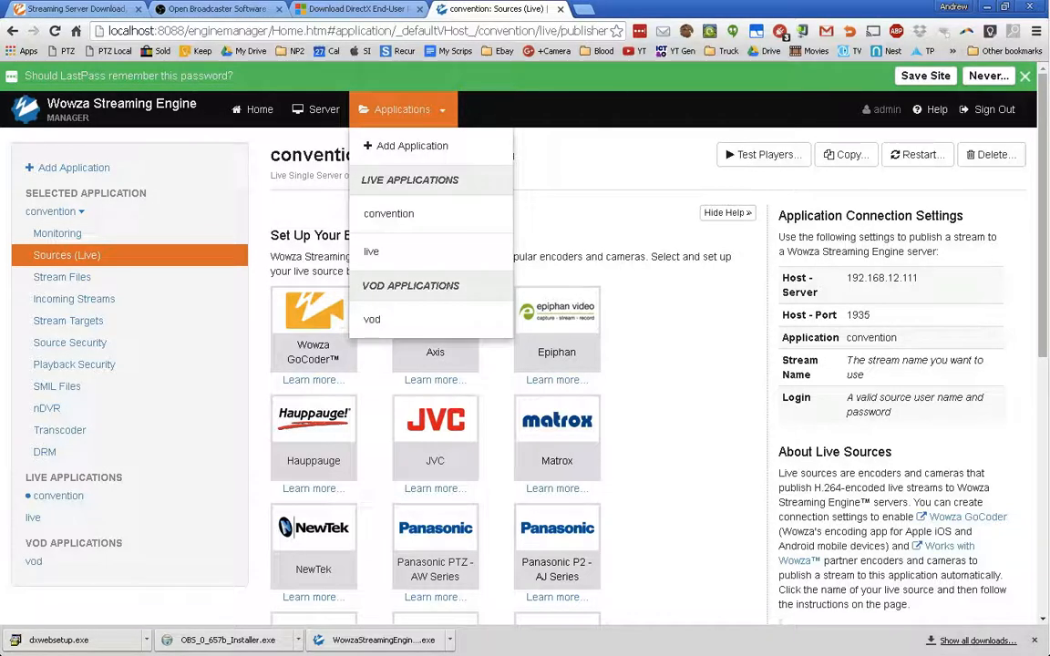
pyautogui.click(389, 214)
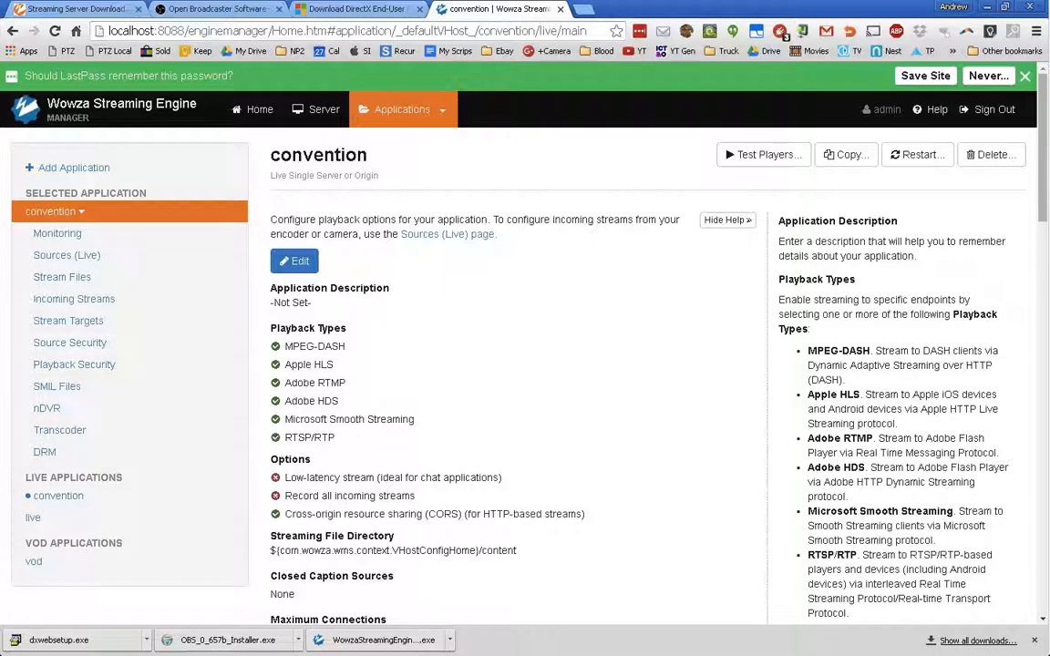
pyautogui.scroll(-9, 525, 365)
pyautogui.scroll(9, 525, 365)
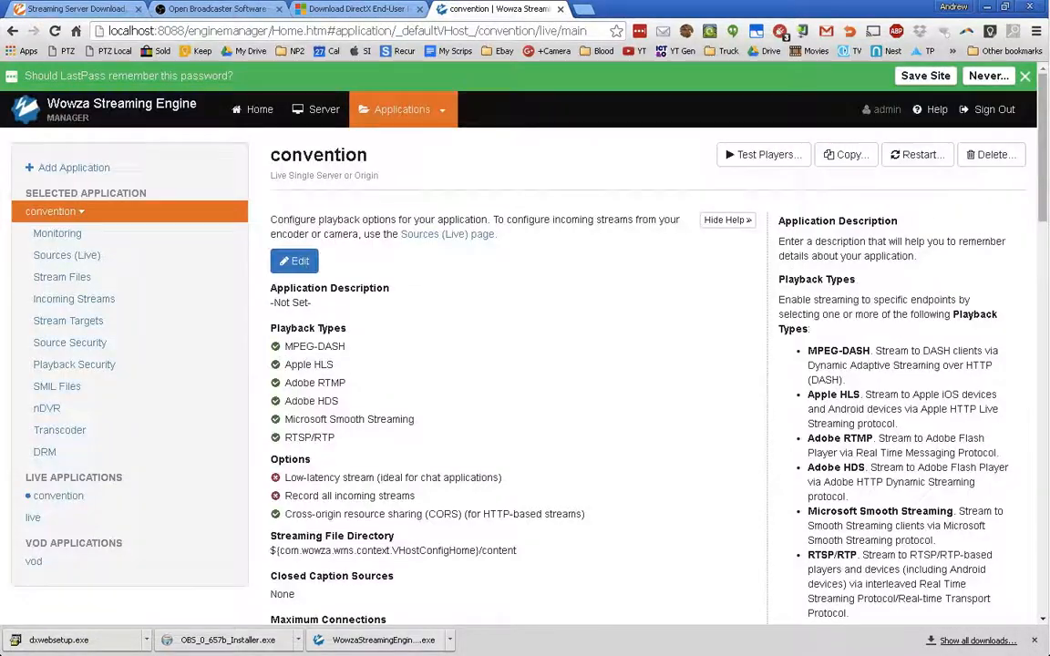